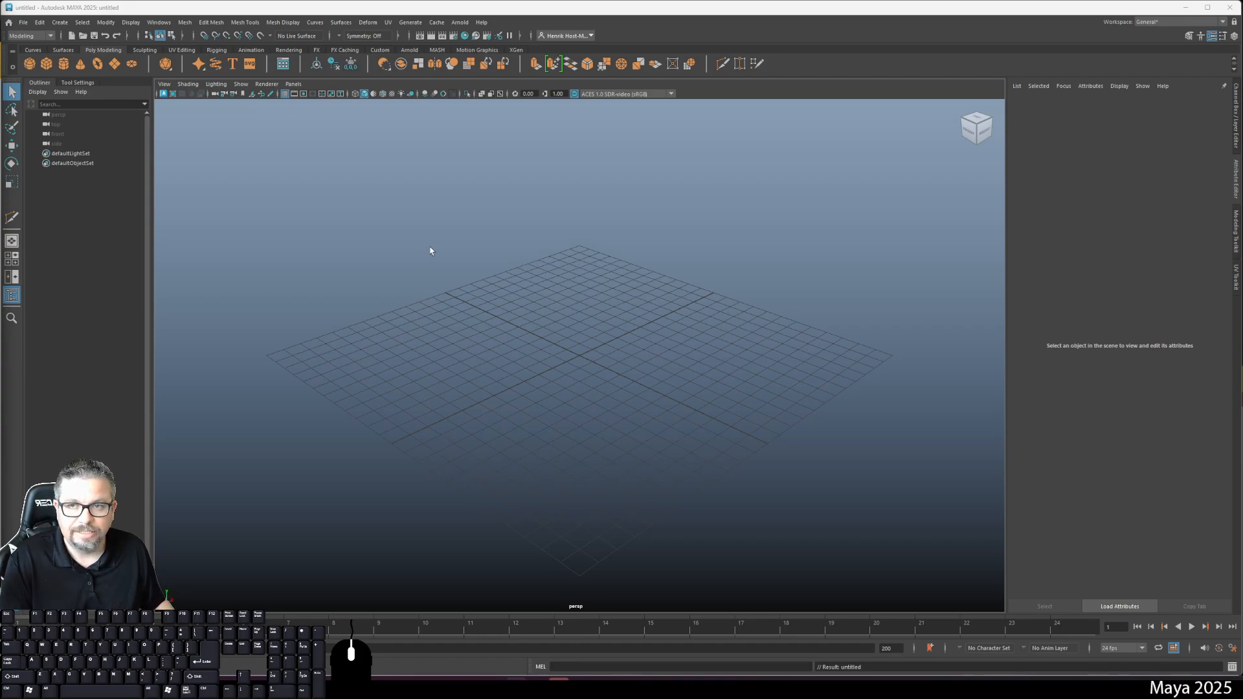
Step: Create a polygon cube at the origin and scale it up uniformly until it spans several grid squares
click(46, 64)
click(196, 85)
click(210, 111)
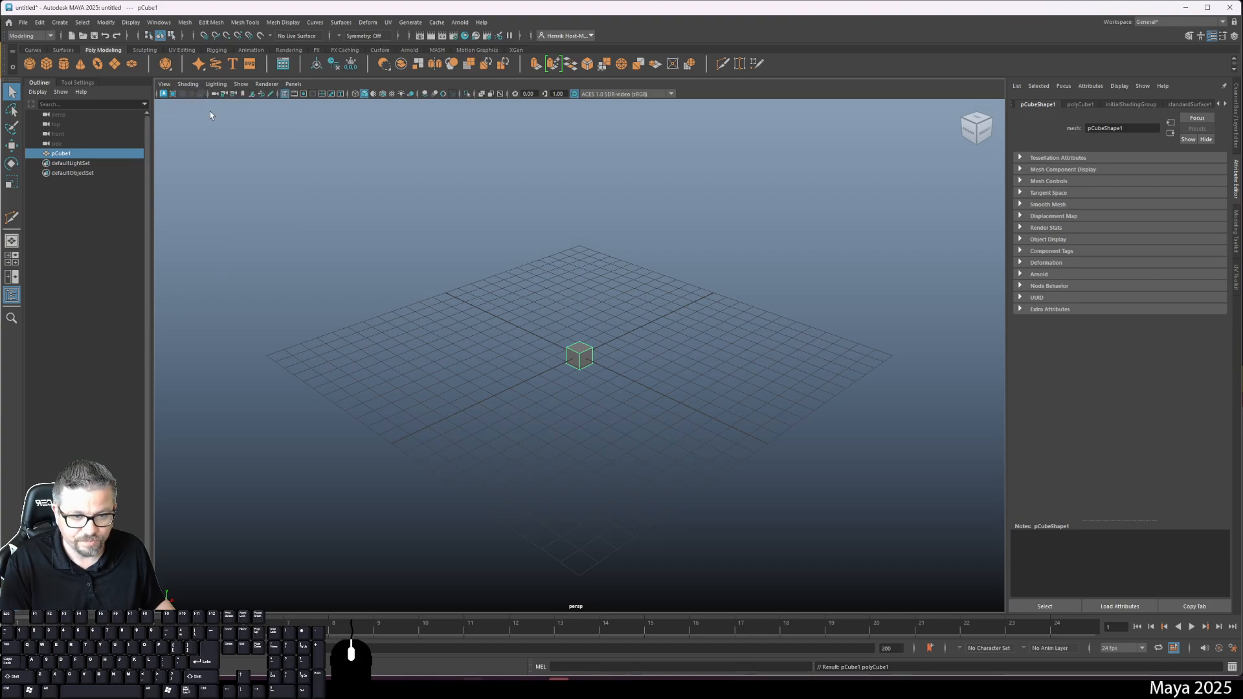
key(r)
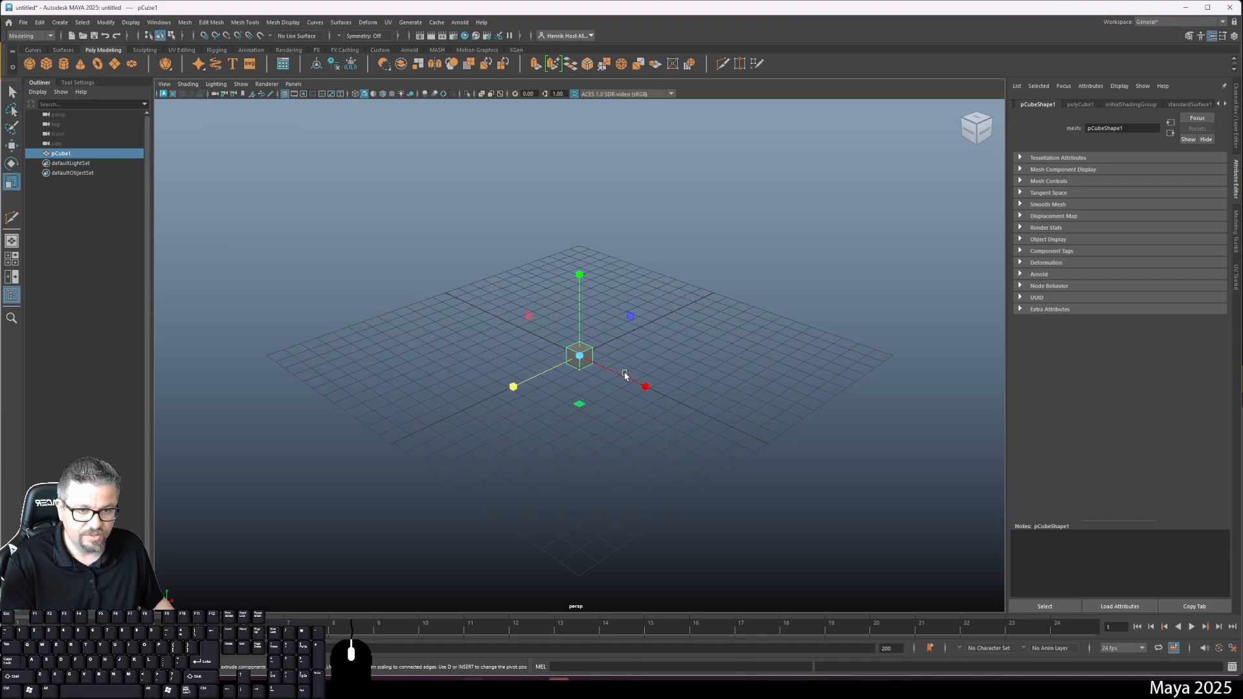
drag(580, 356, 680, 418)
alt+drag(596, 418, 646, 410)
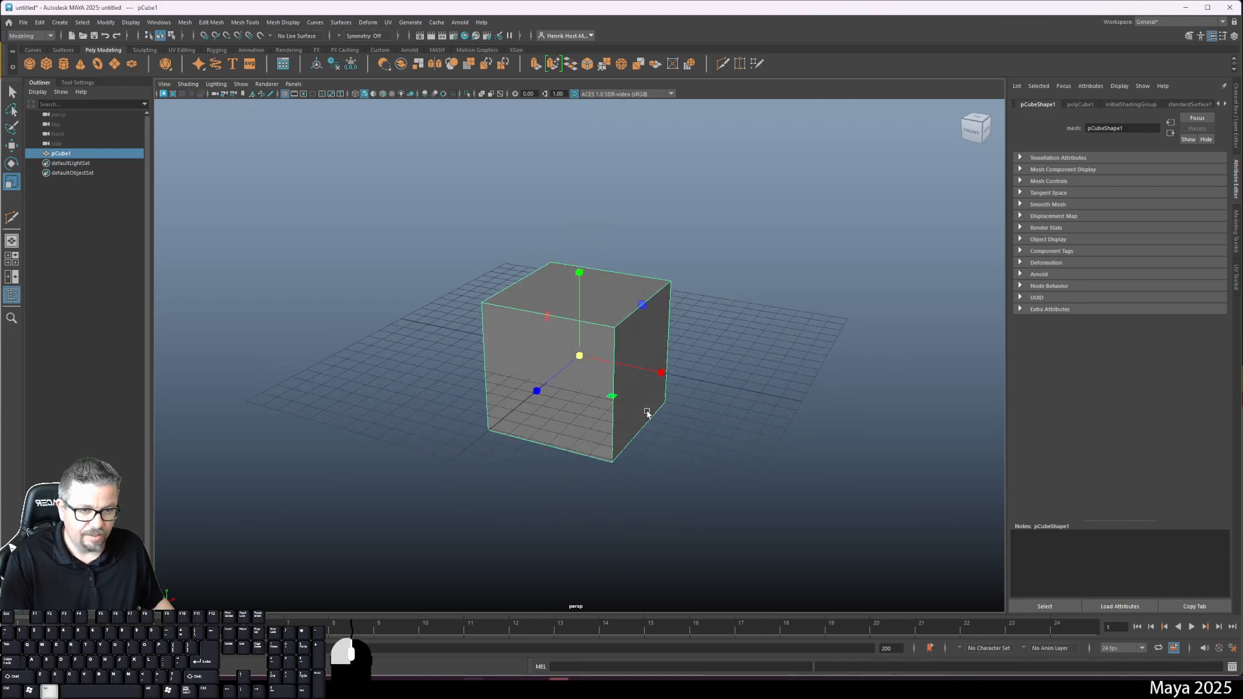
alt+drag(725, 425, 688, 425)
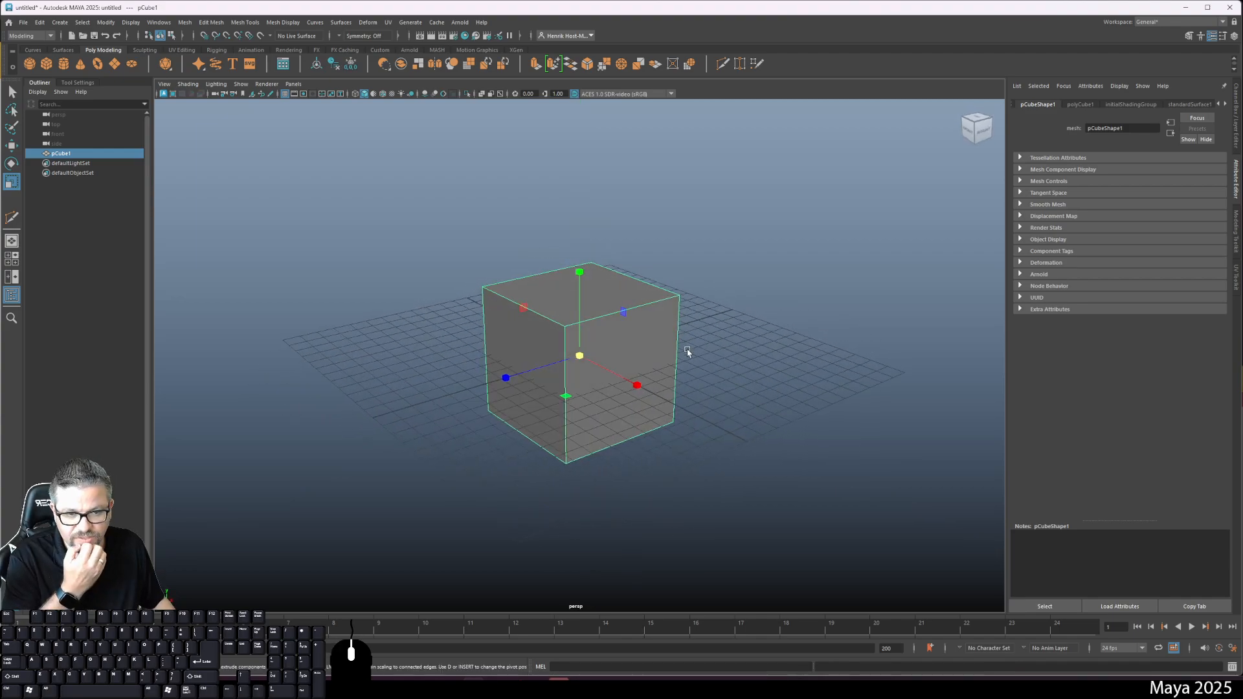
click(731, 384)
click(640, 301)
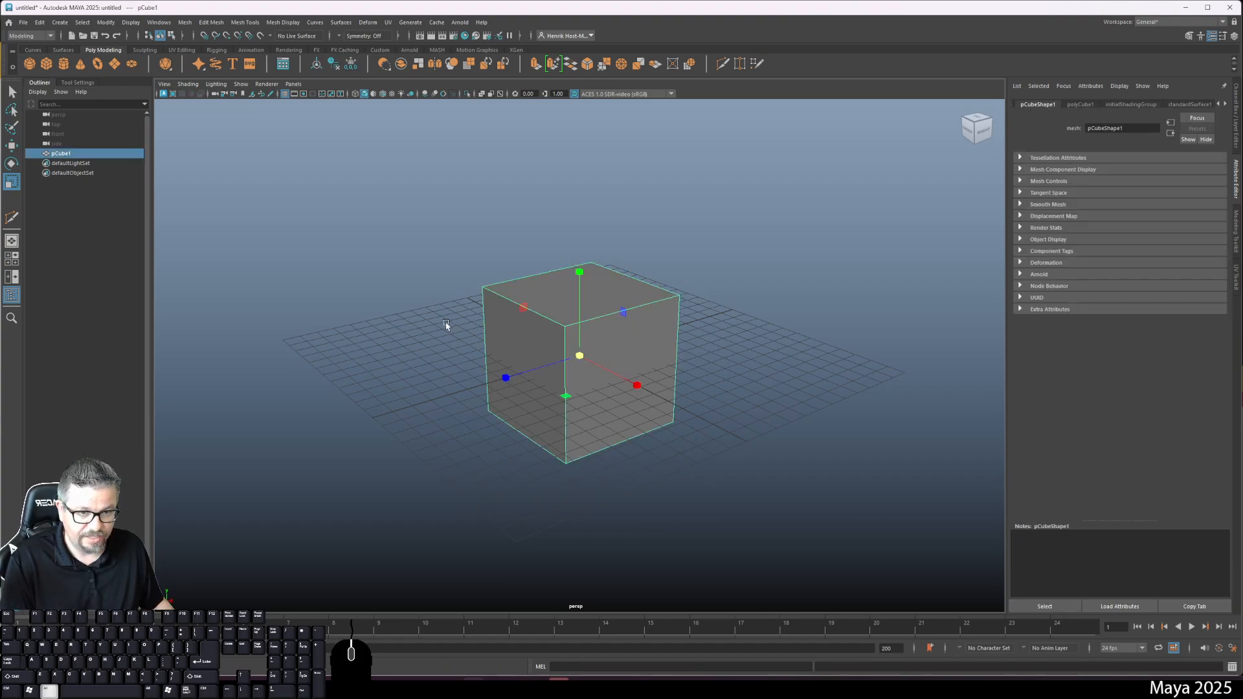
Step: Switch the cube to face selection and select its two adjacent side faces one after the other
alt+middle_drag(447, 328, 398, 314)
alt+right_drag(398, 315, 538, 427)
right_drag(557, 270, 555, 297)
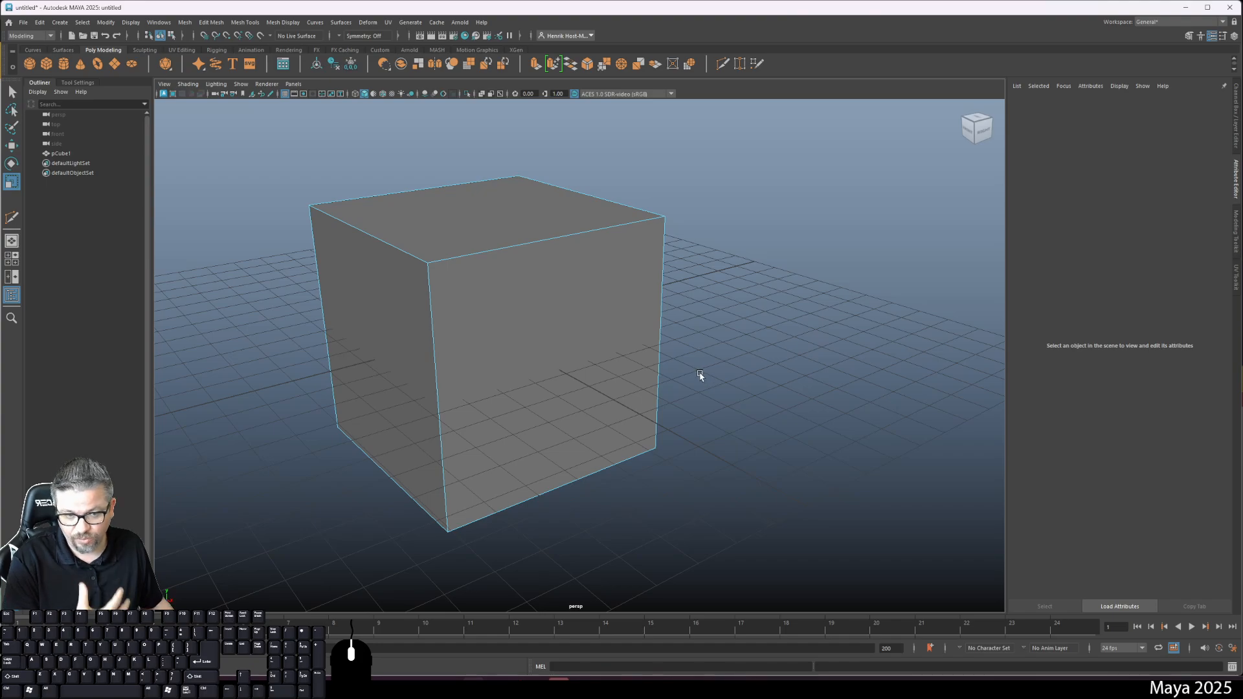
click(632, 373)
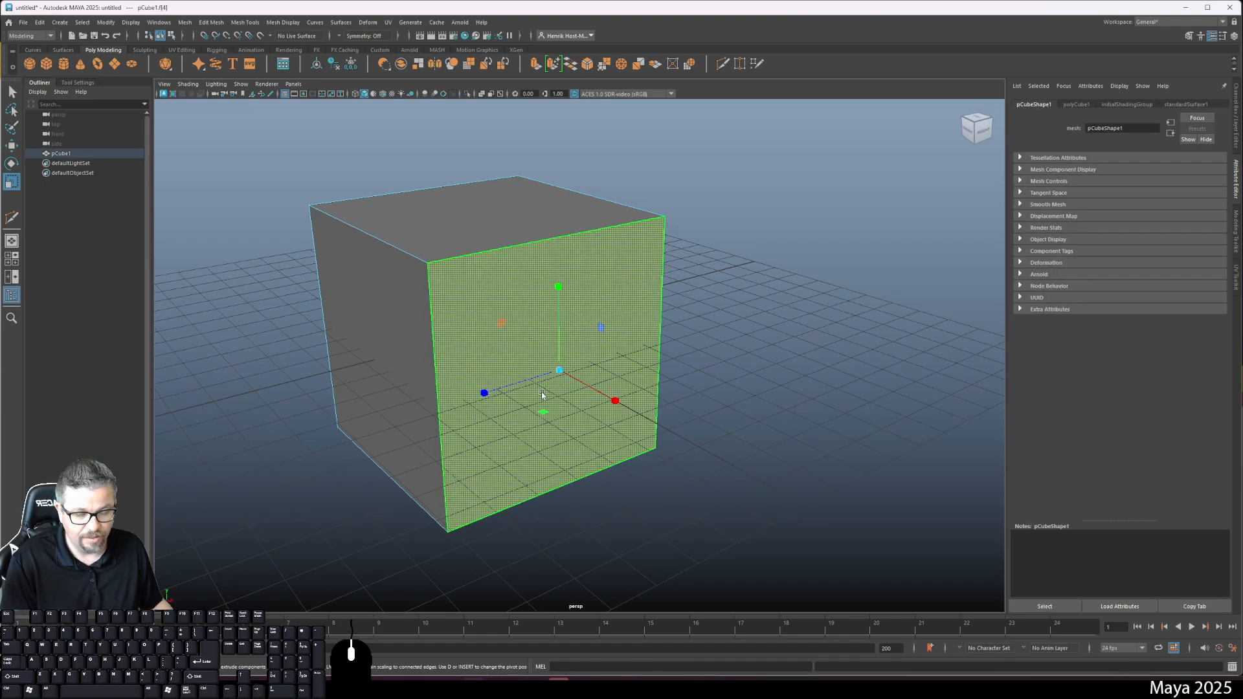
click(414, 379)
click(457, 373)
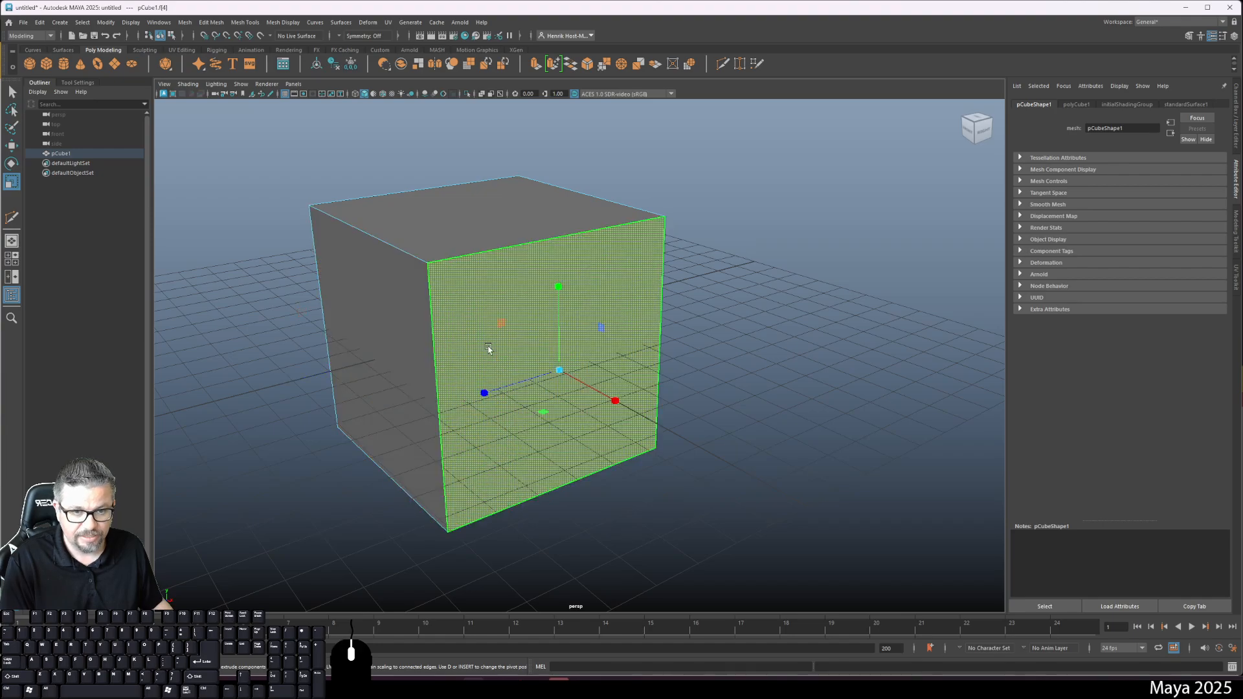
click(339, 344)
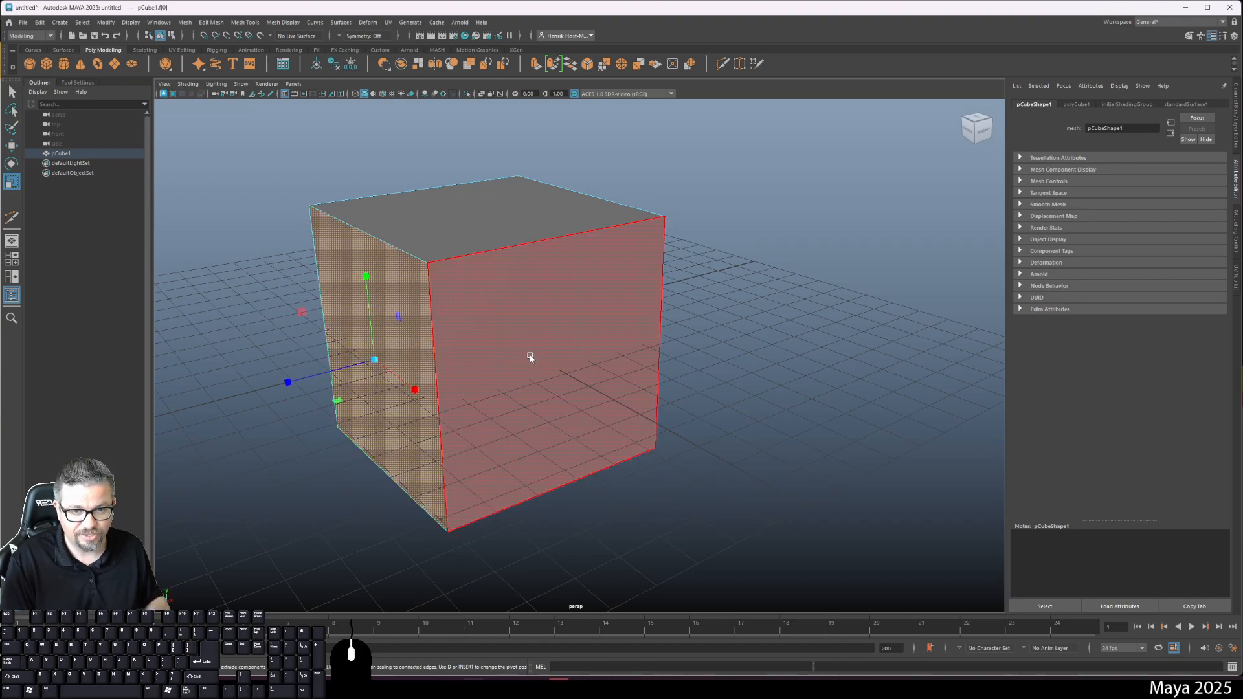
alt+drag(529, 354, 503, 322)
click(553, 387)
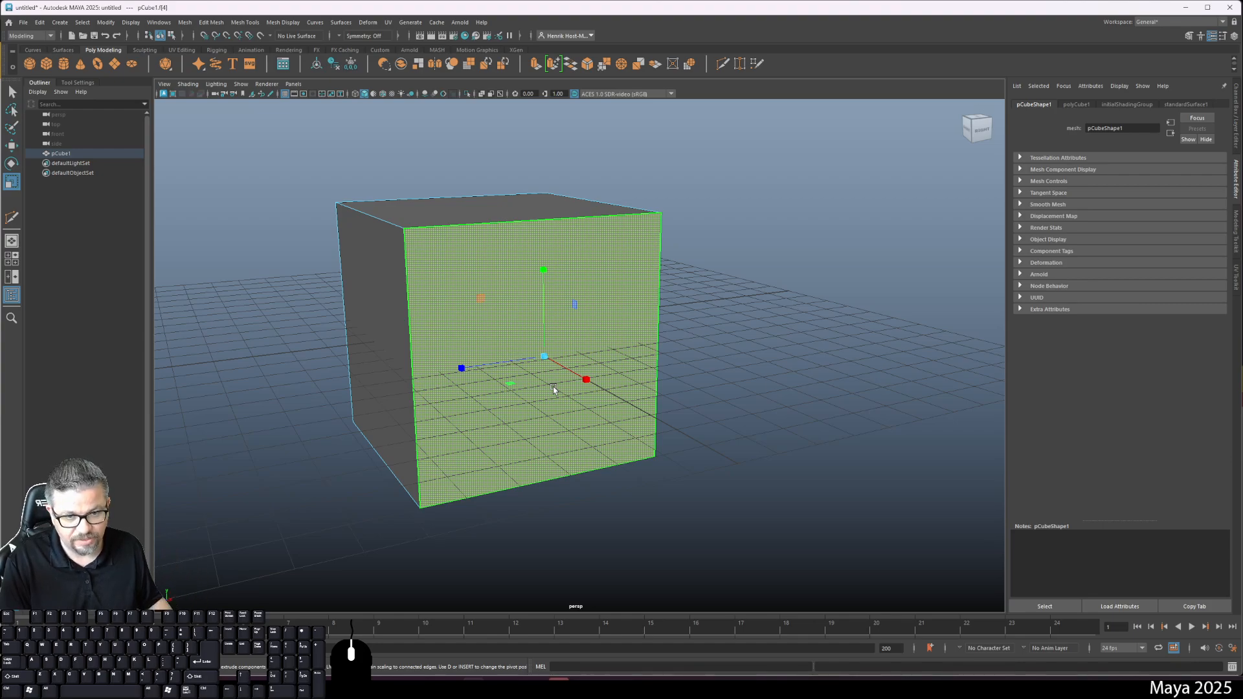
Step: Switch to vertex selection and select all four corner vertices of the cube's front-facing side face
right_drag(544, 299, 542, 262)
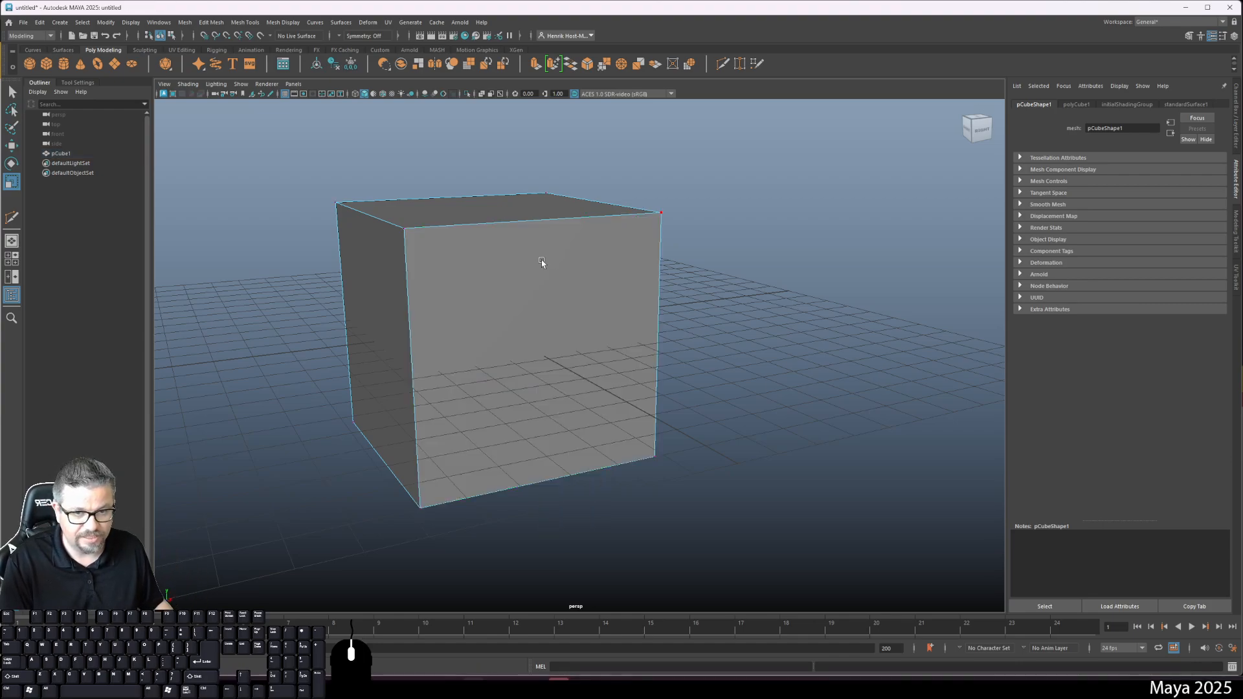
click(418, 235)
shift+click(651, 223)
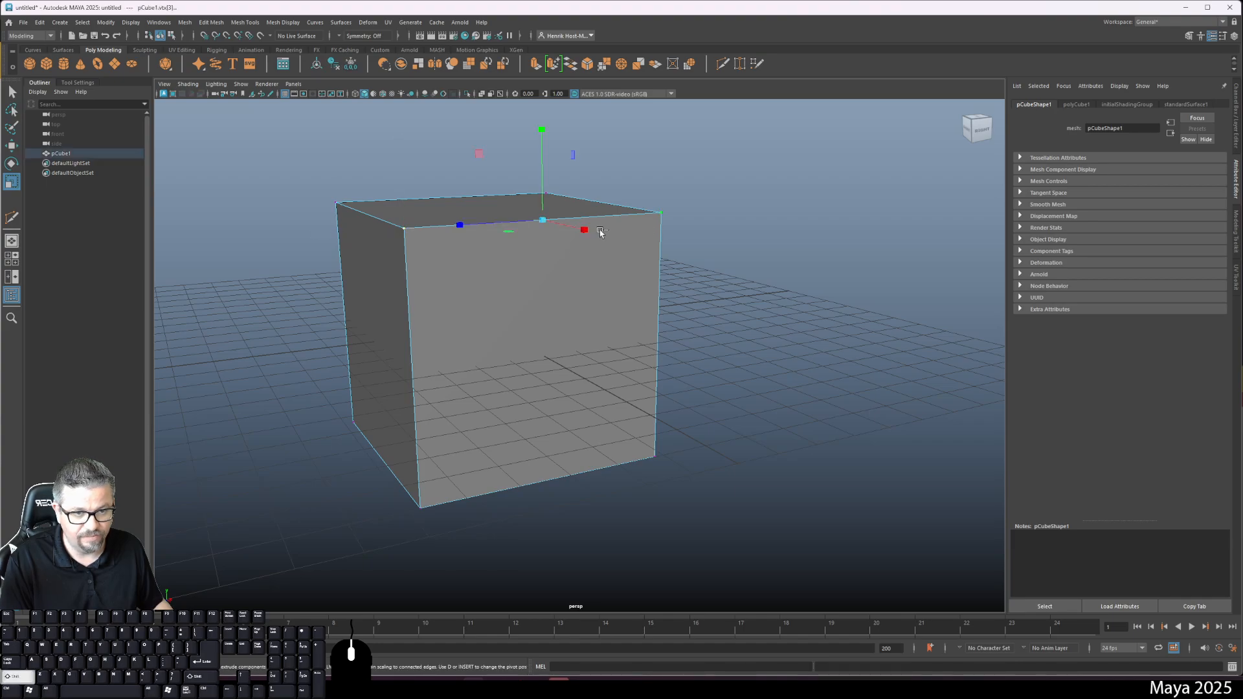
key(d)
click(402, 232)
right_click(525, 283)
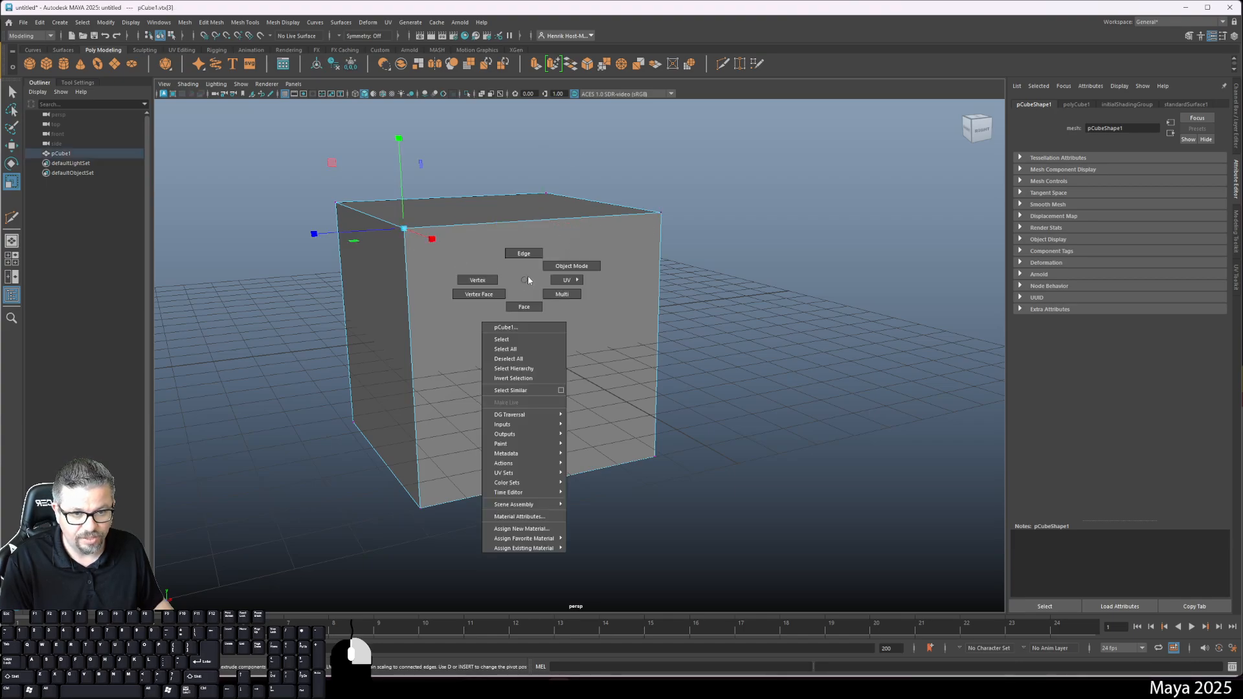
click(477, 280)
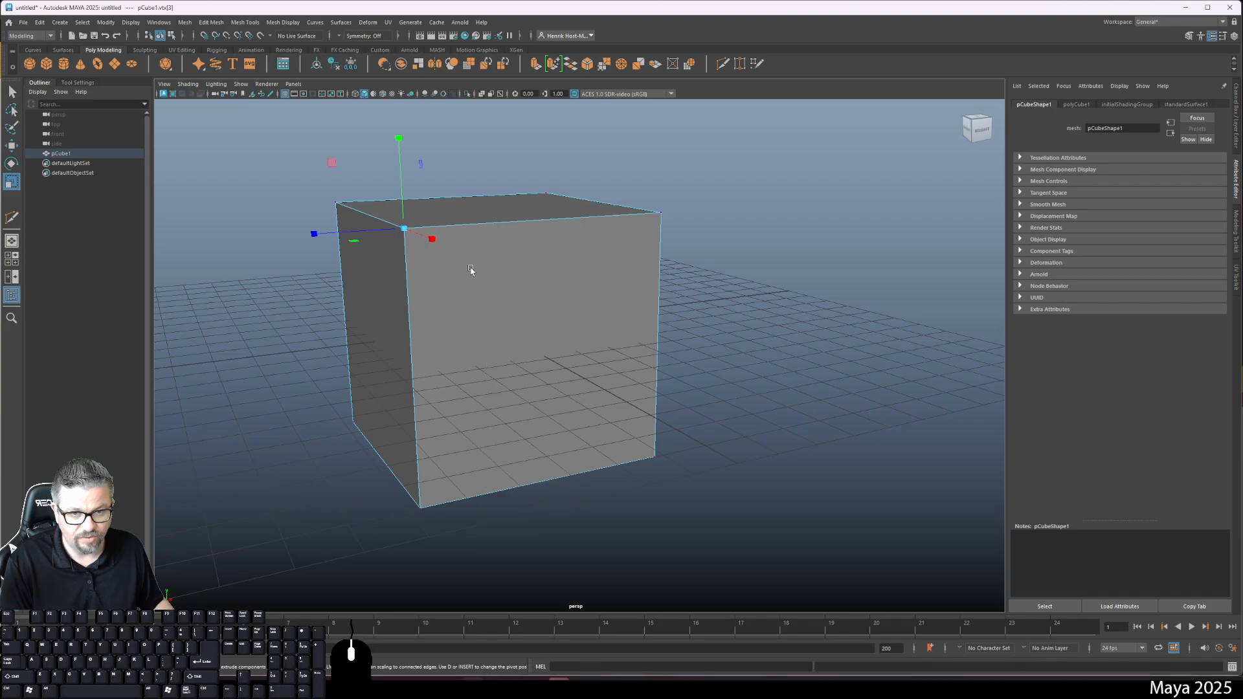
click(646, 234)
shift+click(653, 453)
shift+click(440, 499)
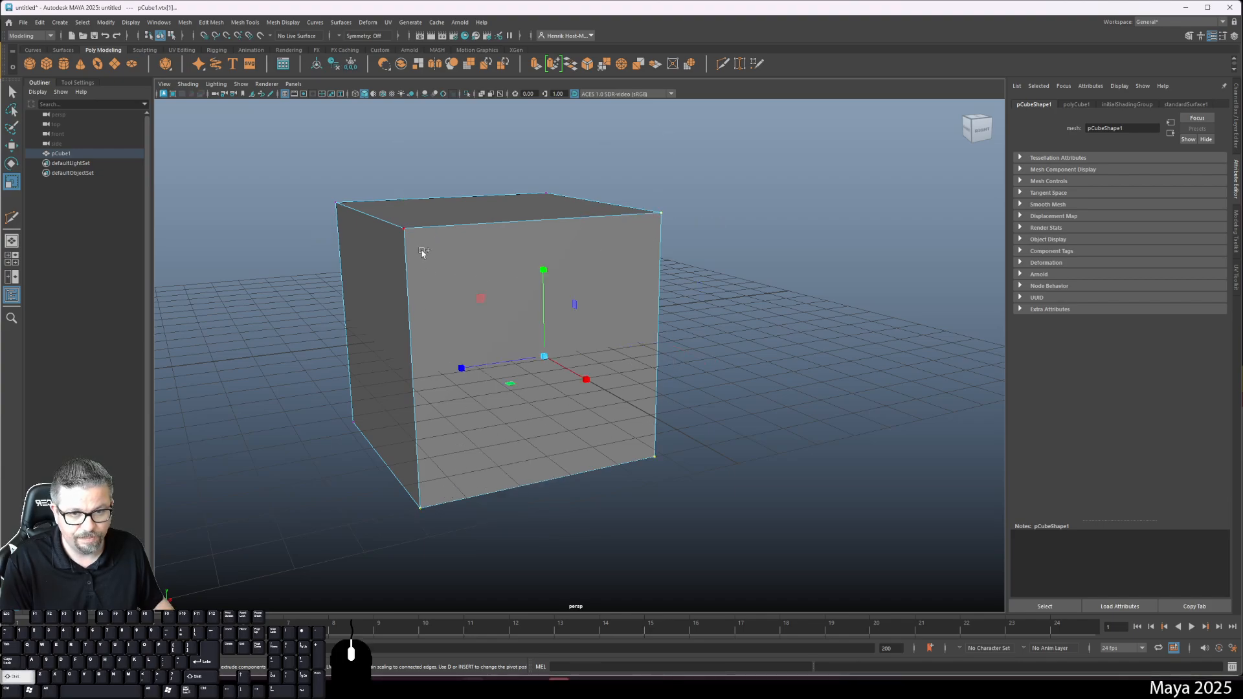
shift+click(422, 252)
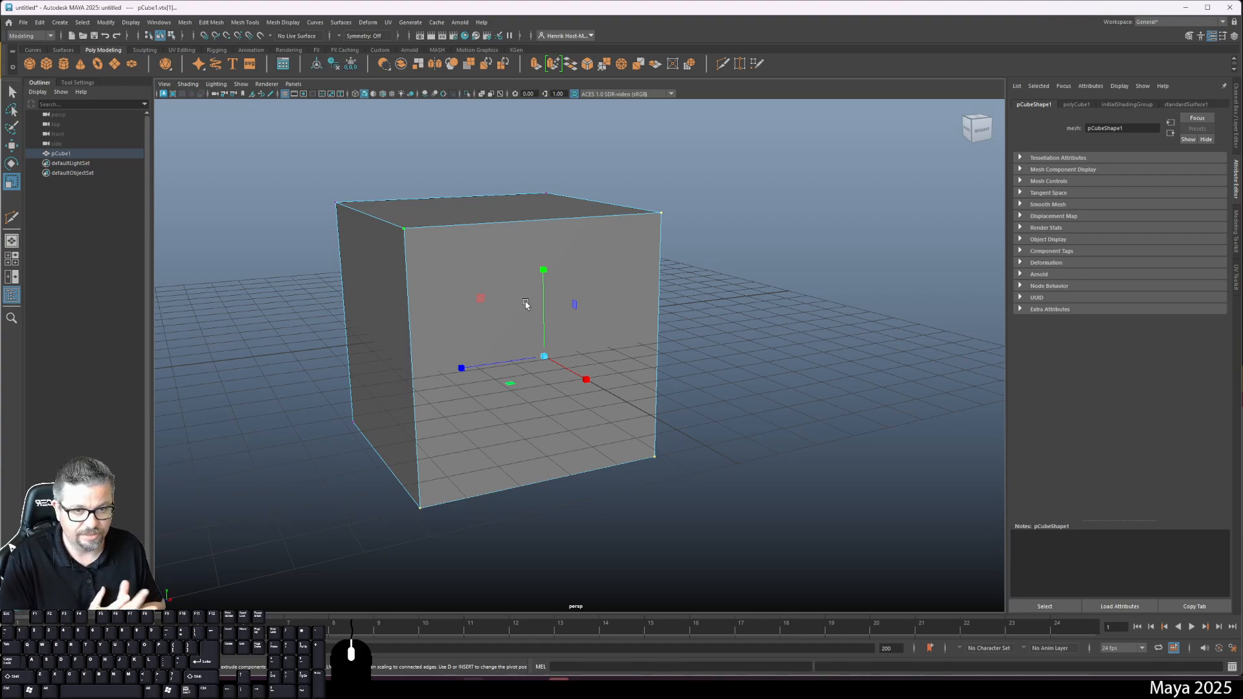
Step: Return to face selection and examine the cube from all around, selecting its individual faces in turn
alt+drag(526, 304, 514, 300)
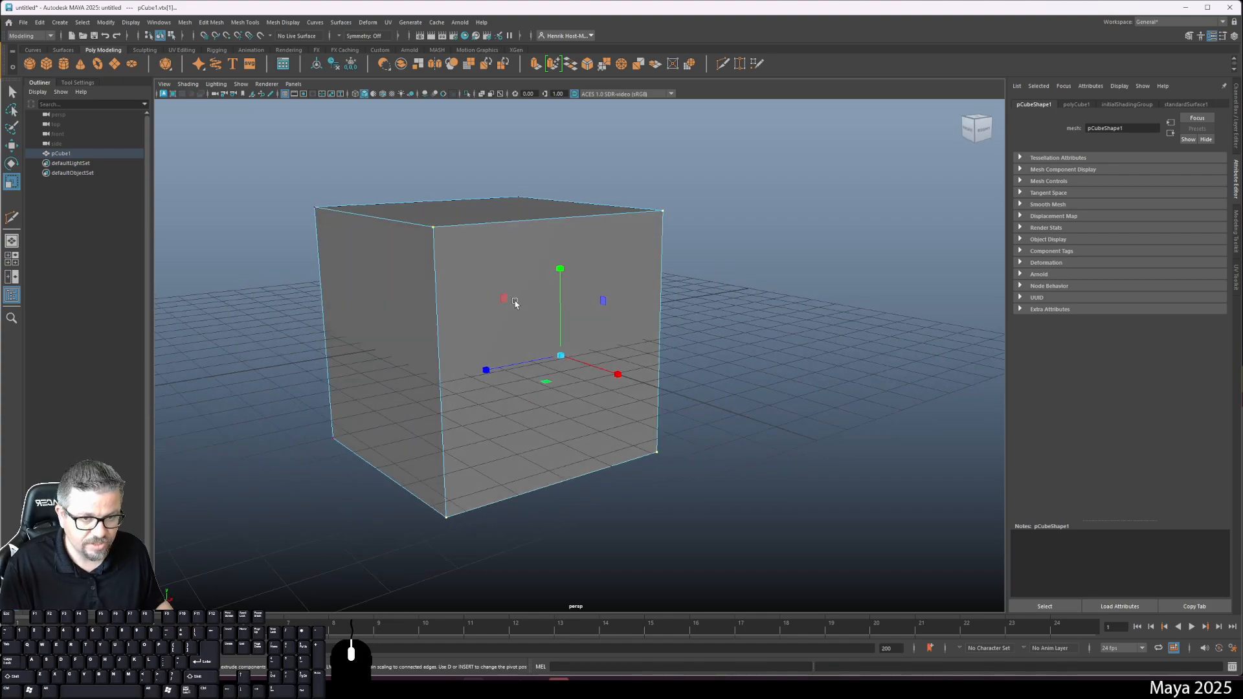
right_drag(514, 259, 514, 286)
click(764, 315)
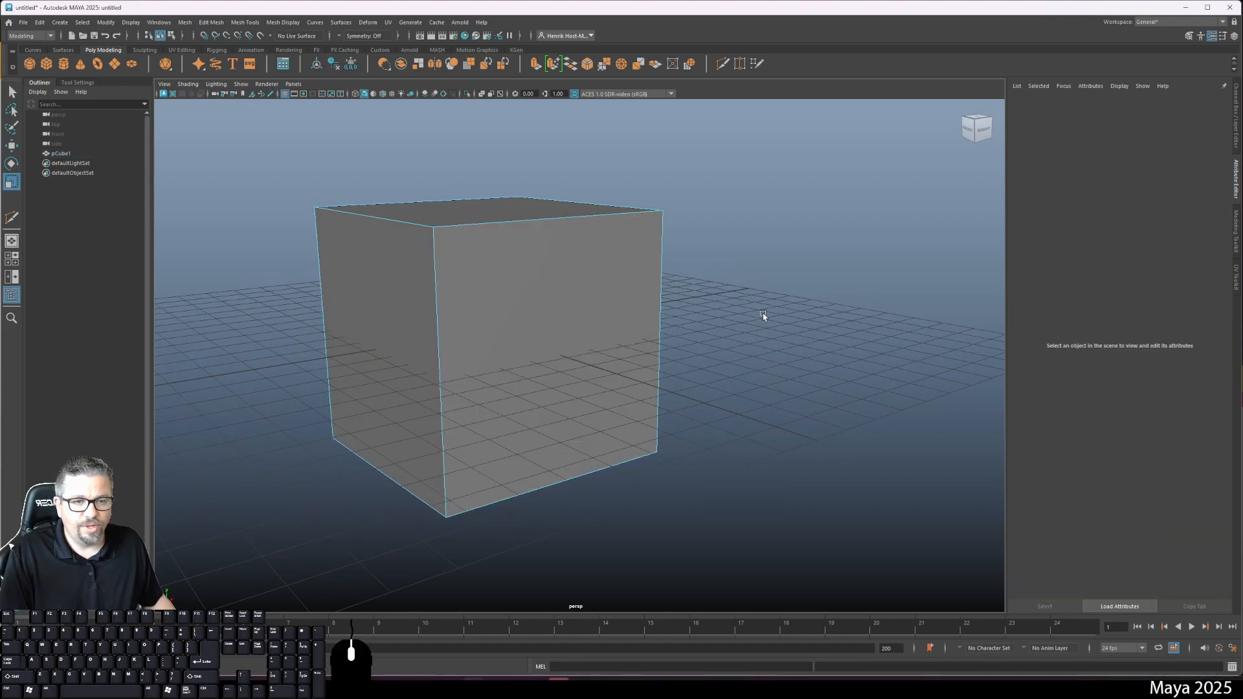
alt+drag(529, 336, 609, 310)
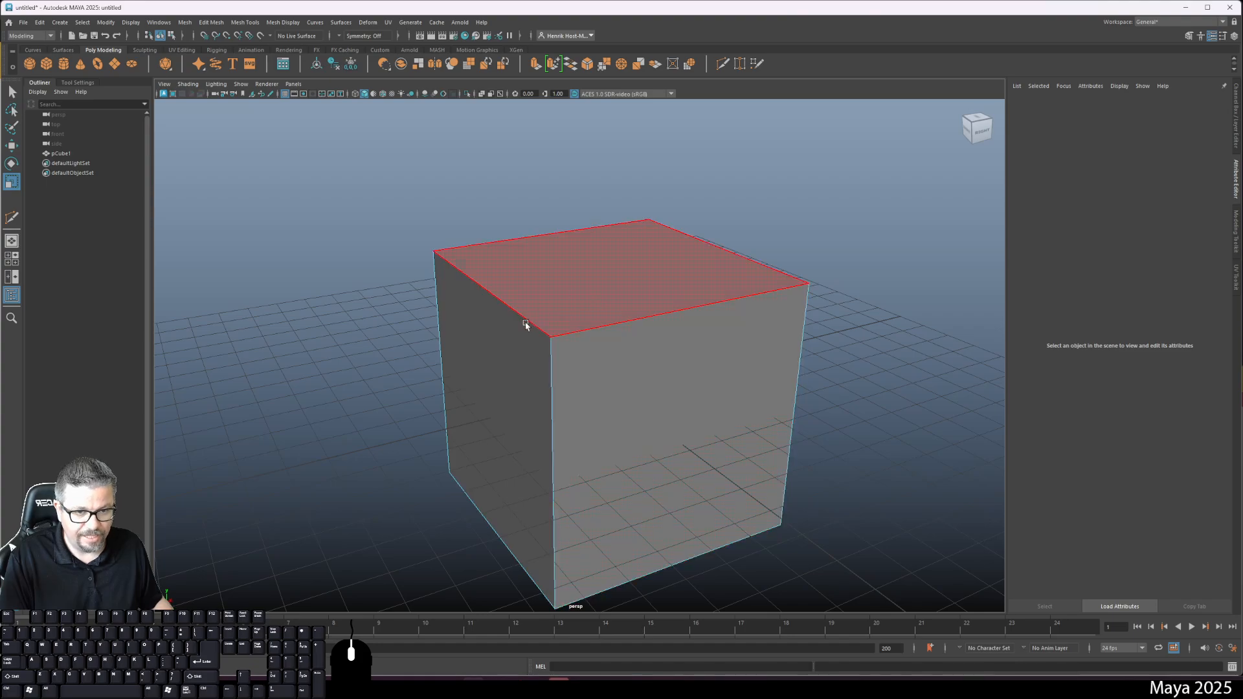
click(645, 414)
click(665, 304)
alt+drag(666, 312, 531, 333)
click(549, 404)
alt+drag(549, 404, 547, 331)
click(480, 380)
alt+drag(480, 380, 615, 427)
click(573, 367)
alt+drag(573, 367, 596, 406)
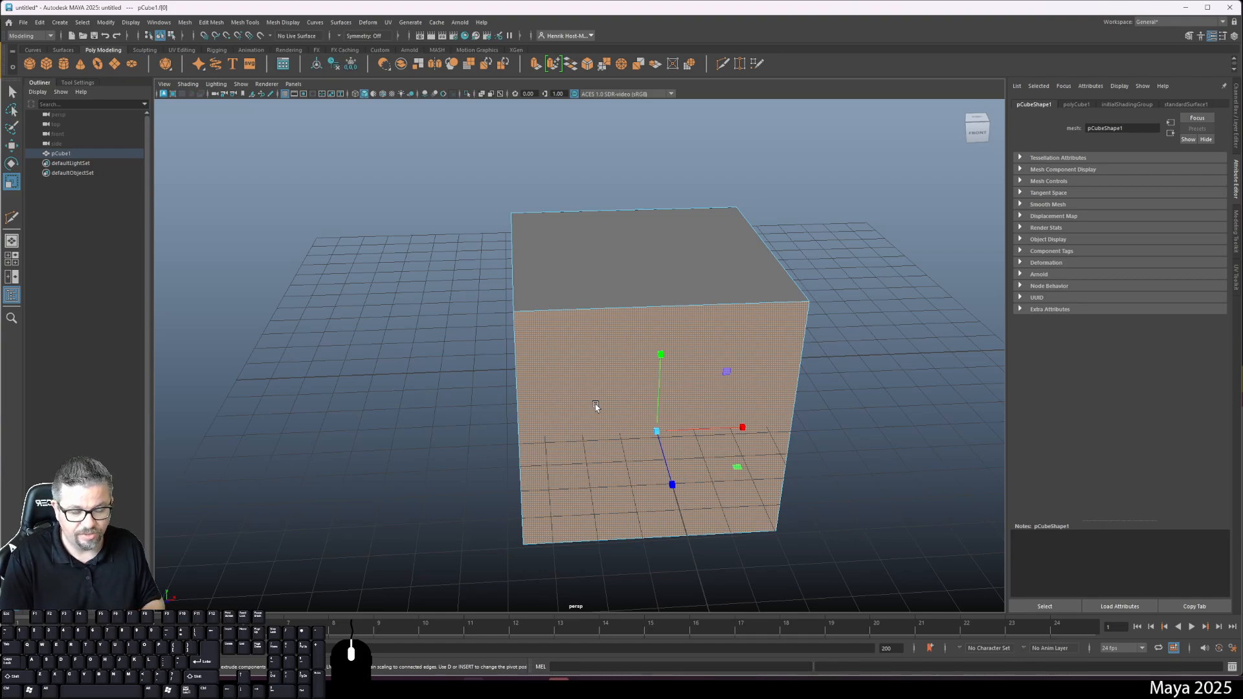
alt+drag(569, 407, 717, 408)
Step: Leave component selection and select the whole cube as an object
key(F8)
click(763, 472)
alt+drag(764, 472, 654, 449)
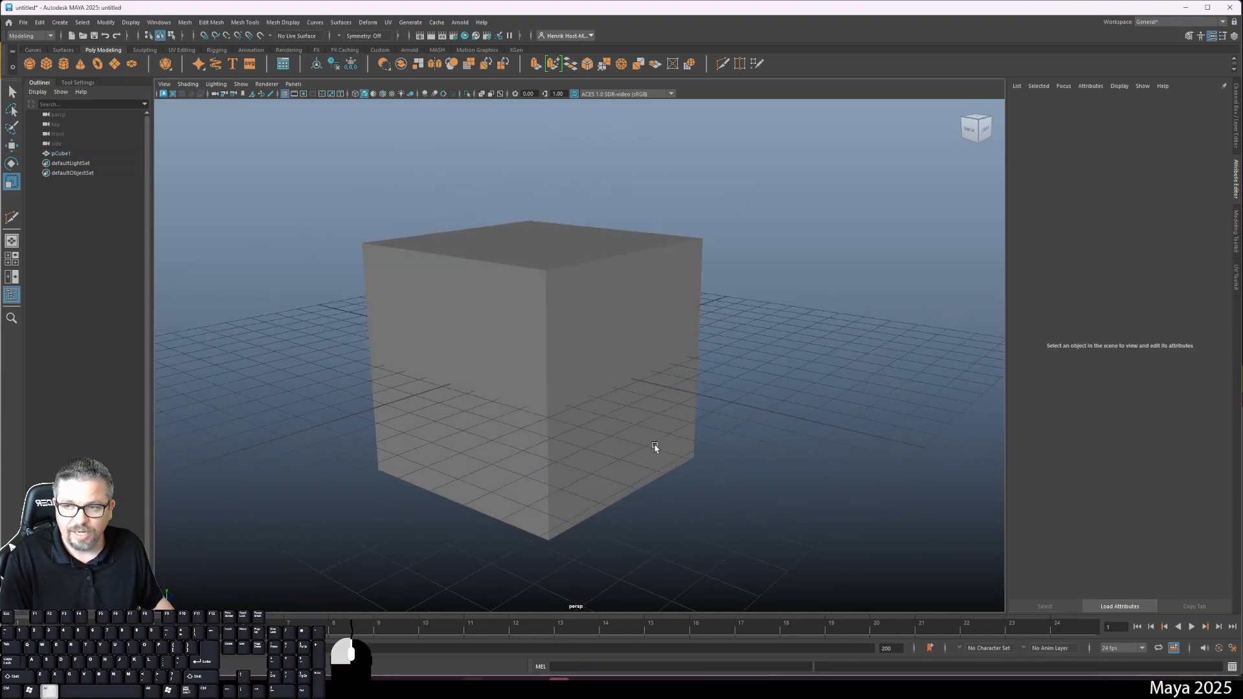
click(620, 403)
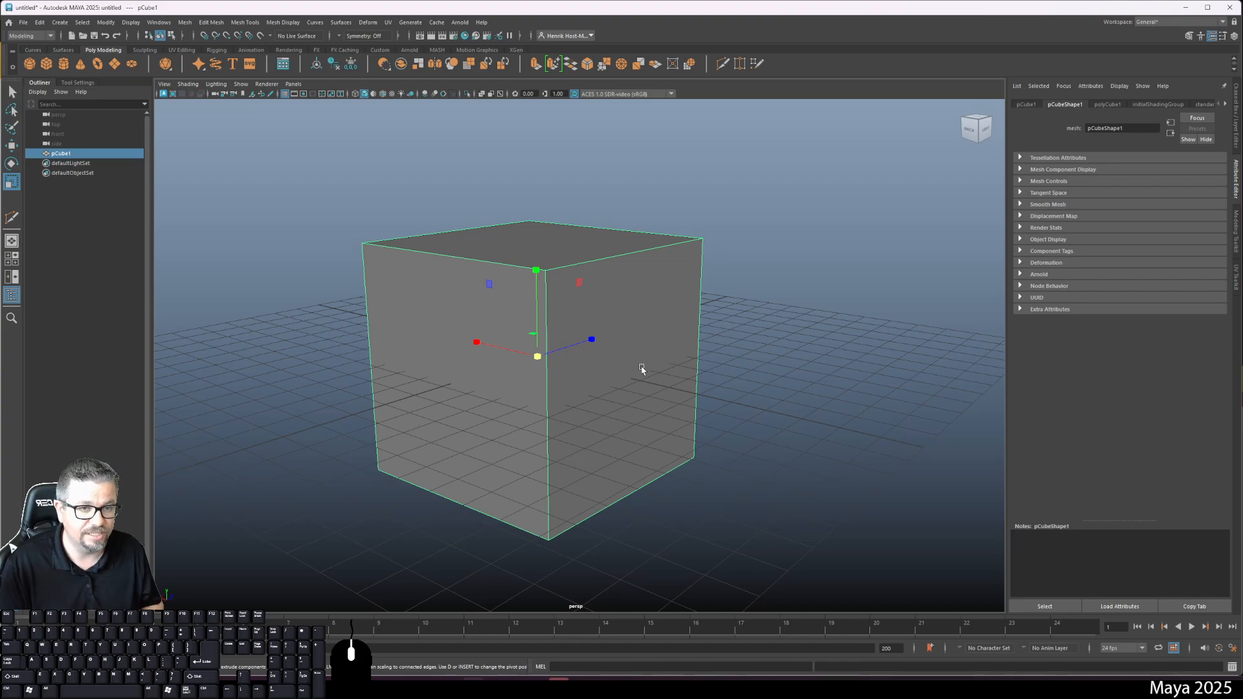
Step: Turn on the Poly Count heads-up display and compare it with the cube selected and deselected
alt+drag(616, 369, 604, 380)
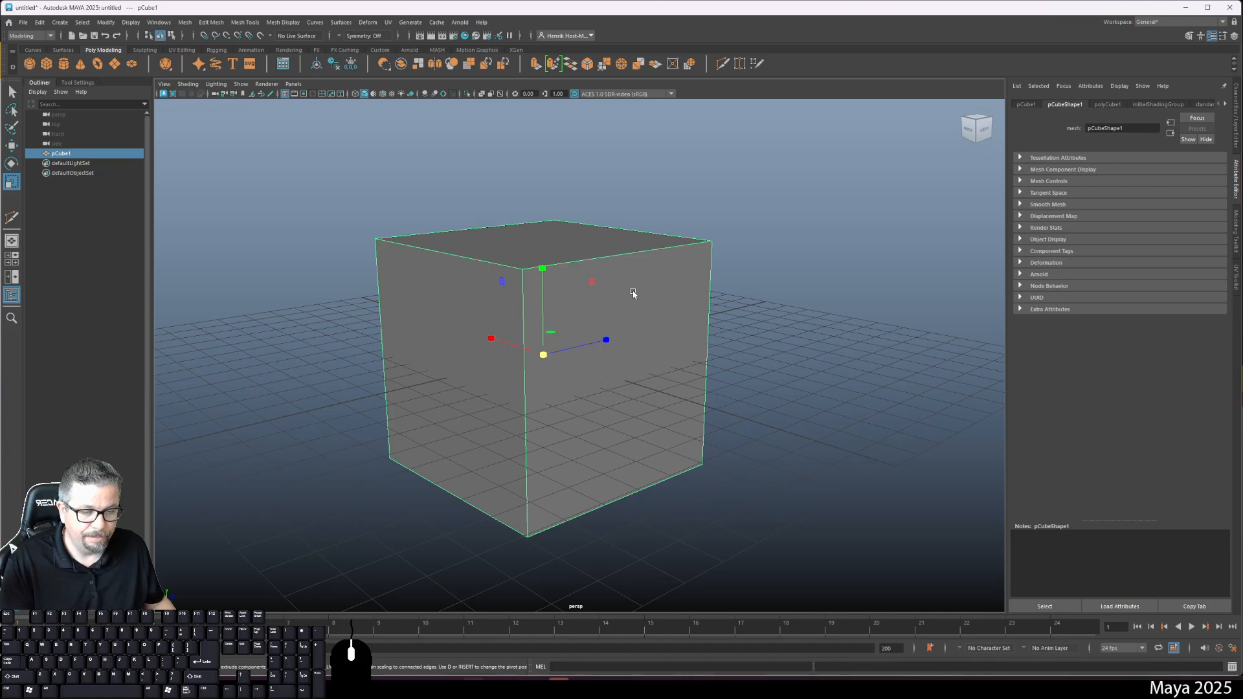
alt+drag(632, 292, 680, 295)
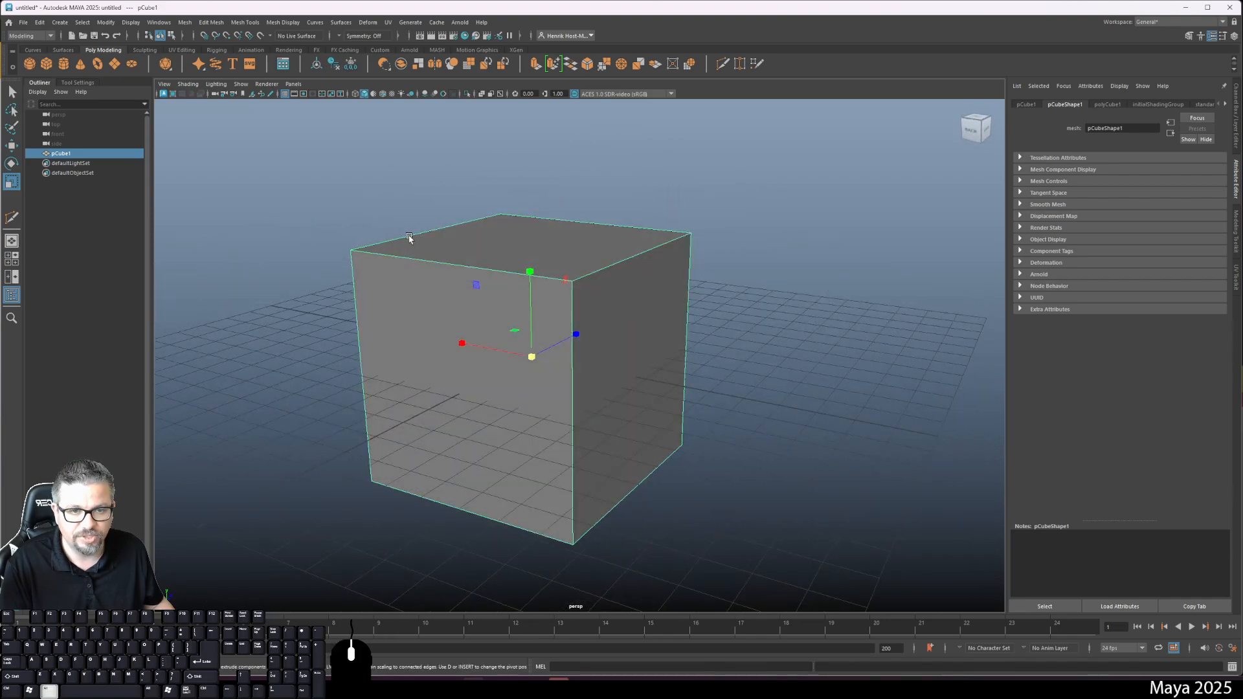
alt+drag(410, 238, 279, 324)
click(160, 22)
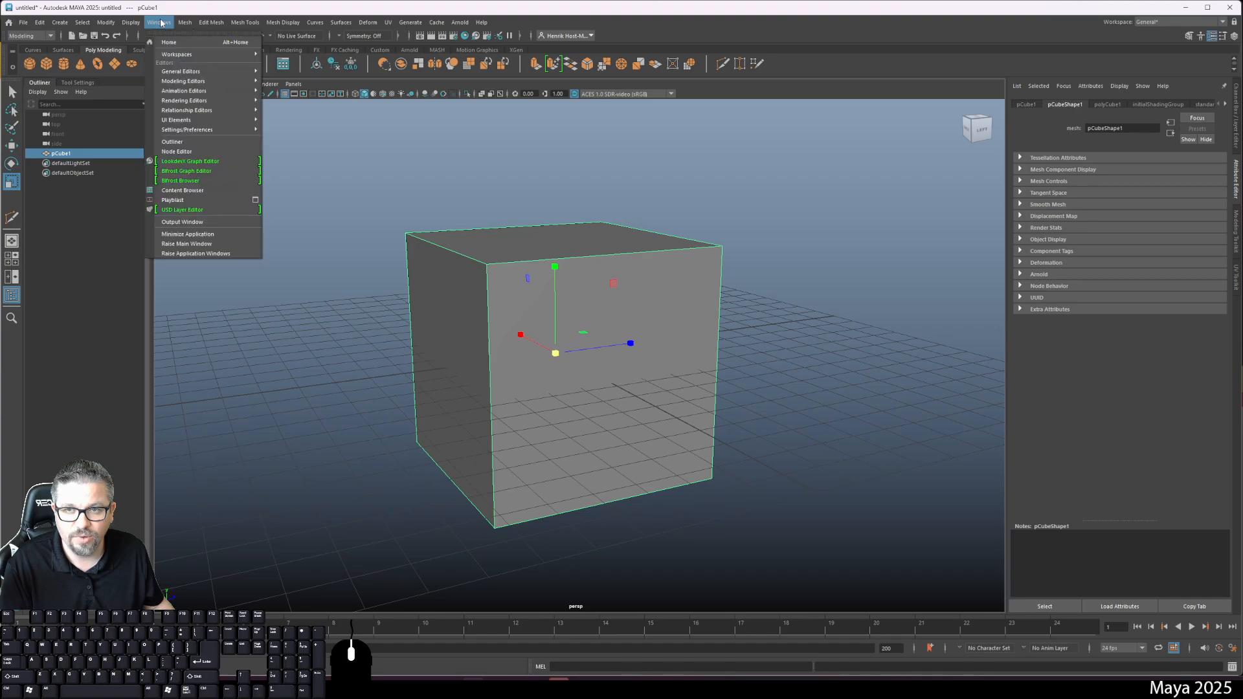
mouse_move(135, 24)
mouse_move(170, 61)
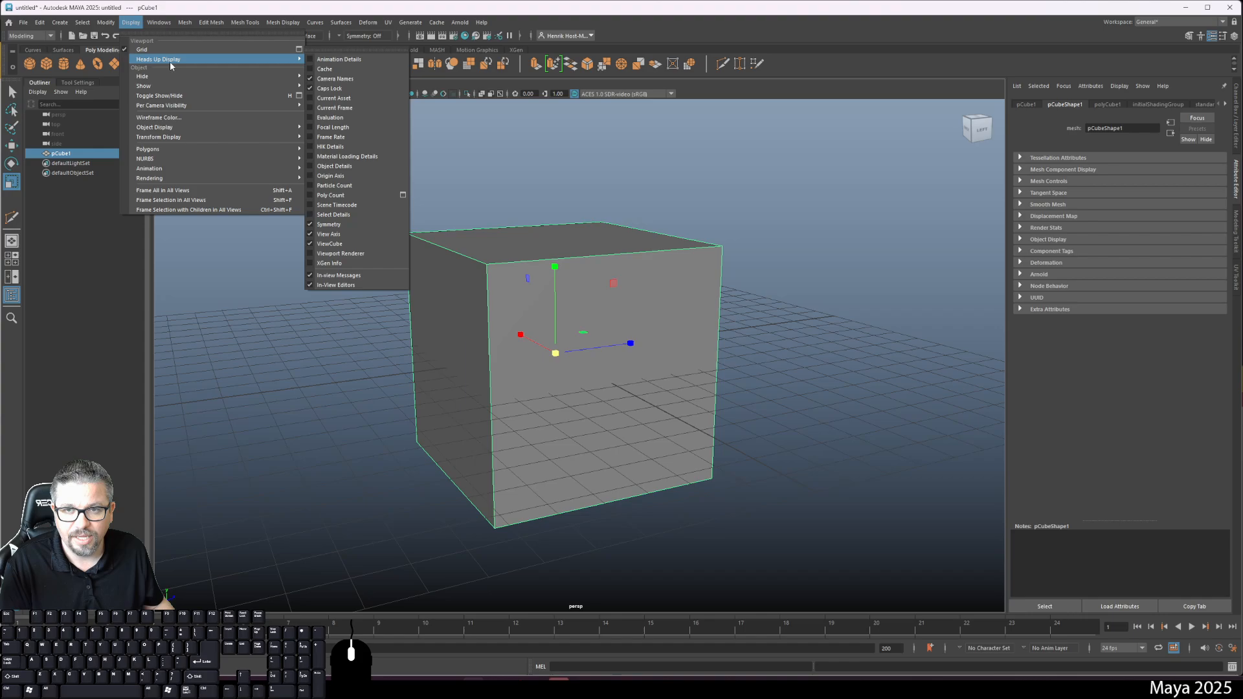
click(332, 196)
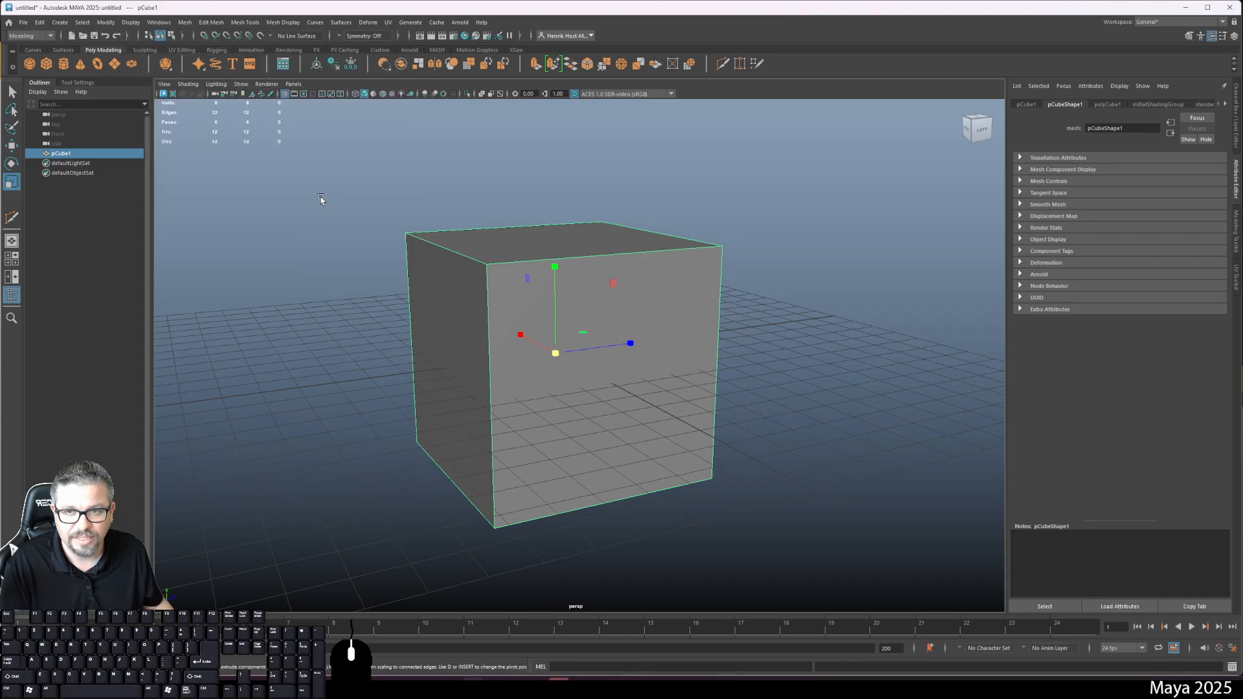
click(317, 199)
click(471, 297)
click(355, 242)
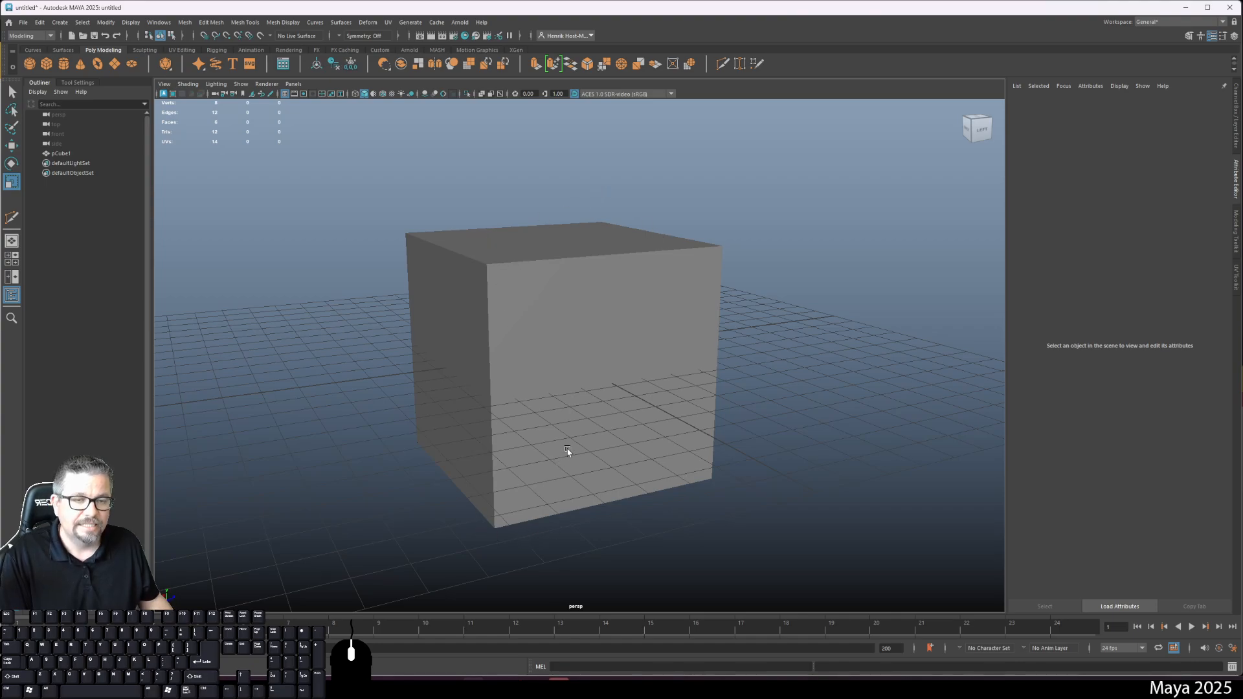
Step: Cut a diagonal edge from corner to corner across the cube's side face with the Multi-Cut tool
mouse_move(567, 449)
alt+mouse_down()
mouse_move(580, 460)
mouse_move(566, 502)
mouse_move(505, 502)
mouse_move(563, 425)
alt+mouse_up()
click(563, 425)
alt+drag(492, 389, 494, 391)
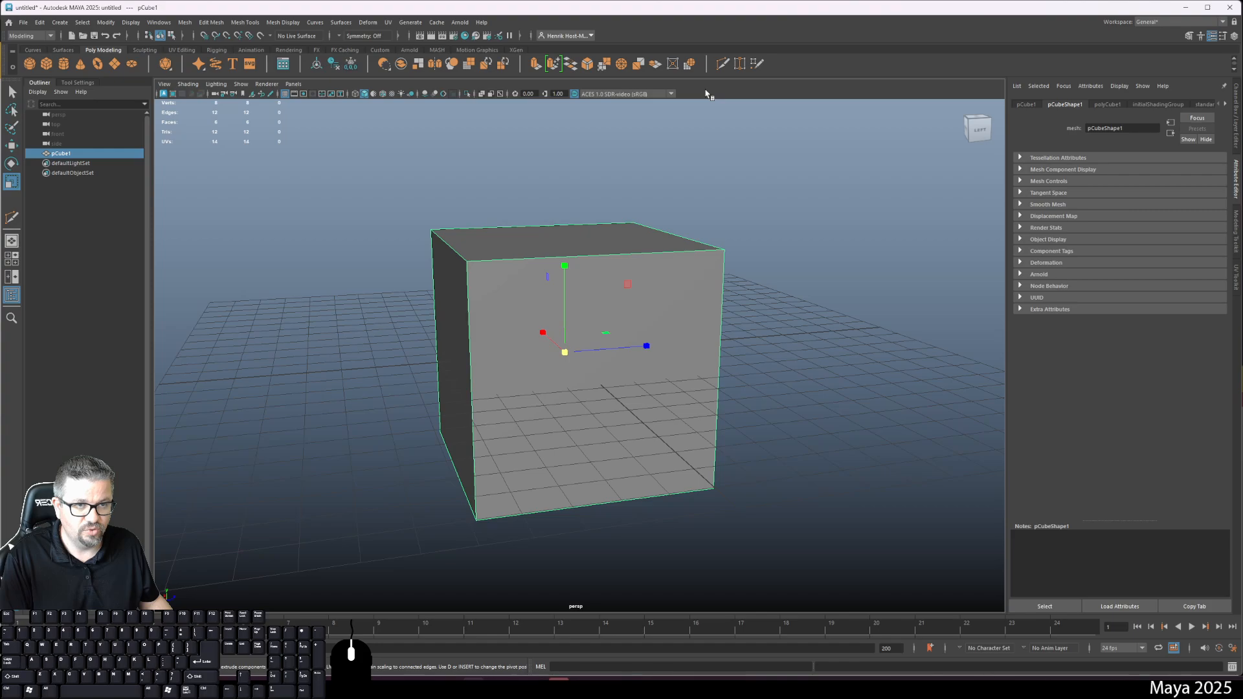
click(723, 63)
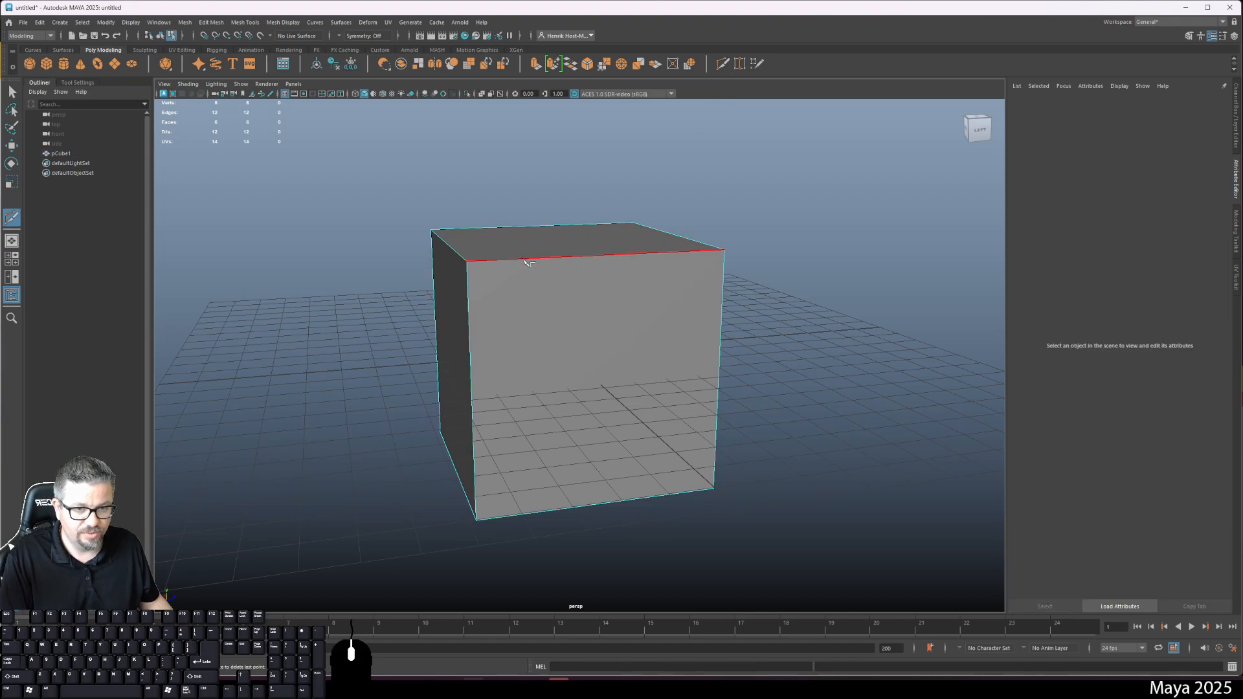
drag(523, 260, 599, 395)
drag(571, 507, 437, 493)
click(12, 93)
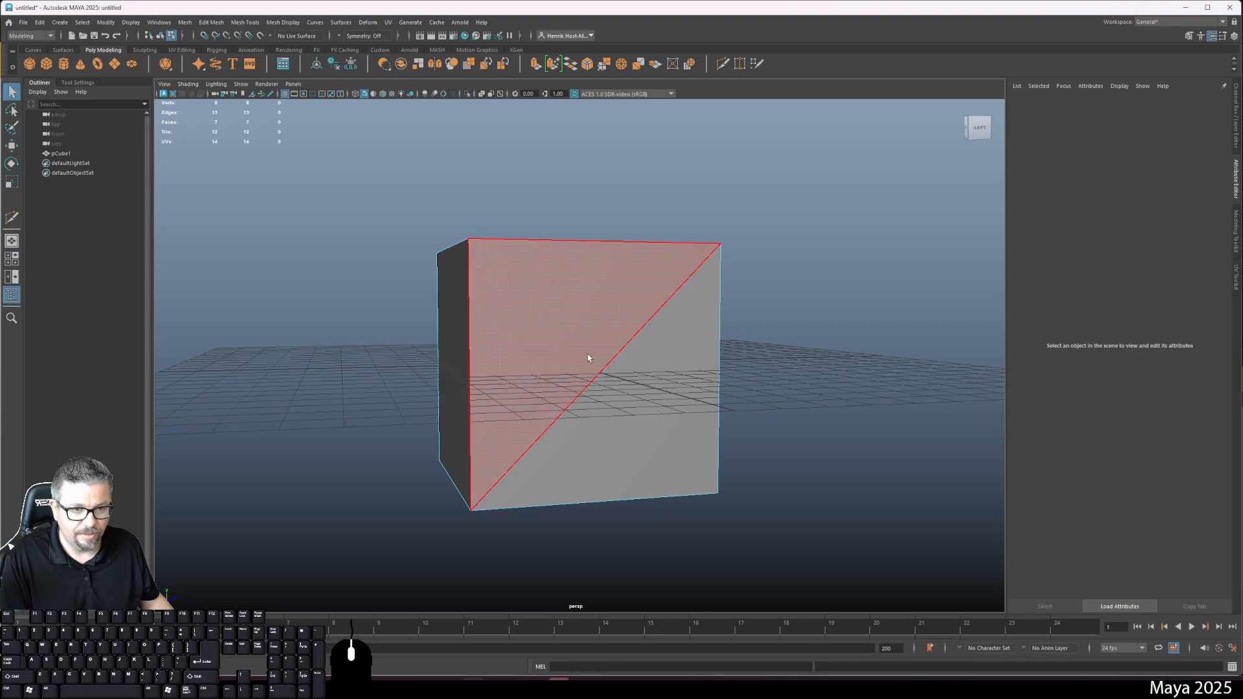
Step: Delete the diagonal edge from the cube's side face and return to object selection
right_drag(591, 358, 586, 327)
alt+drag(595, 369, 602, 416)
click(597, 374)
key(Delete)
key(F8)
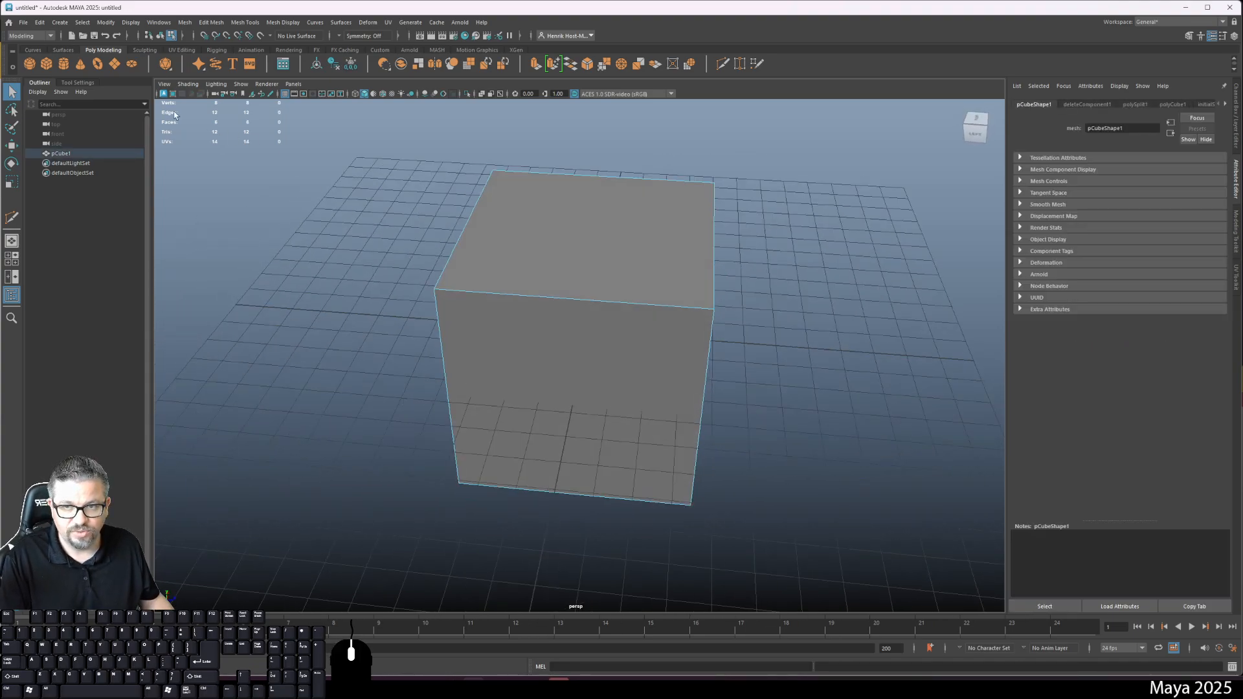
Step: Create a polygon plane, move it beside the cube and scale it up uniformly to about the cube's width
click(114, 64)
alt+drag(502, 450, 494, 391)
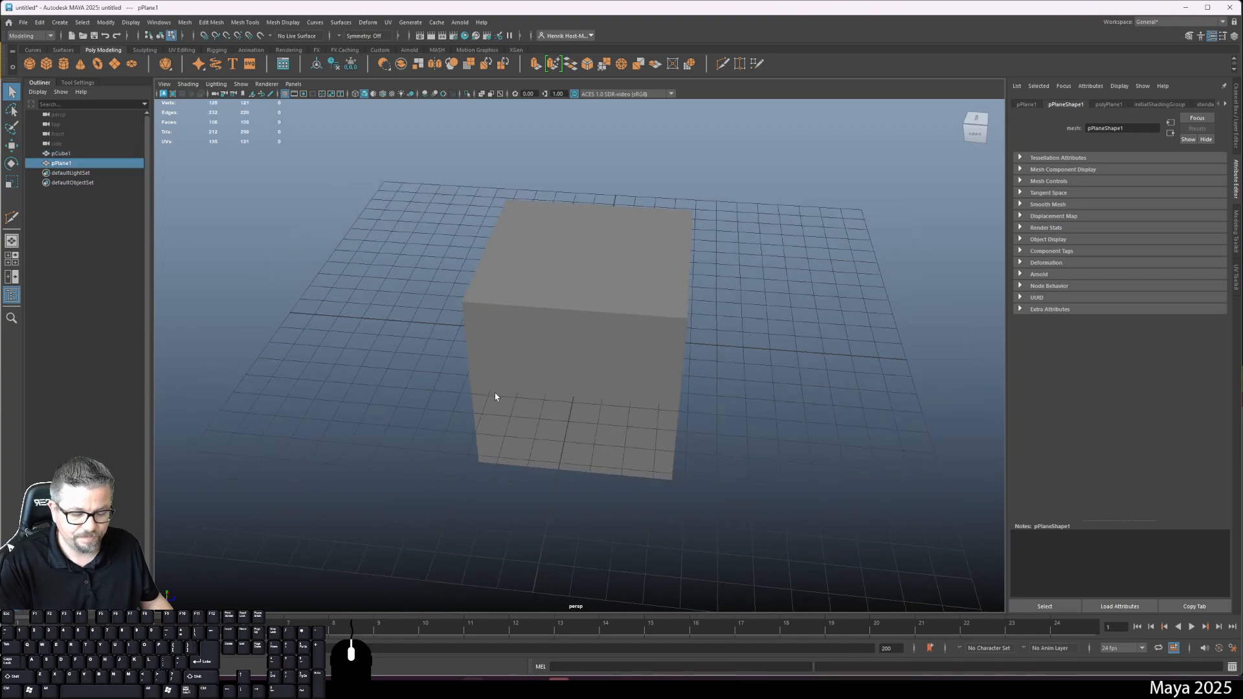
key(w)
drag(634, 356, 995, 478)
key(r)
key(w)
key(r)
drag(819, 354, 761, 336)
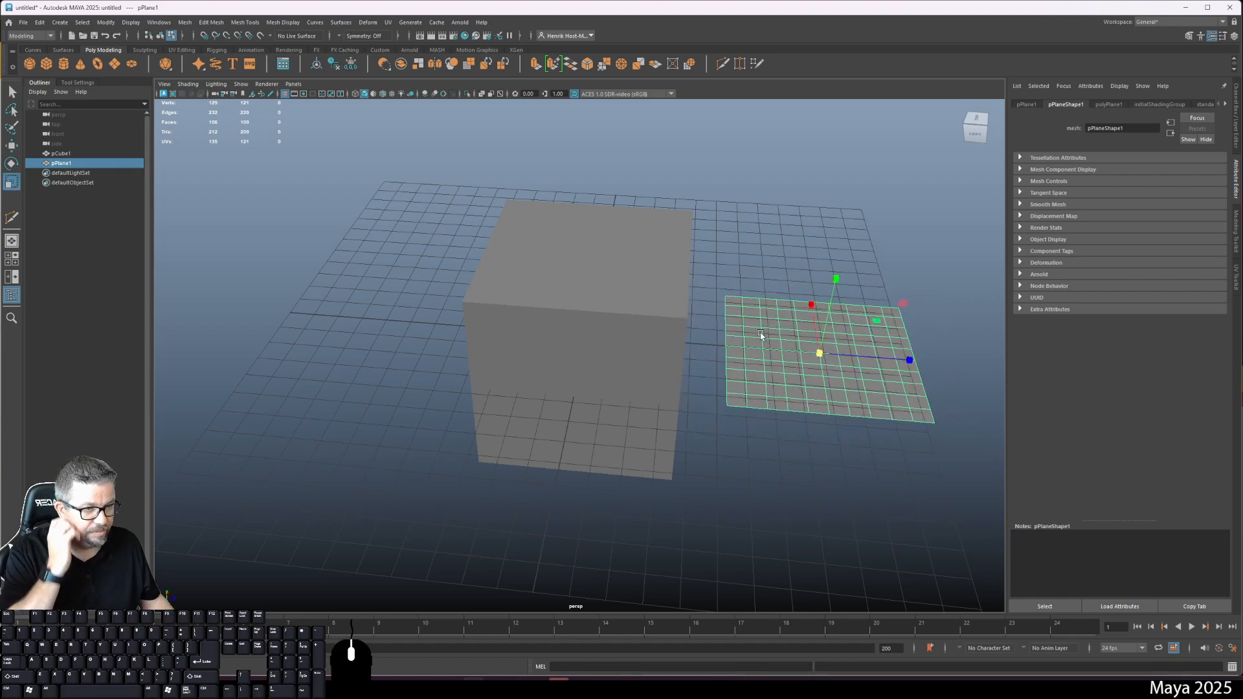
Step: Set the plane's width and height subdivisions to 1, then deselect it
click(1110, 106)
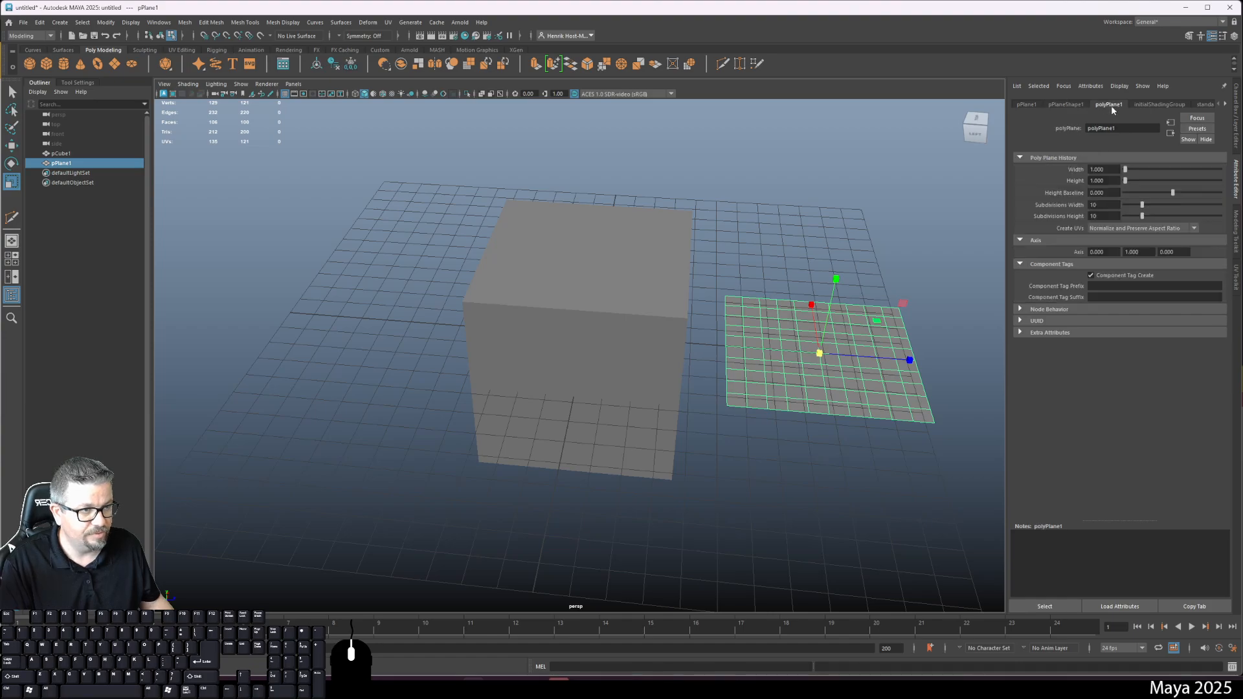
double_click(1107, 204)
text(1)
key(Tab)
text(1)
key(Return)
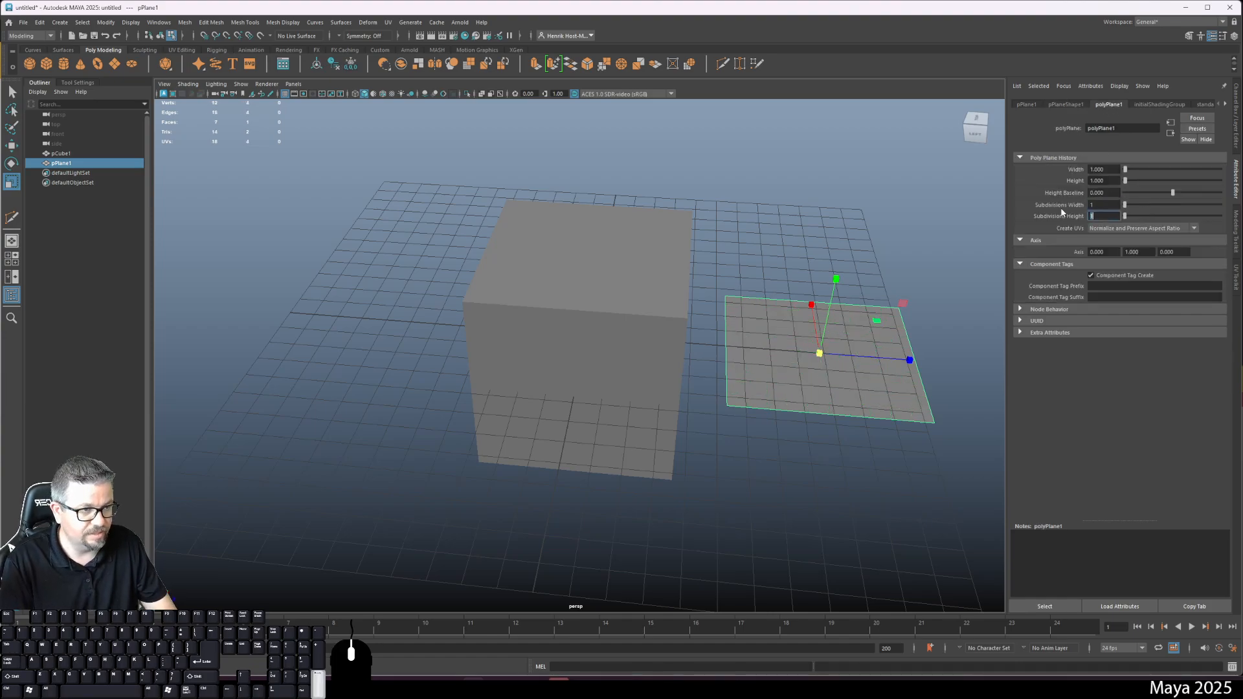
click(808, 288)
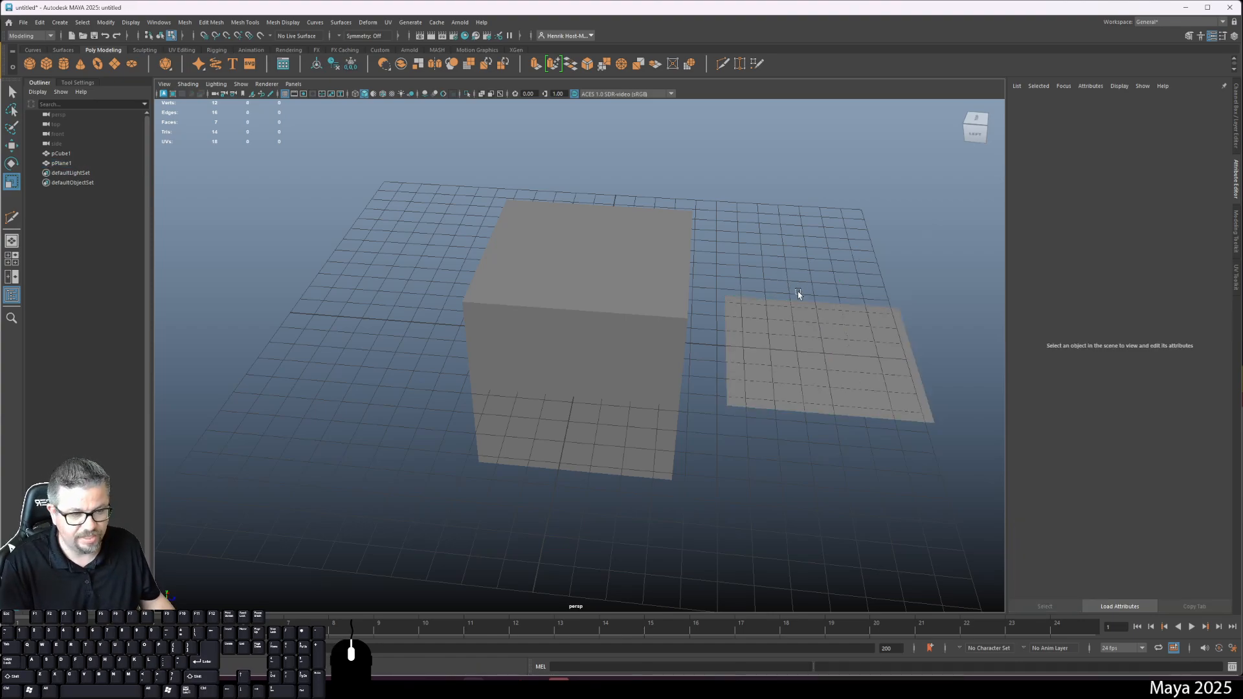
Step: Stand the plane upright by rotating it to exactly 90 degrees about X
click(835, 347)
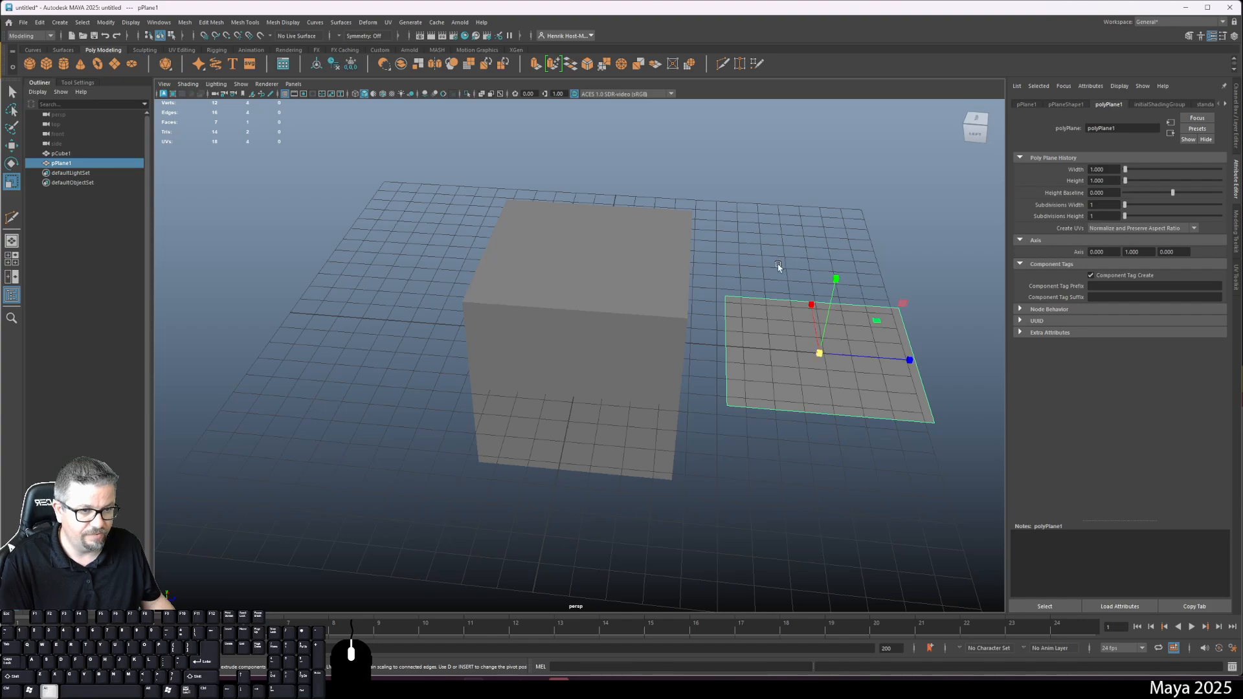
alt+drag(778, 266, 835, 333)
key(e)
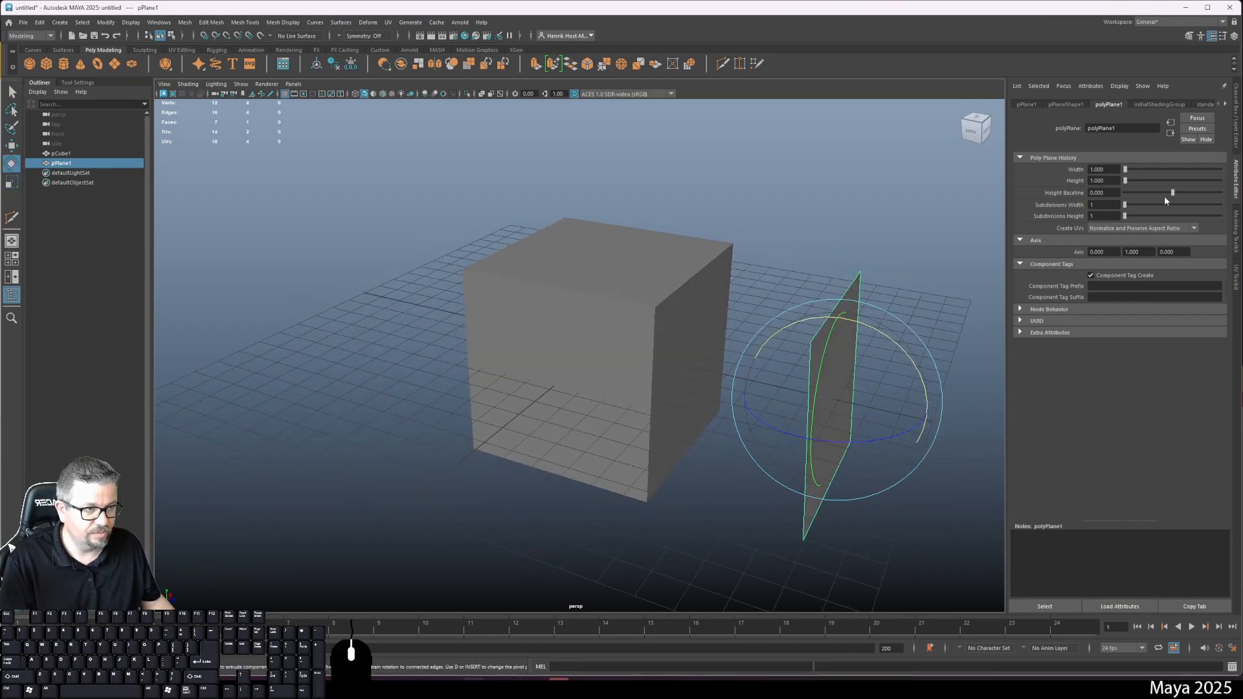
click(1236, 120)
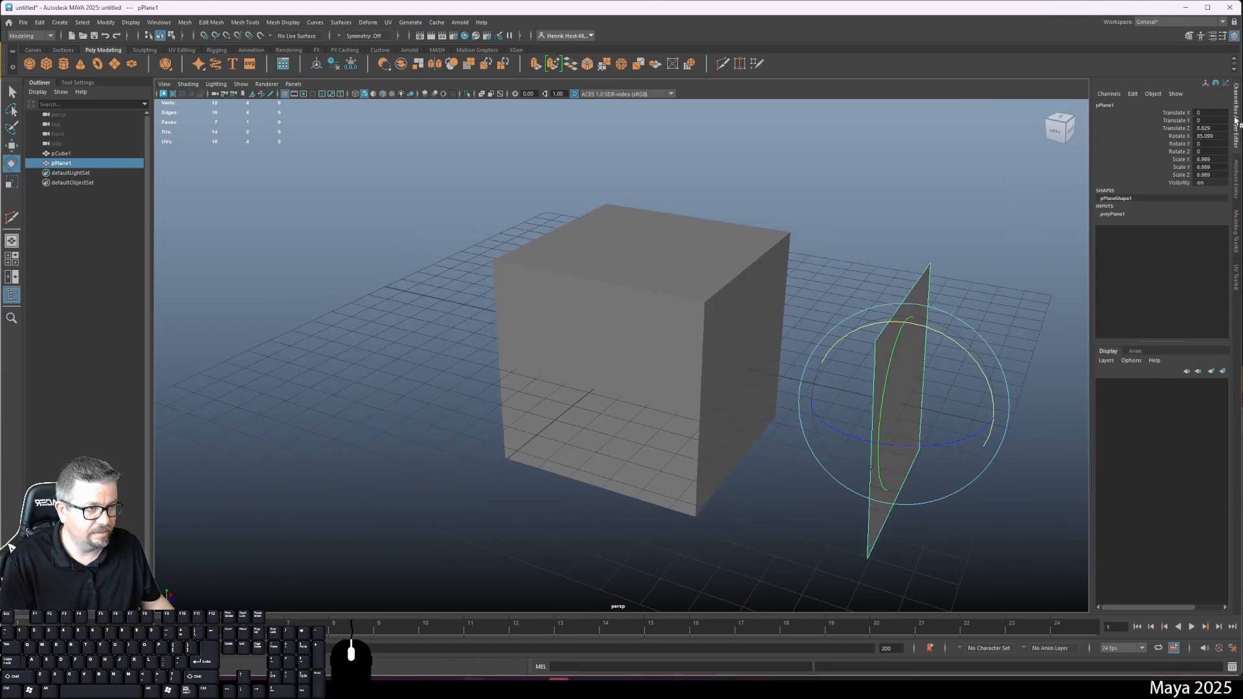
click(1205, 136)
text(90)
key(Return)
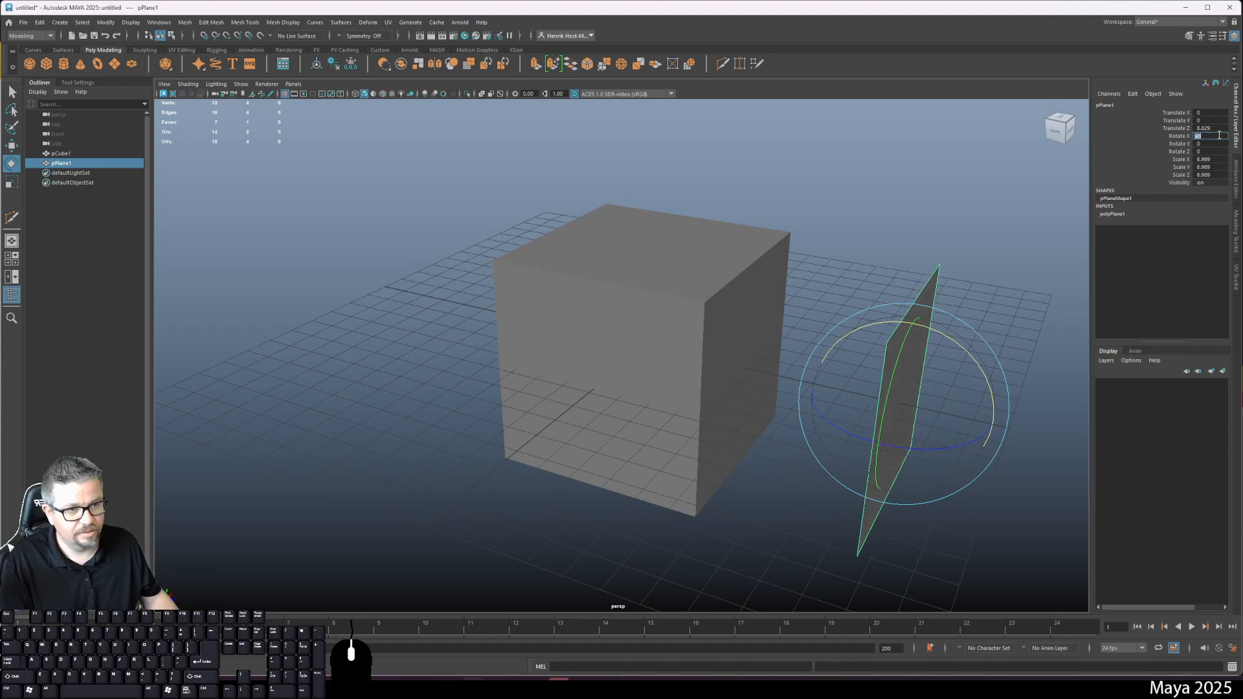
Step: Move the upright plane along the X axis to about 10.9, away from the cube
mouse_move(871, 194)
alt+mouse_down()
mouse_move(881, 197)
mouse_move(870, 195)
alt+mouse_up()
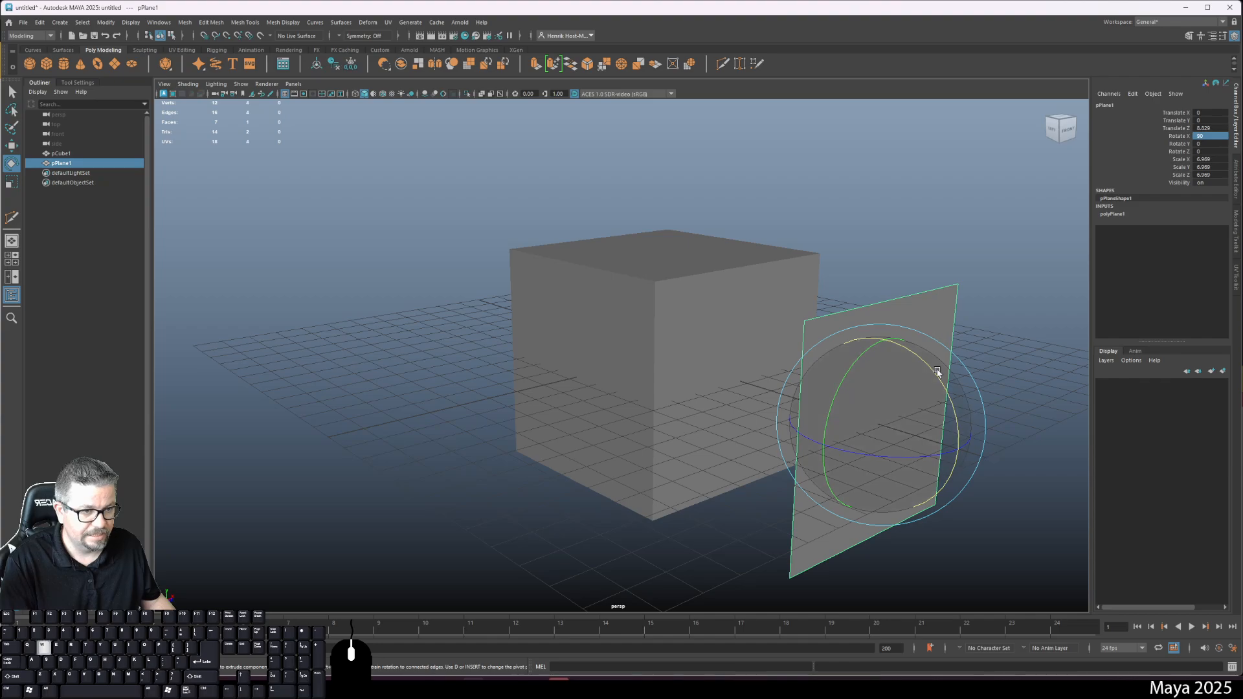
key(w)
drag(928, 407, 1080, 318)
alt+drag(835, 382, 794, 410)
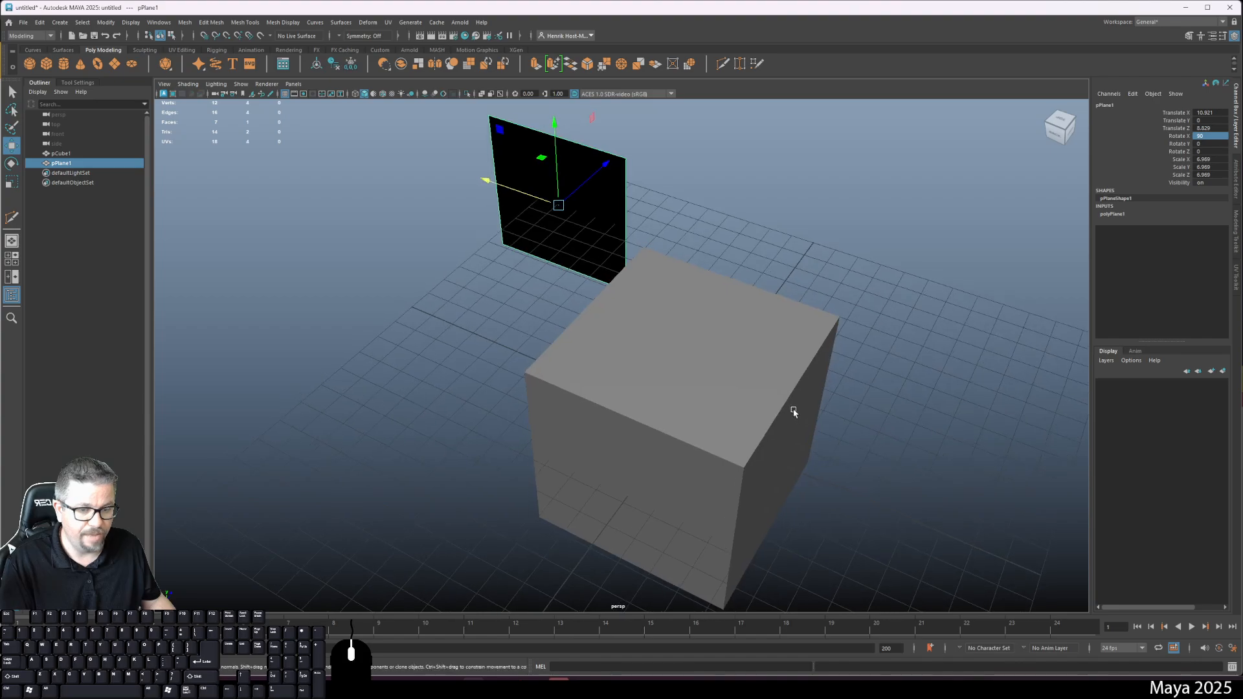
Step: Examine the upright plane edge-on in the perspective and side views, comparing how it displays when selected and deselected
key(f)
mouse_move(687, 397)
alt+mouse_down()
mouse_move(935, 369)
mouse_move(673, 395)
mouse_move(701, 397)
alt+mouse_up()
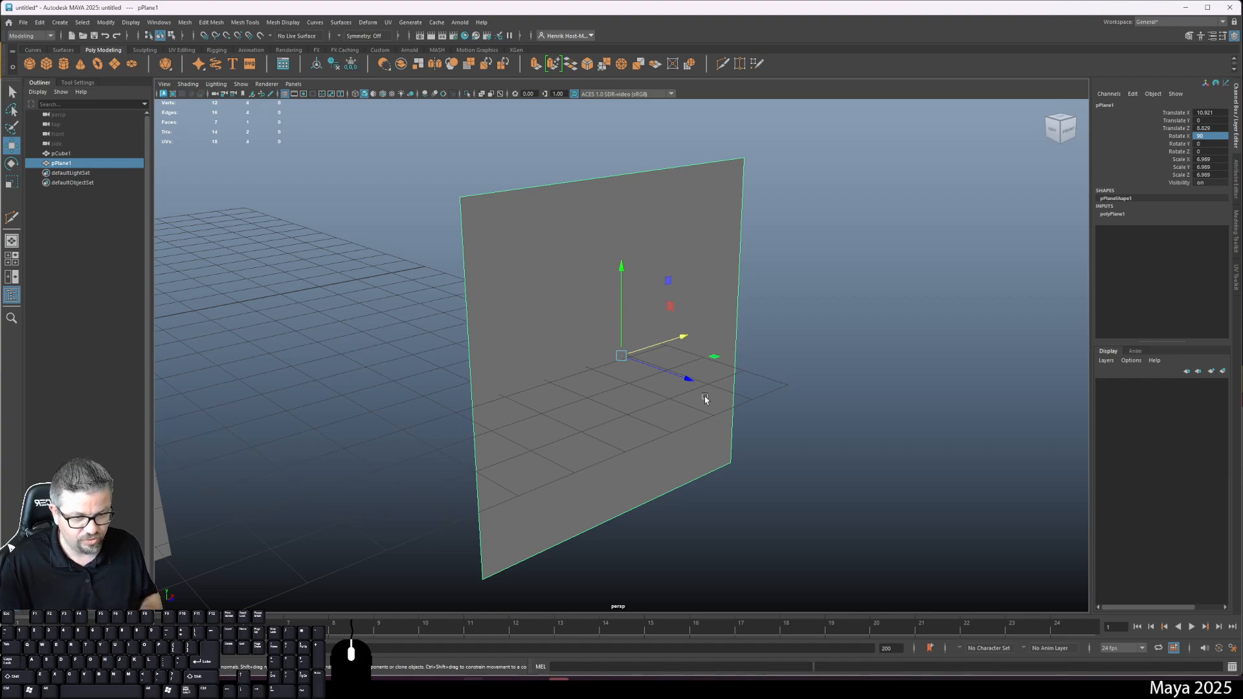
alt+drag(699, 395, 713, 366)
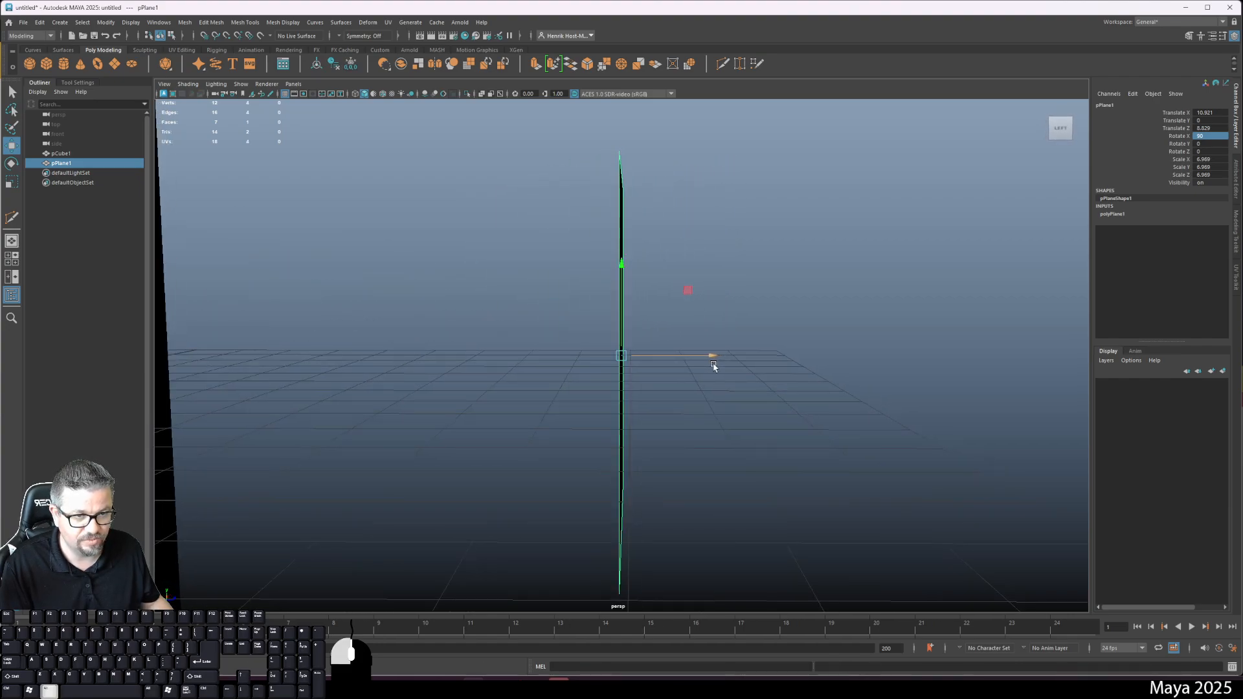
key(space)
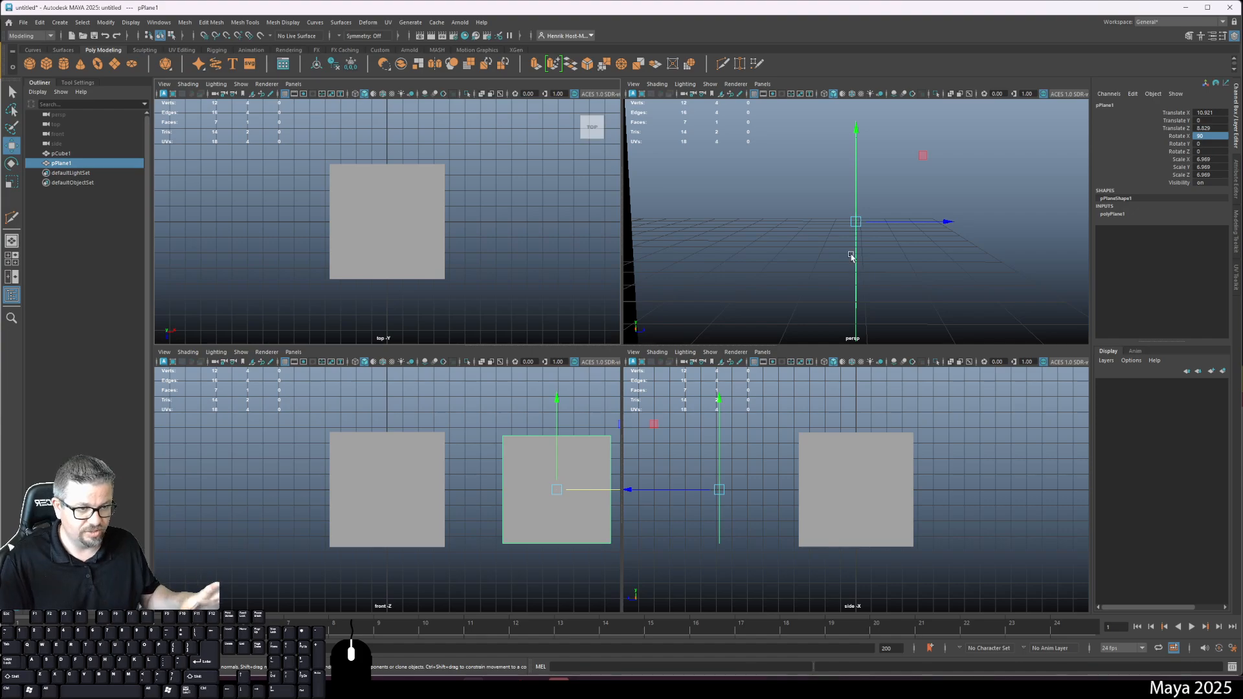
key(space)
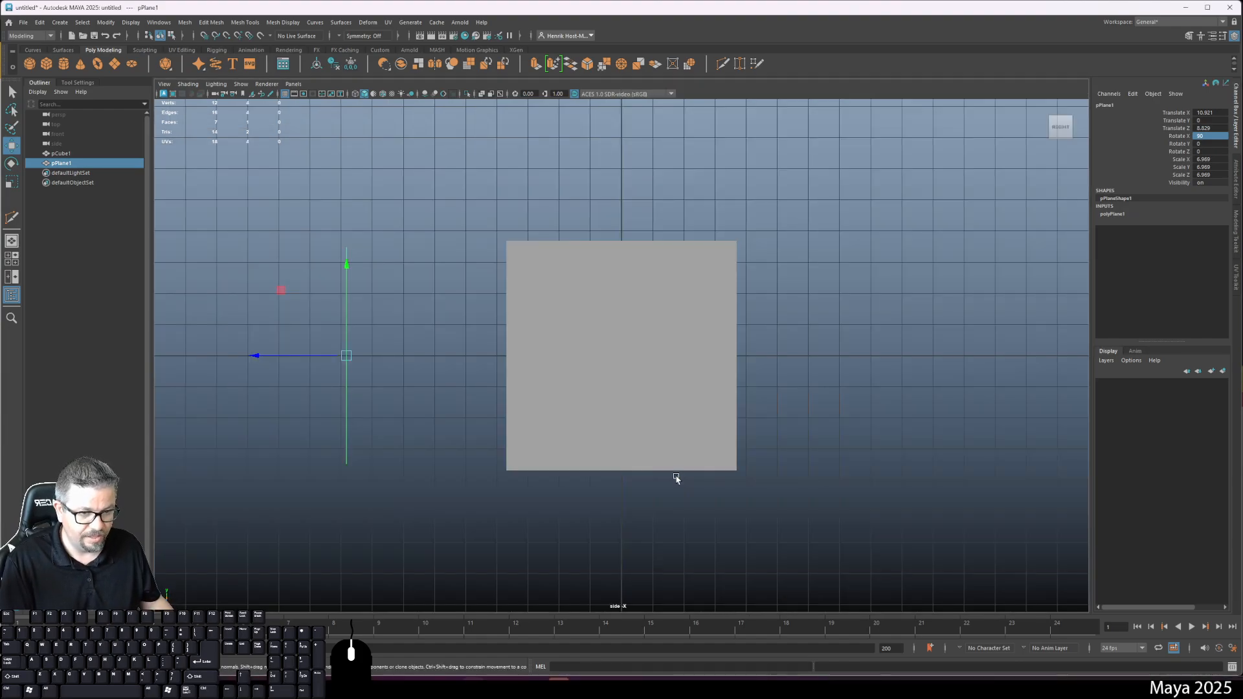
click(458, 395)
drag(305, 211, 524, 542)
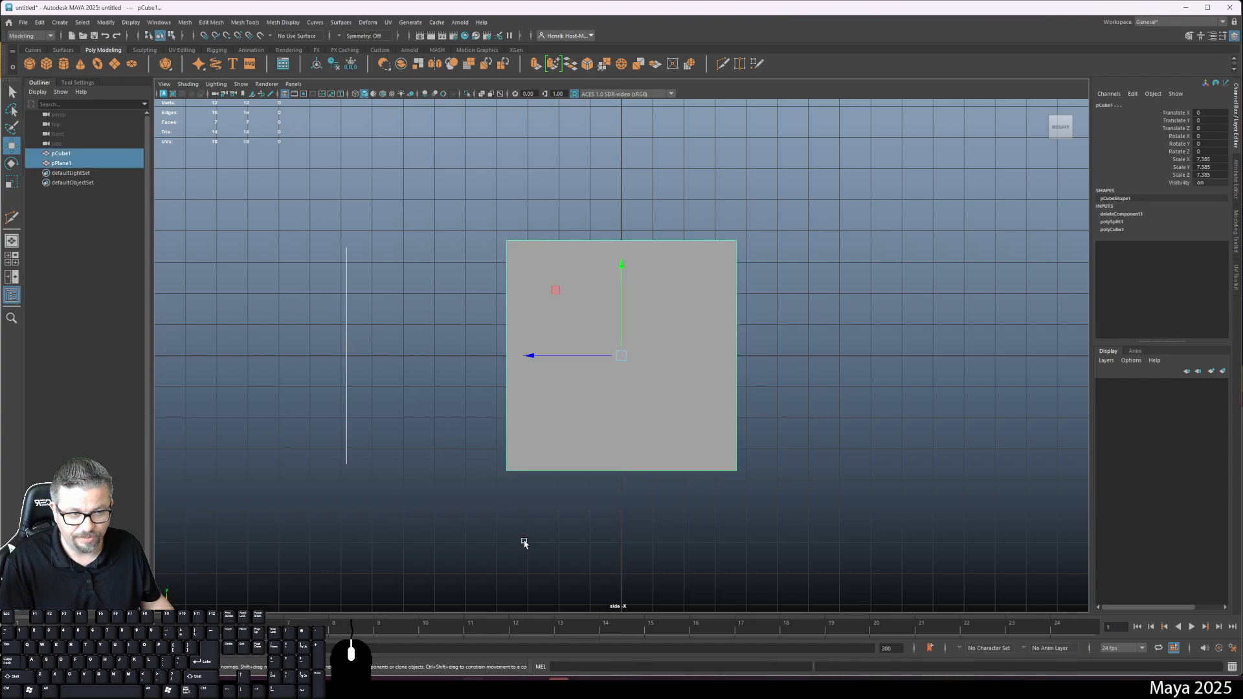
drag(294, 255, 406, 501)
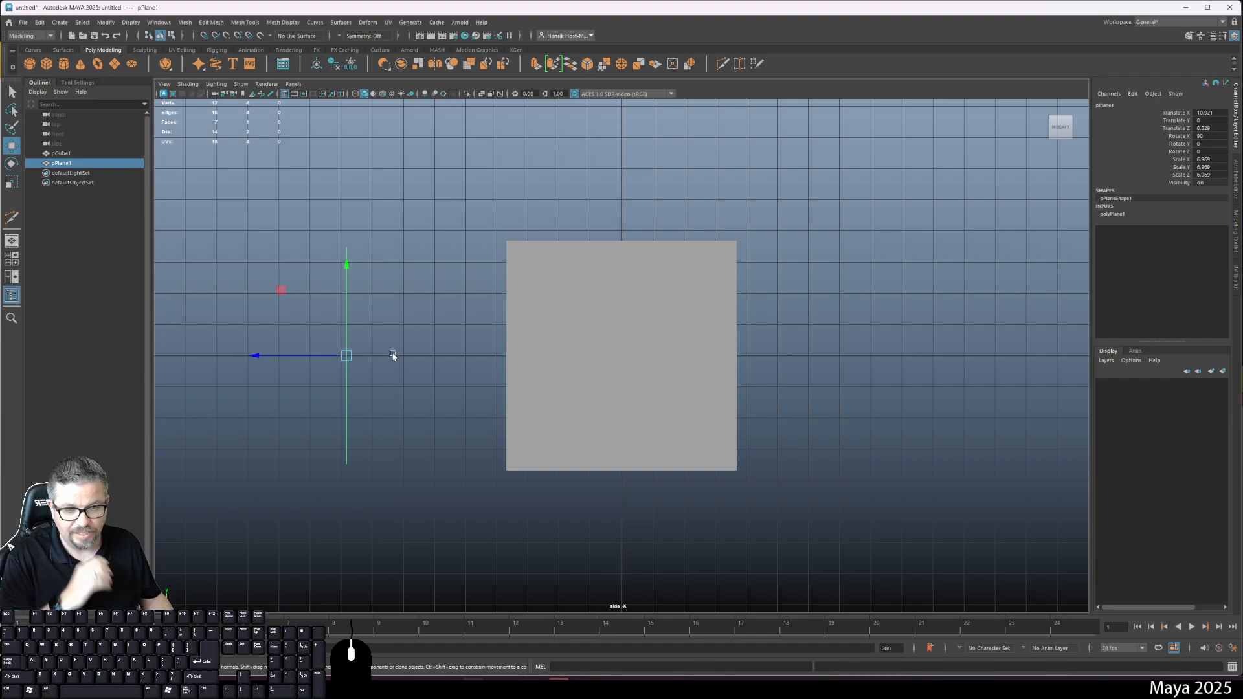
click(394, 296)
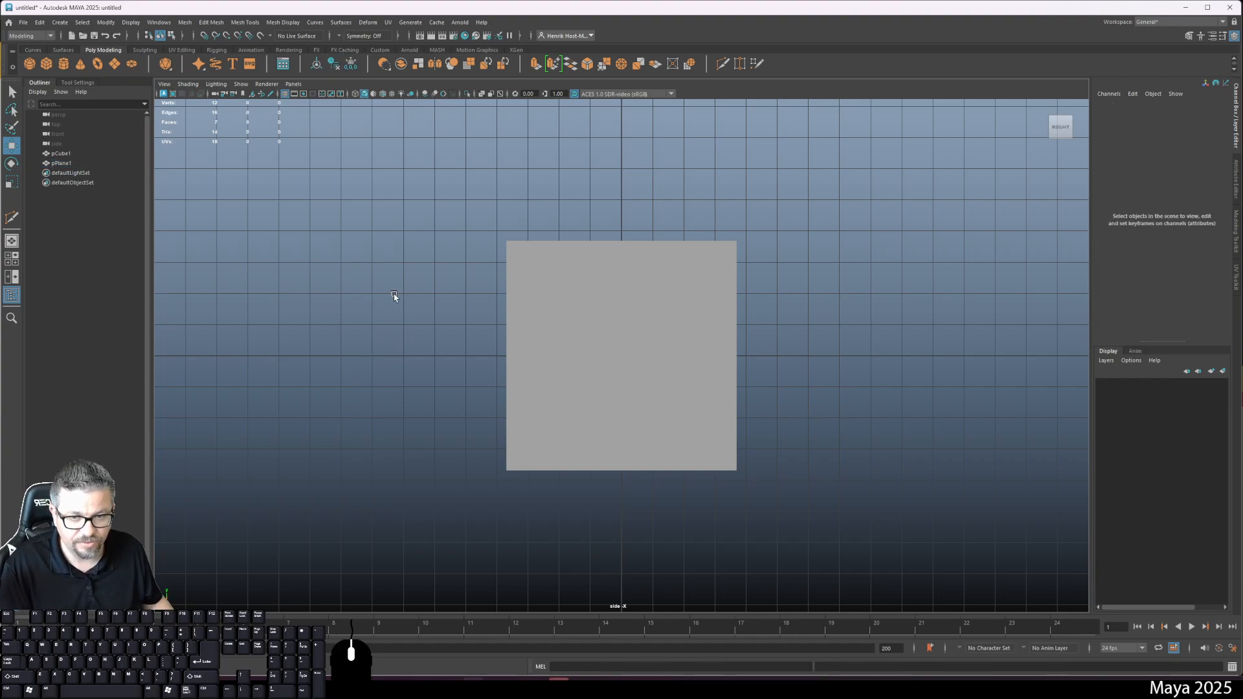
drag(306, 205, 415, 370)
click(416, 295)
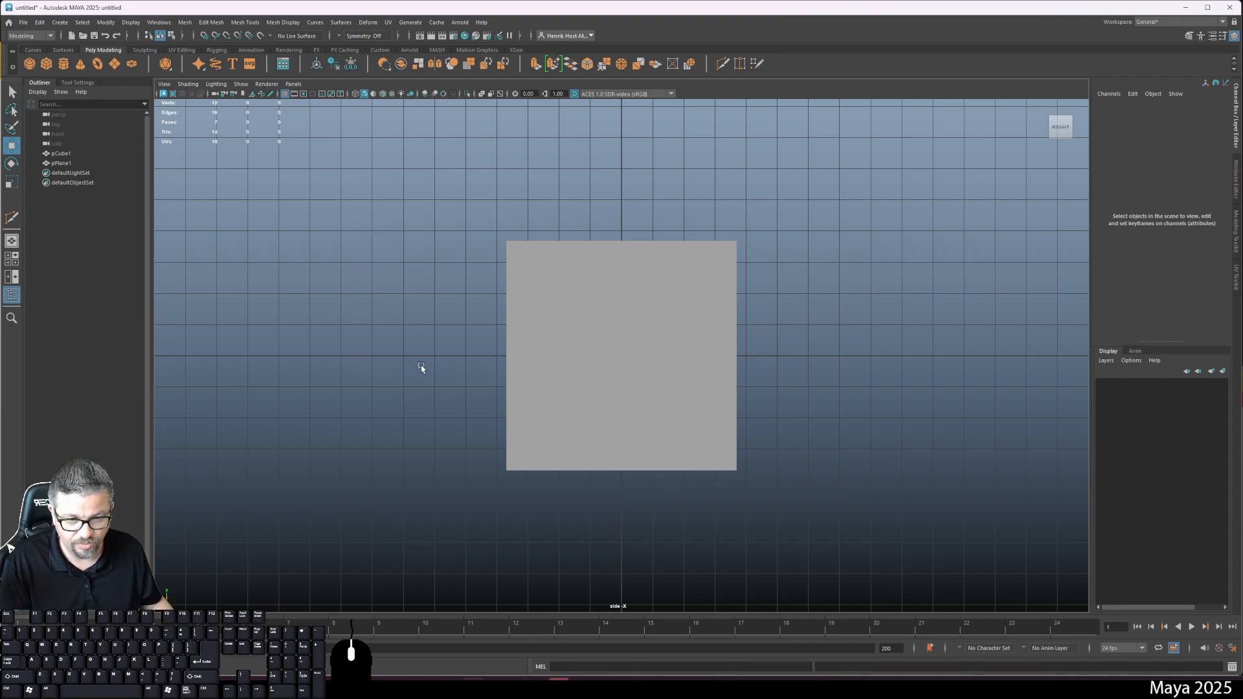
drag(282, 234, 474, 431)
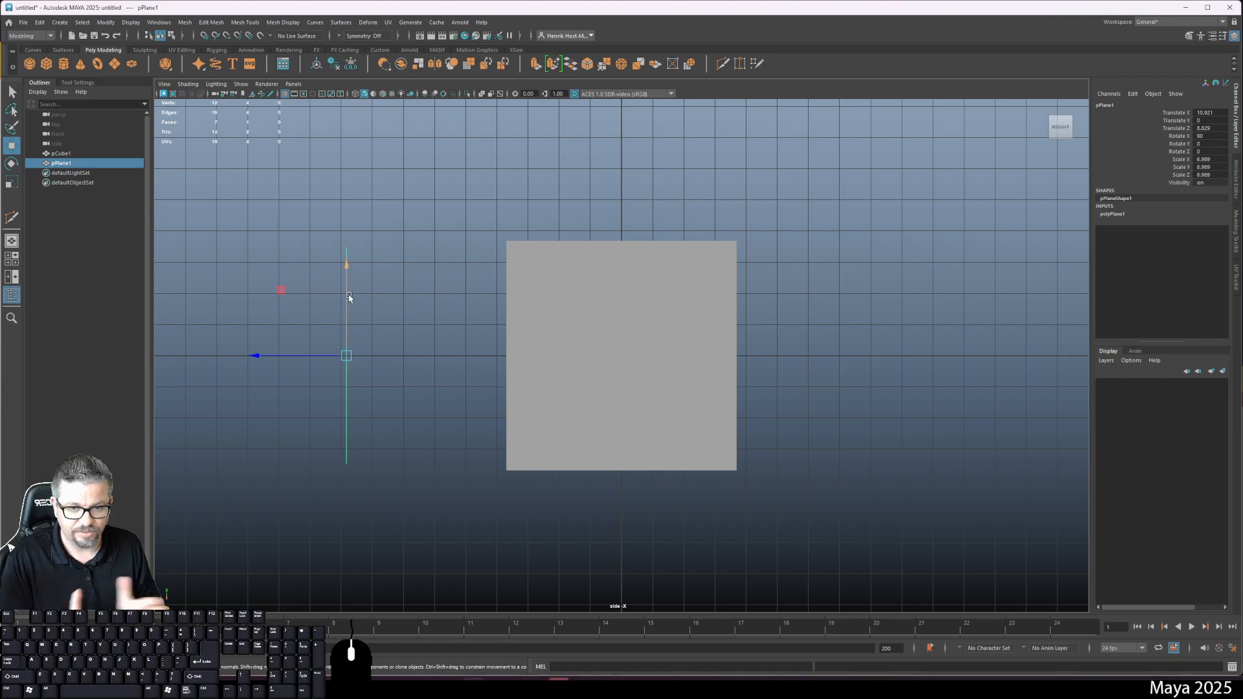
Step: Return to the perspective view and examine the plane's front and back sides and the viewport shading options
key(space)
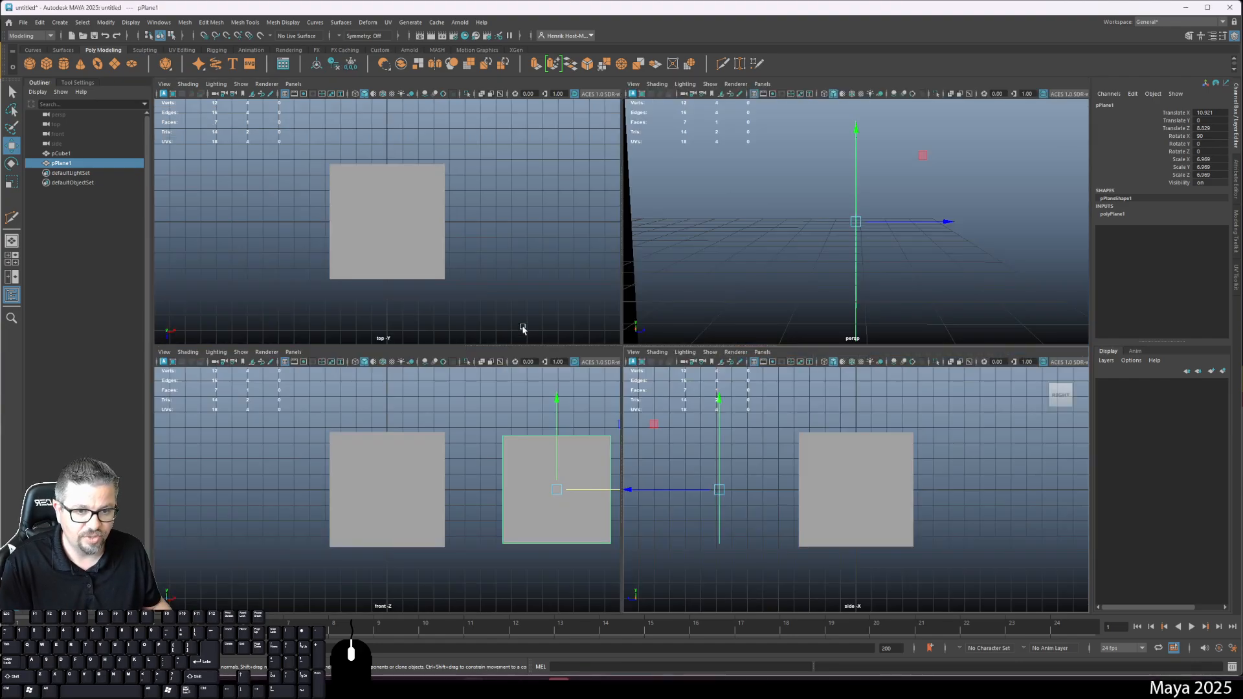
key(space)
alt+drag(729, 260, 397, 305)
mouse_move(512, 313)
alt+mouse_down()
mouse_move(430, 289)
mouse_move(526, 317)
alt+mouse_up()
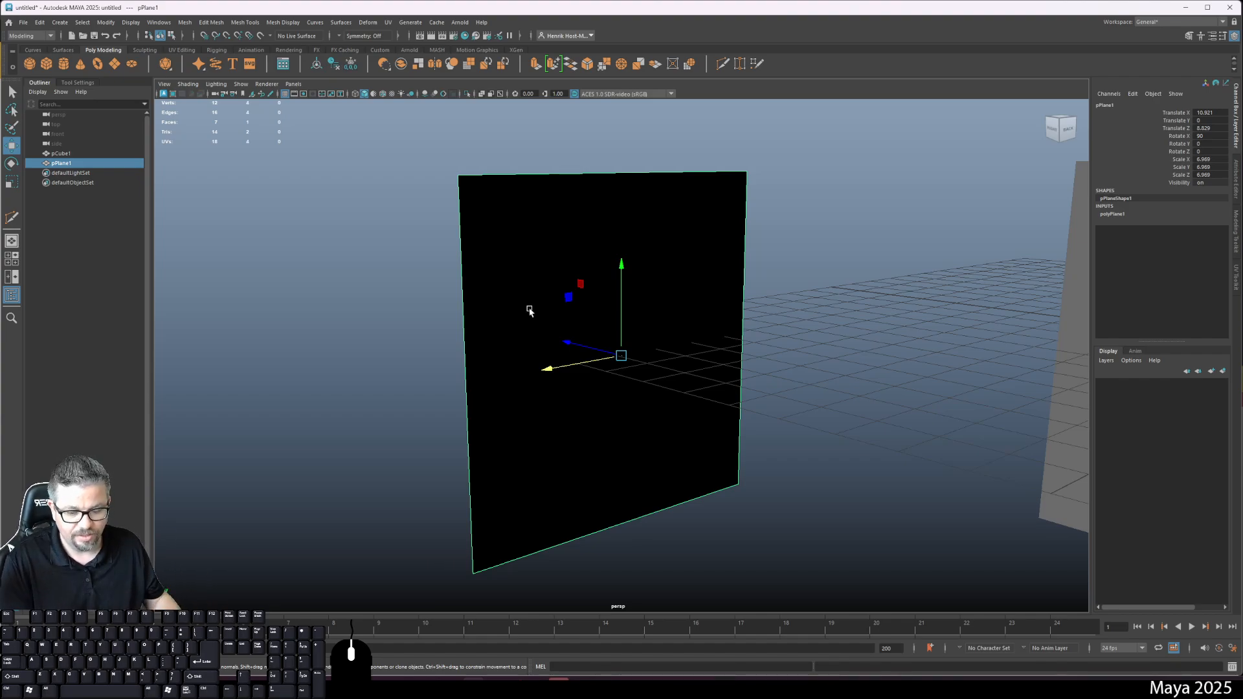
alt+drag(527, 305, 670, 213)
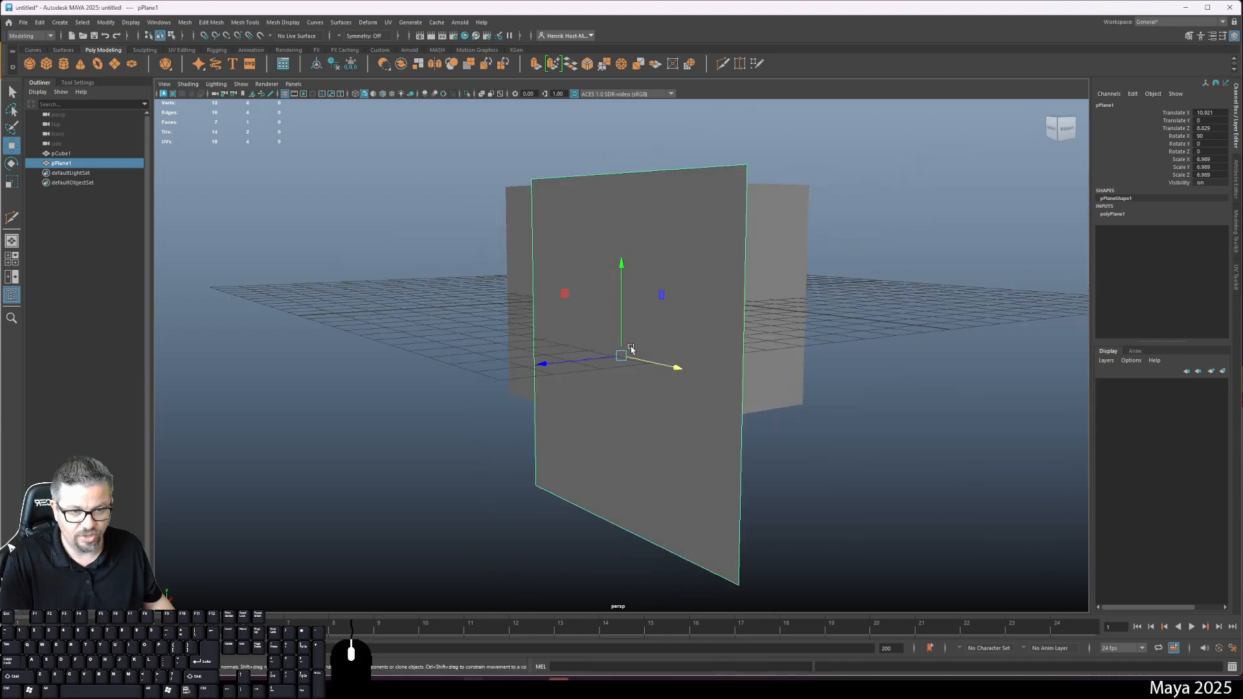
alt+drag(621, 423, 582, 424)
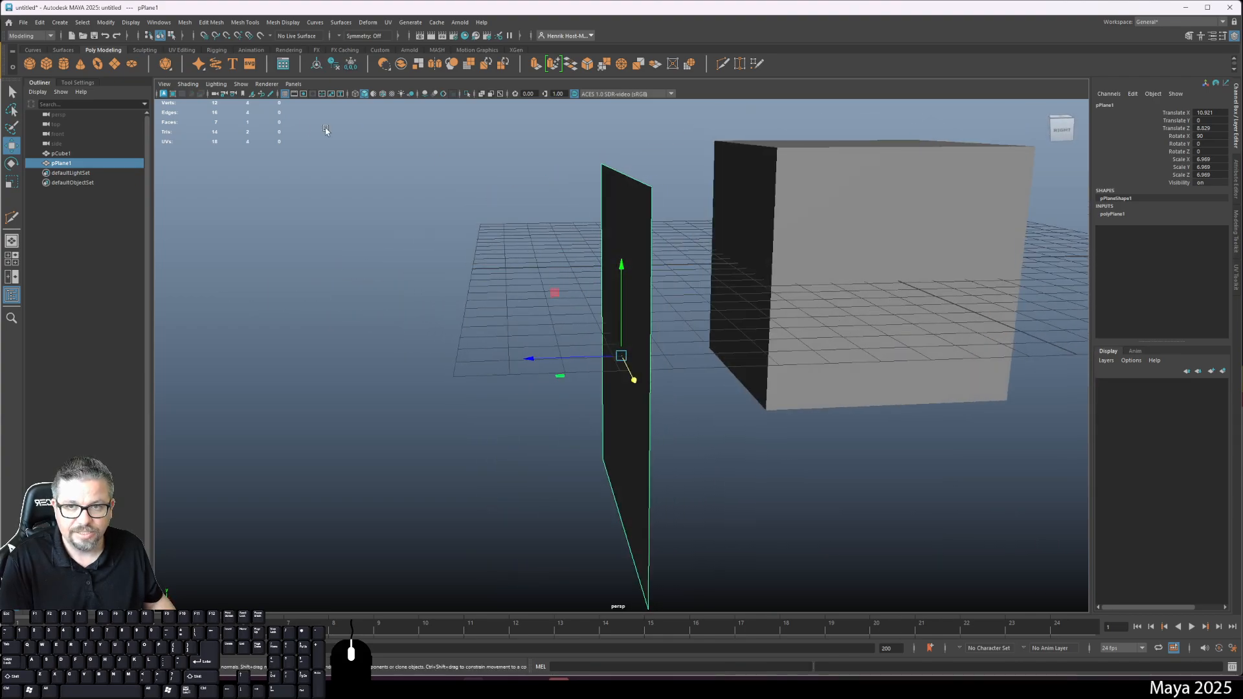
click(189, 85)
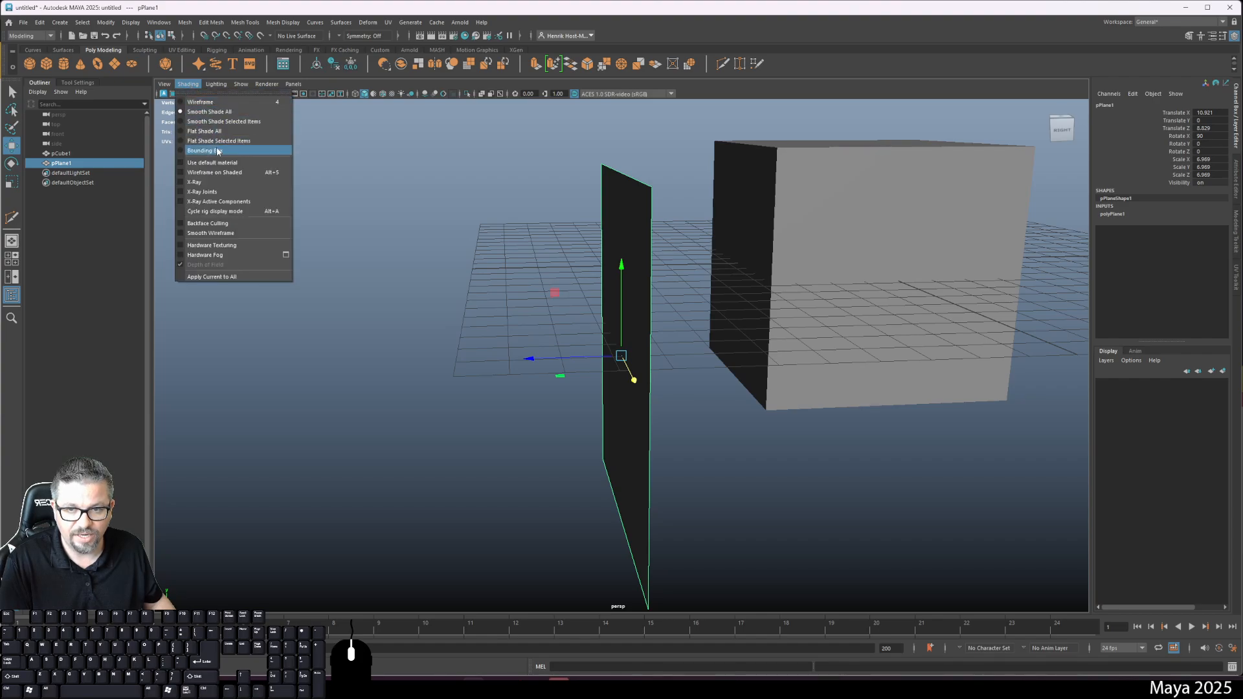
click(186, 84)
alt+drag(495, 327, 368, 298)
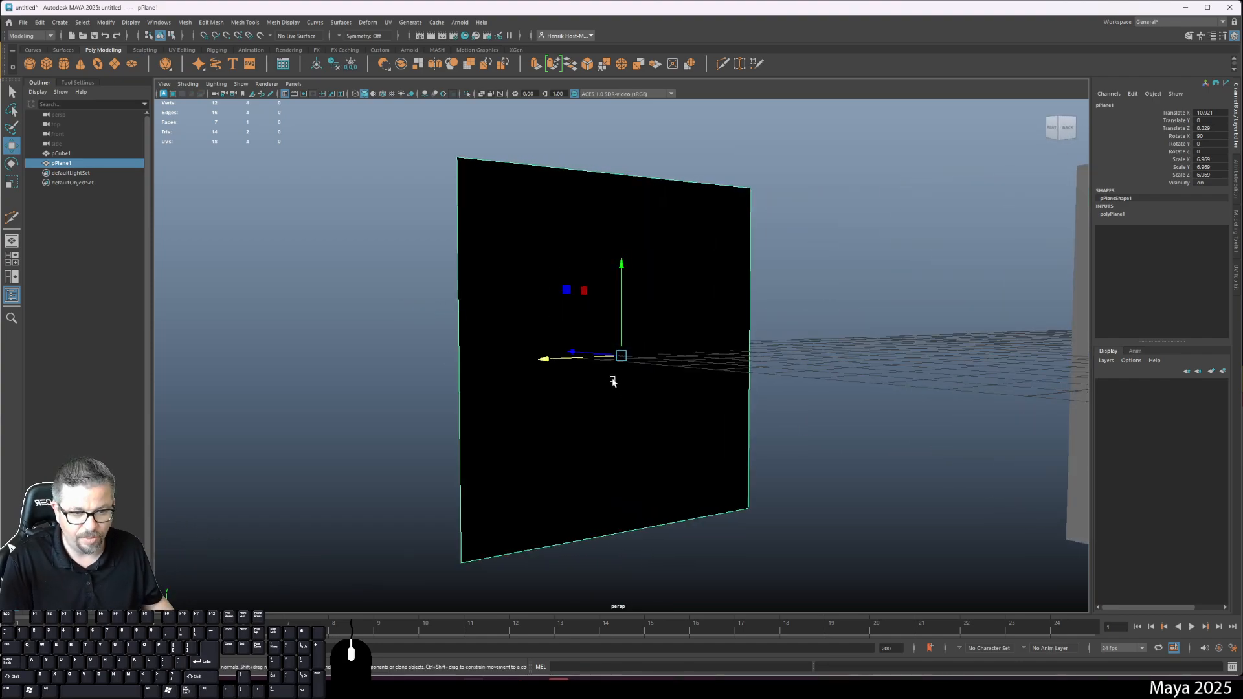
Step: Turn on Backface Culling in the perspective view and check the plane from its front and back, selected and deselected
click(188, 85)
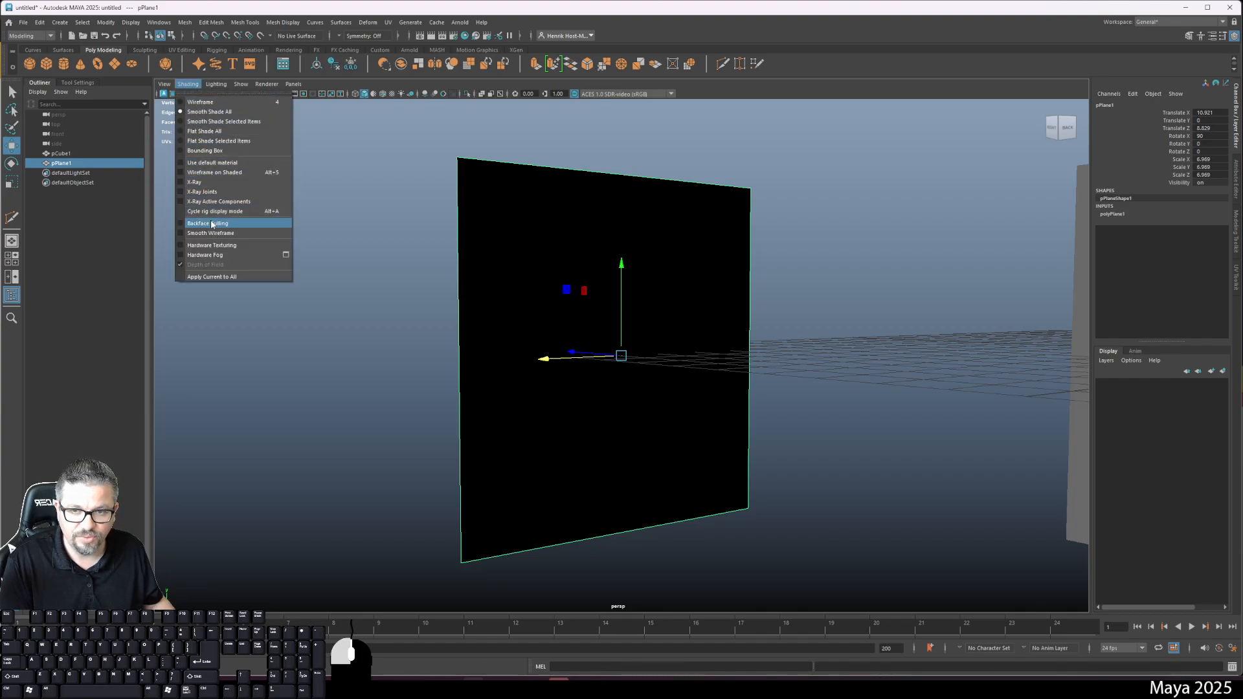
click(259, 224)
mouse_move(458, 306)
alt+mouse_down()
mouse_move(500, 329)
mouse_move(347, 311)
mouse_move(391, 325)
mouse_move(602, 324)
mouse_move(472, 208)
alt+mouse_up()
click(500, 330)
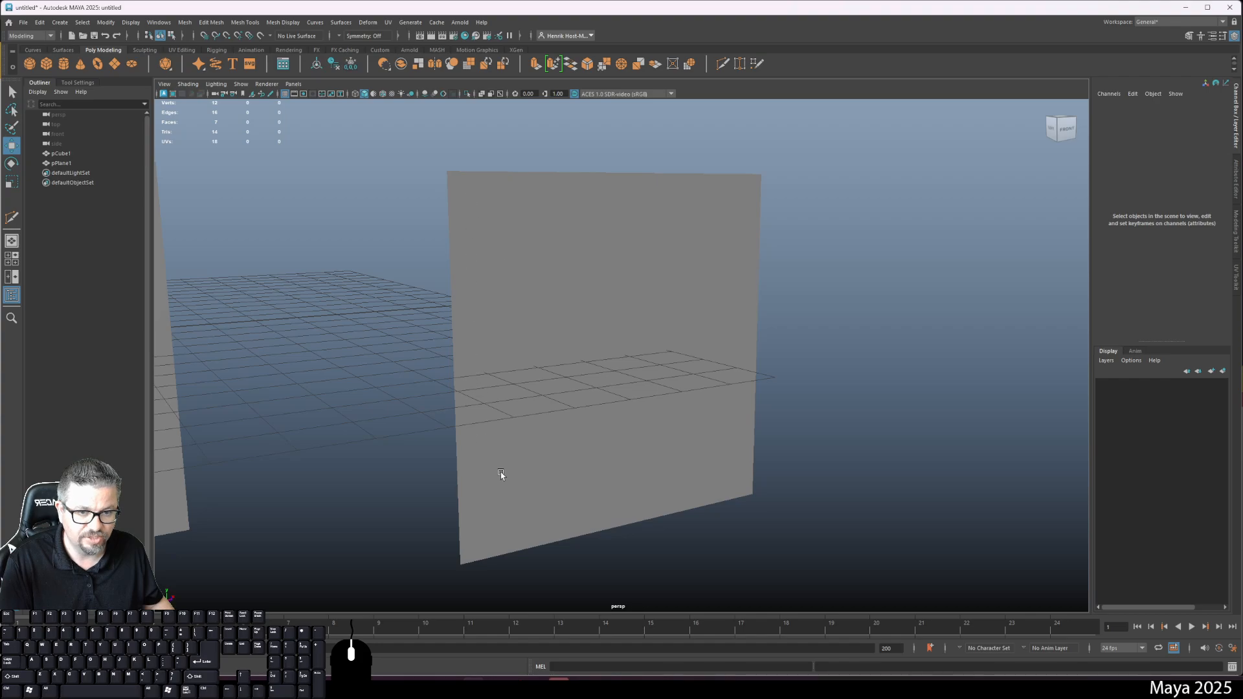
alt+drag(582, 247, 695, 278)
click(660, 281)
click(386, 360)
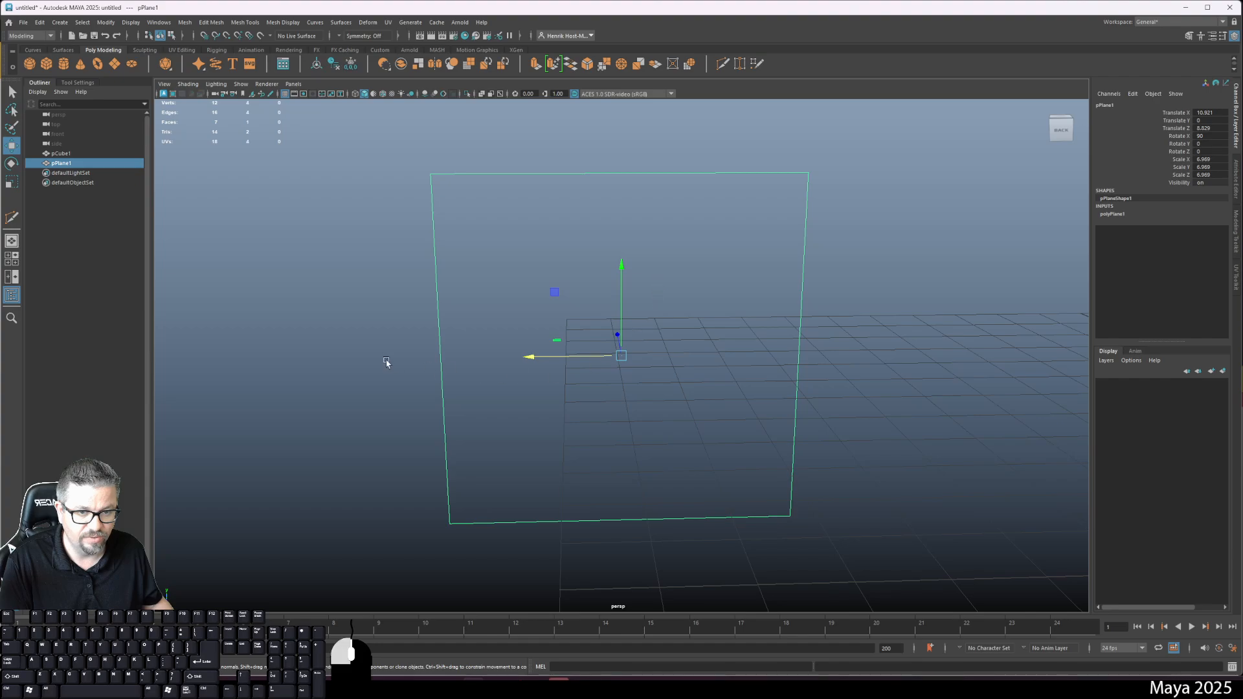
alt+drag(386, 361, 453, 360)
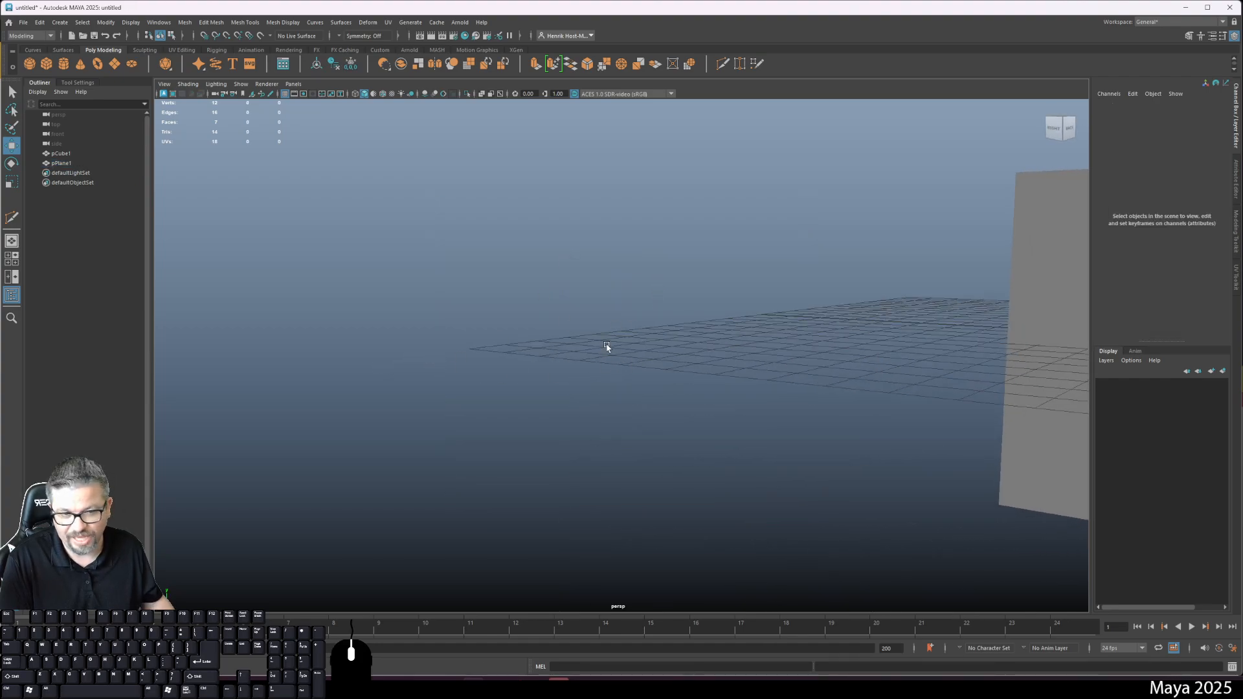
Step: Examine the culled plane from behind with and without selection, and compare it with the cube from the front
click(188, 84)
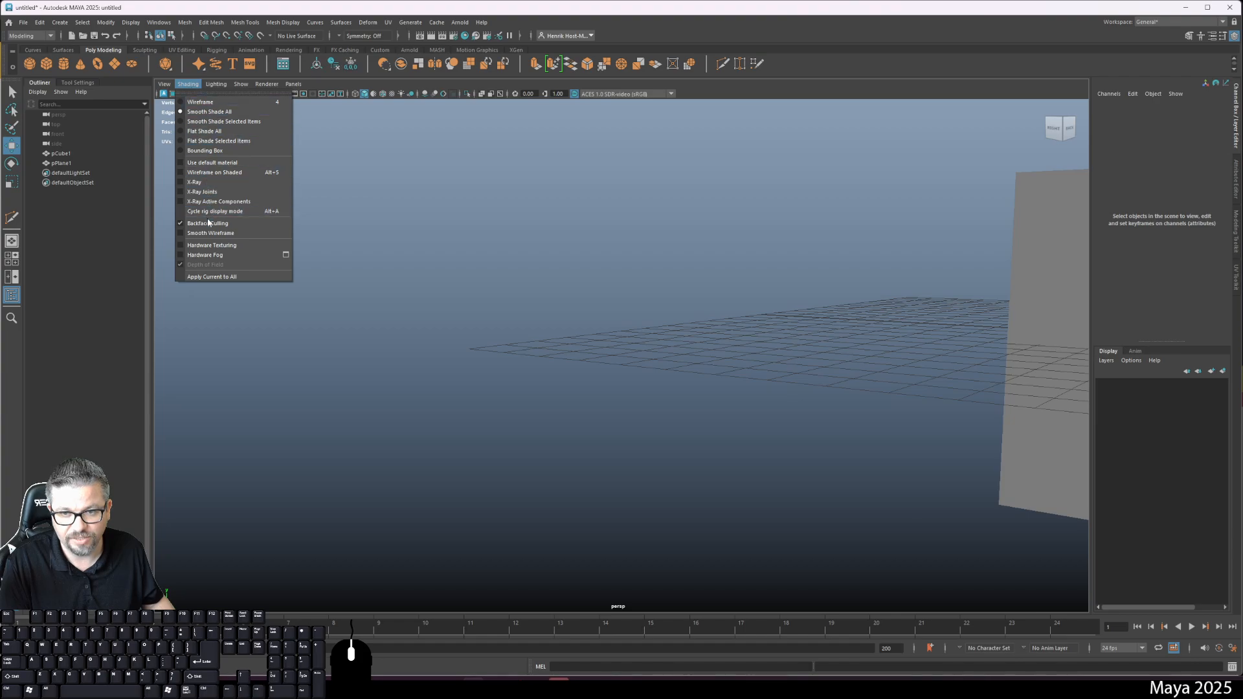
click(352, 352)
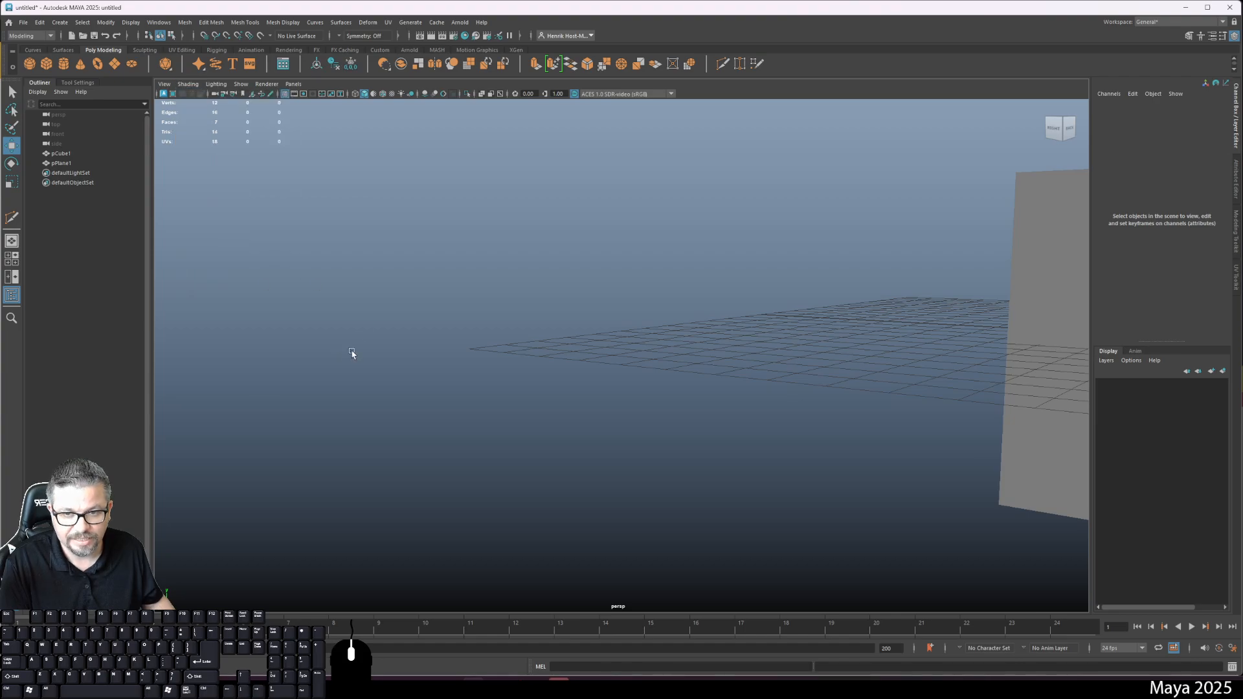
click(605, 285)
click(417, 381)
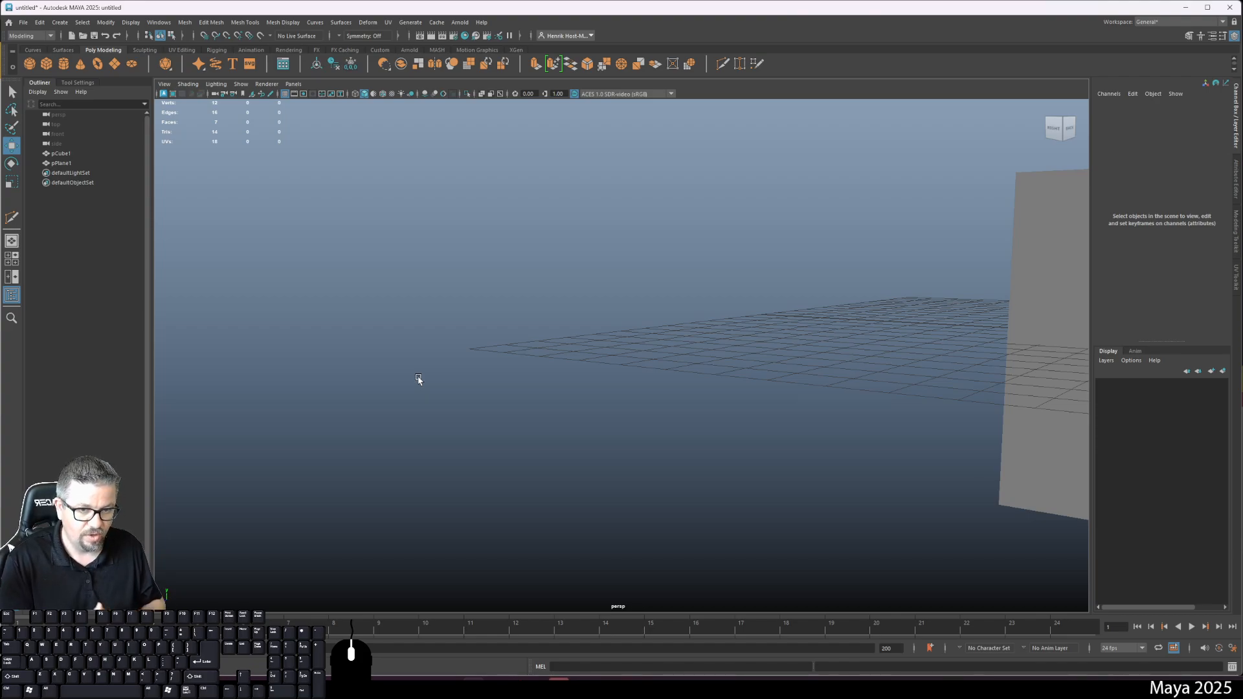
alt+drag(422, 372, 547, 449)
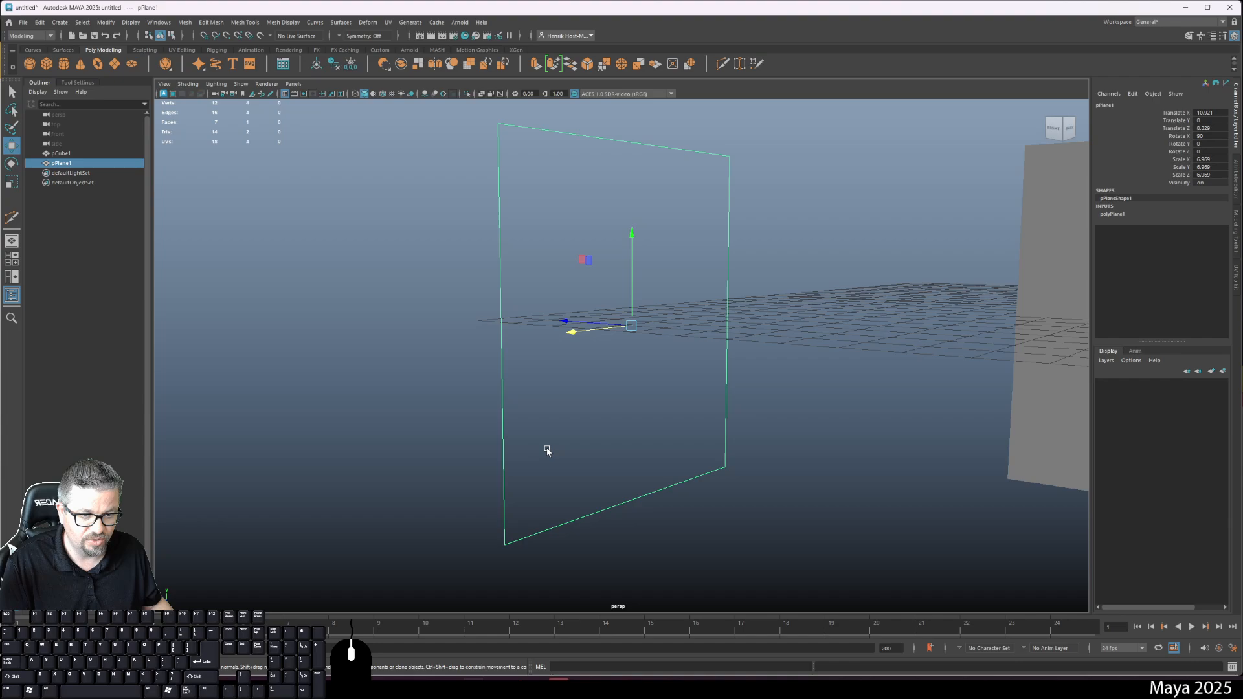
click(438, 365)
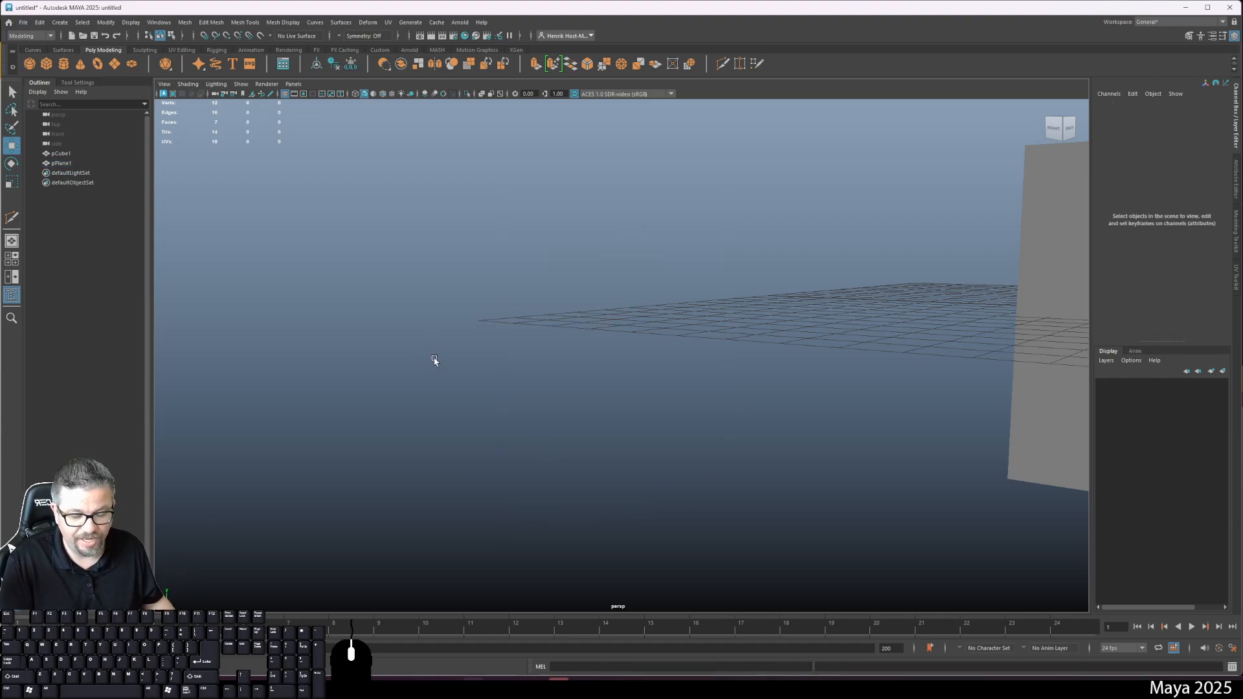
alt+drag(421, 356, 478, 360)
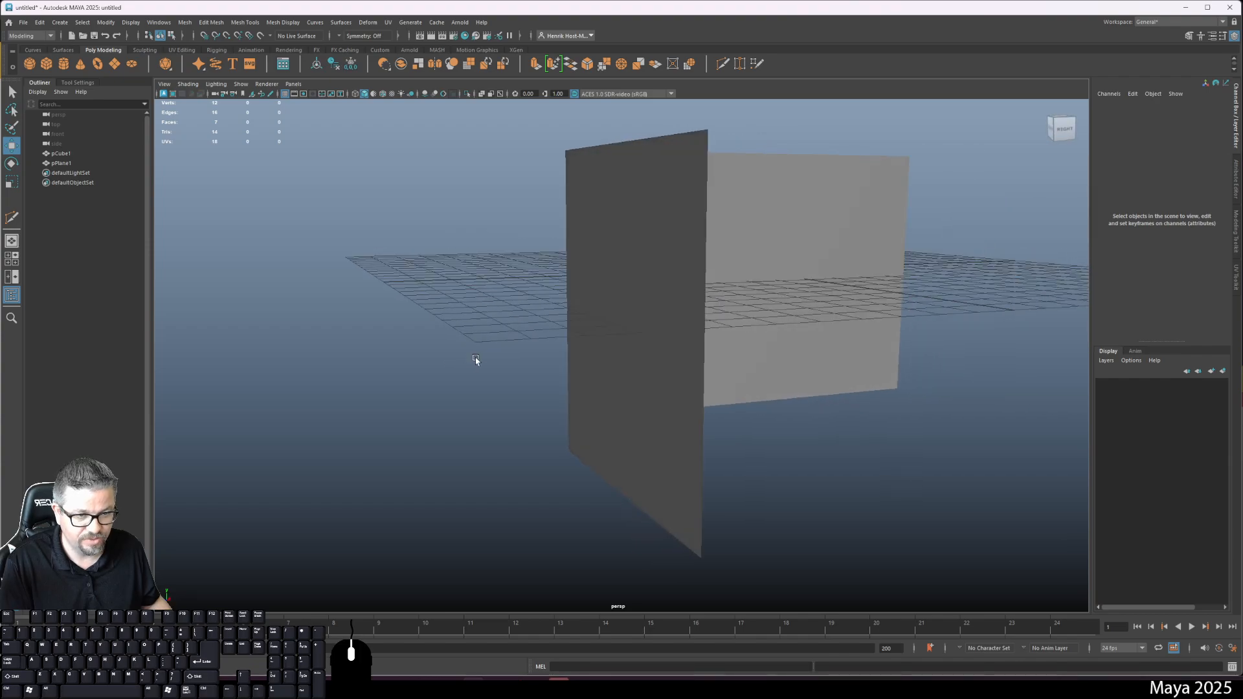
click(755, 274)
alt+drag(542, 451, 584, 479)
click(729, 383)
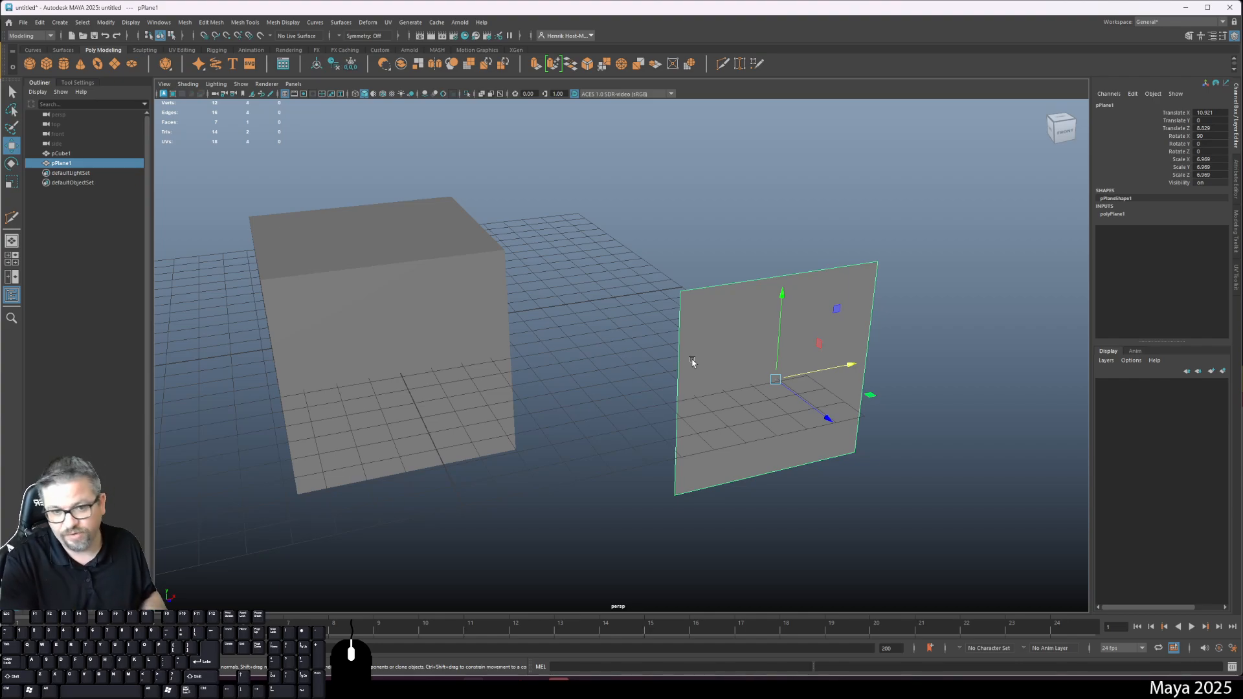
Step: Compare the cube and the plane by selecting each, and scale the cube along its Z axis to 8.62
click(479, 338)
click(706, 366)
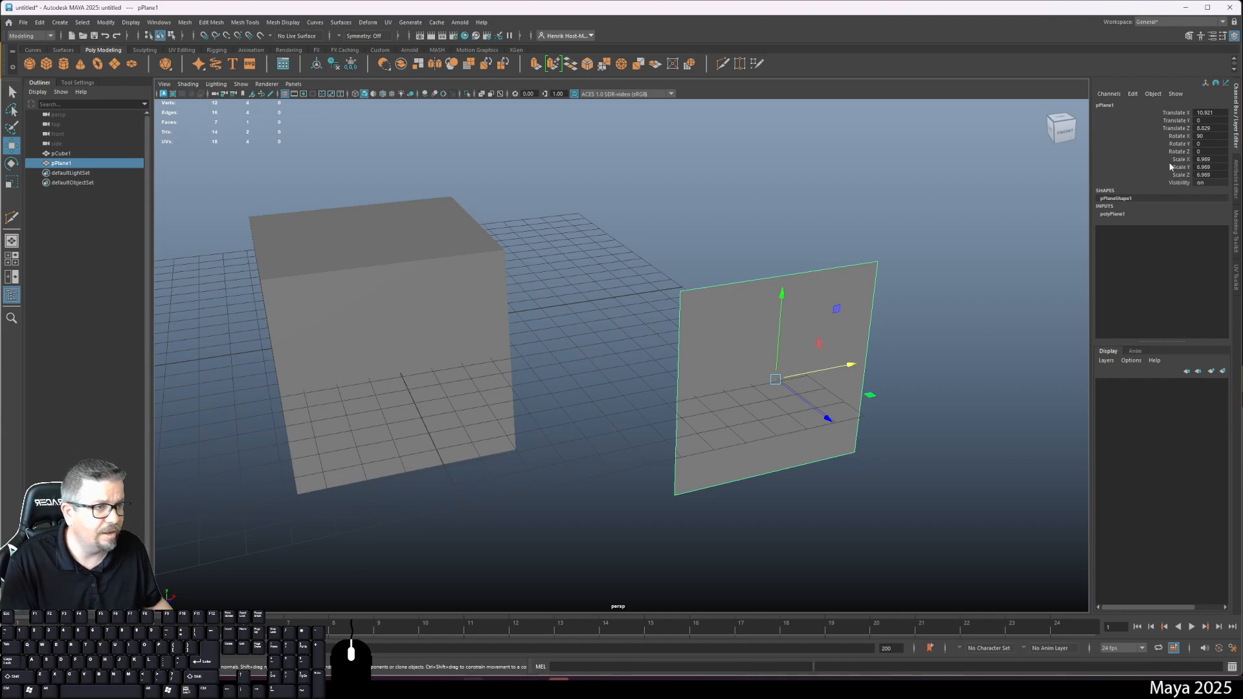
click(421, 319)
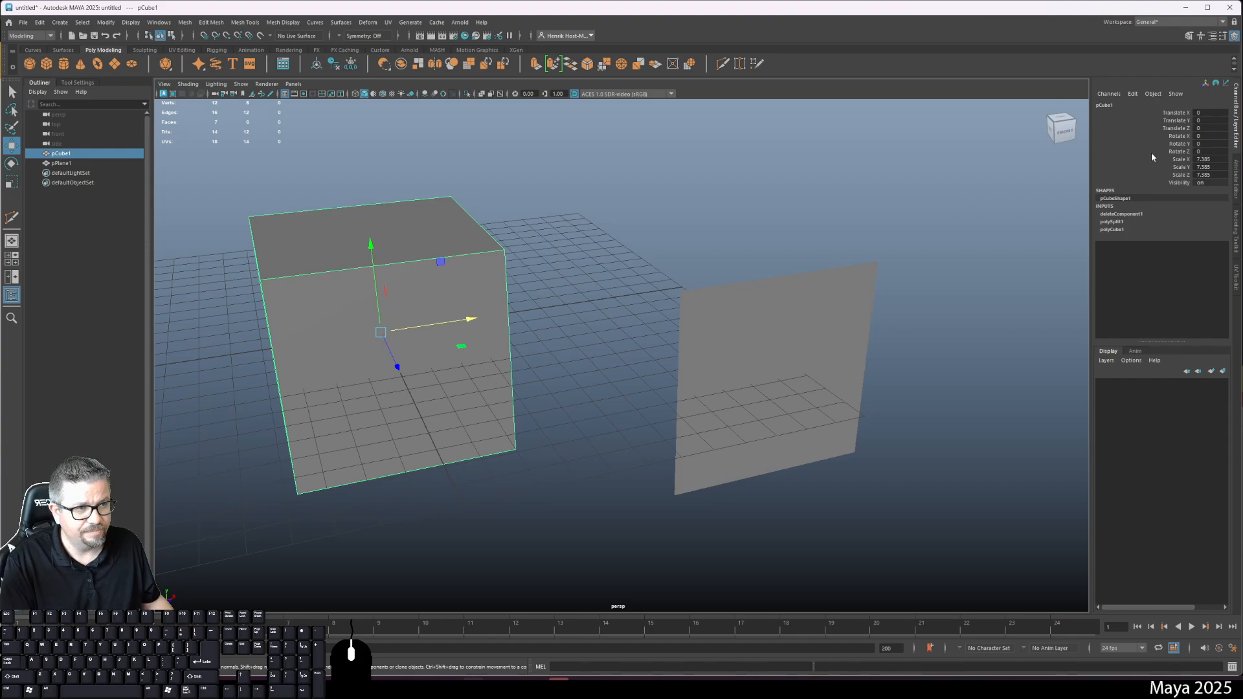
alt+drag(528, 324, 641, 316)
mouse_move(494, 401)
mouse_down()
mouse_move(721, 444)
mouse_move(506, 415)
mouse_up()
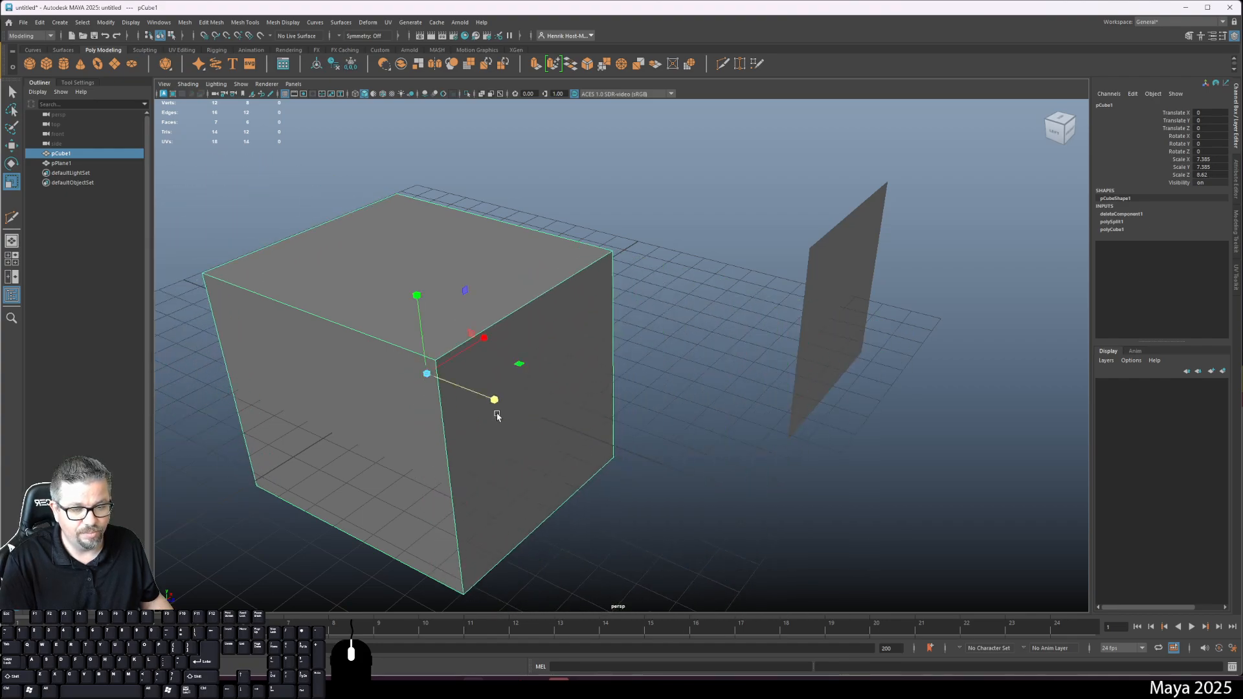
Step: Try scaling the cube along its X axis, undo it, and try scaling it along its Y axis
drag(497, 327, 599, 357)
key(ctrl+z)
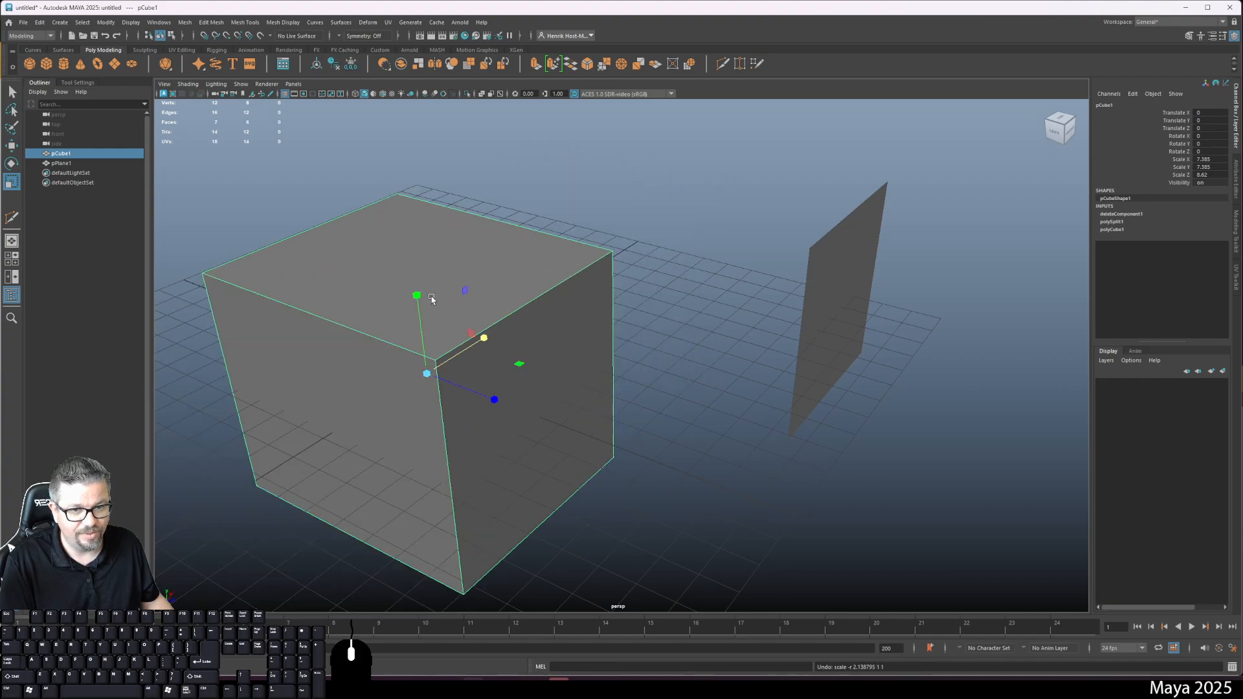
drag(417, 295, 439, 255)
Step: Try to scale the plane along its thickness axis, check it from several angles, and undo the scaling
click(852, 301)
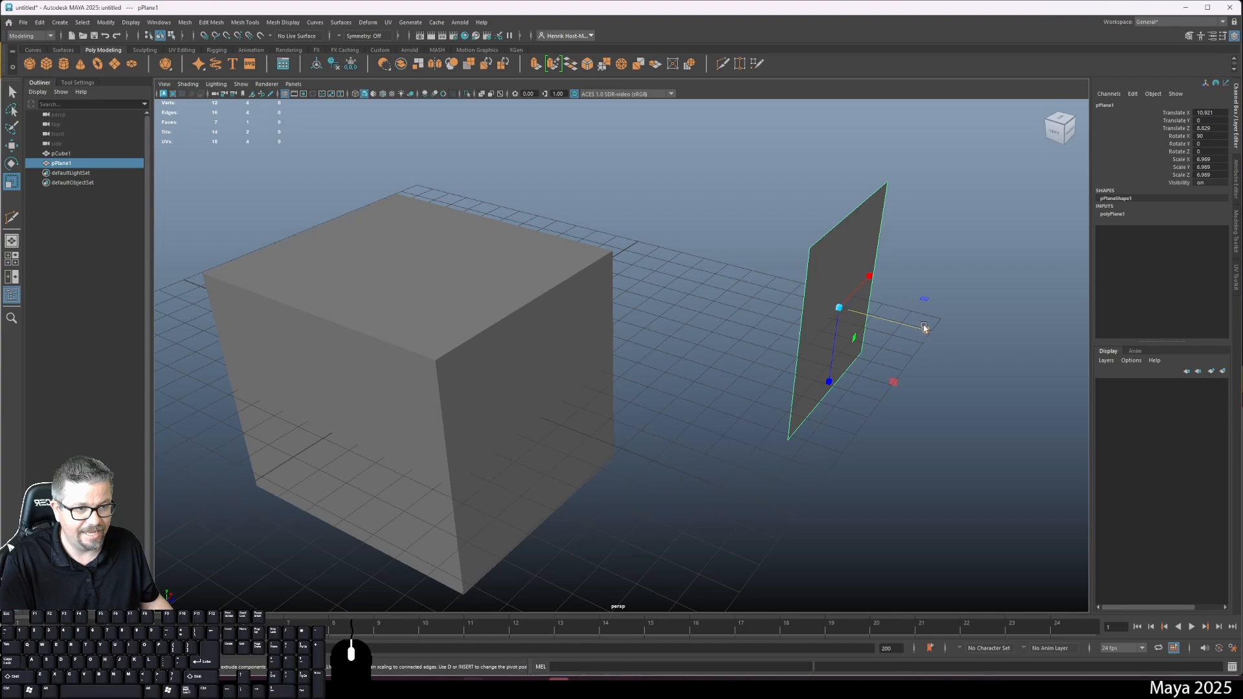
drag(925, 329, 853, 331)
click(511, 424)
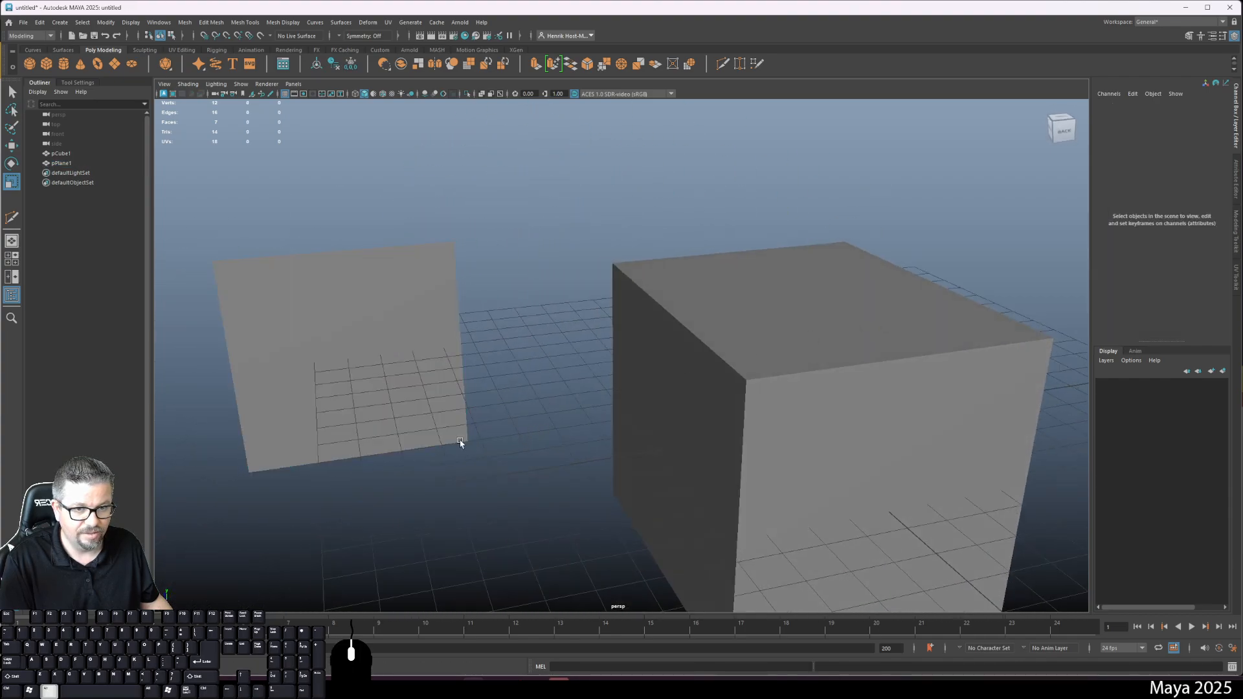
alt+drag(453, 445, 324, 465)
key(ctrl+z)
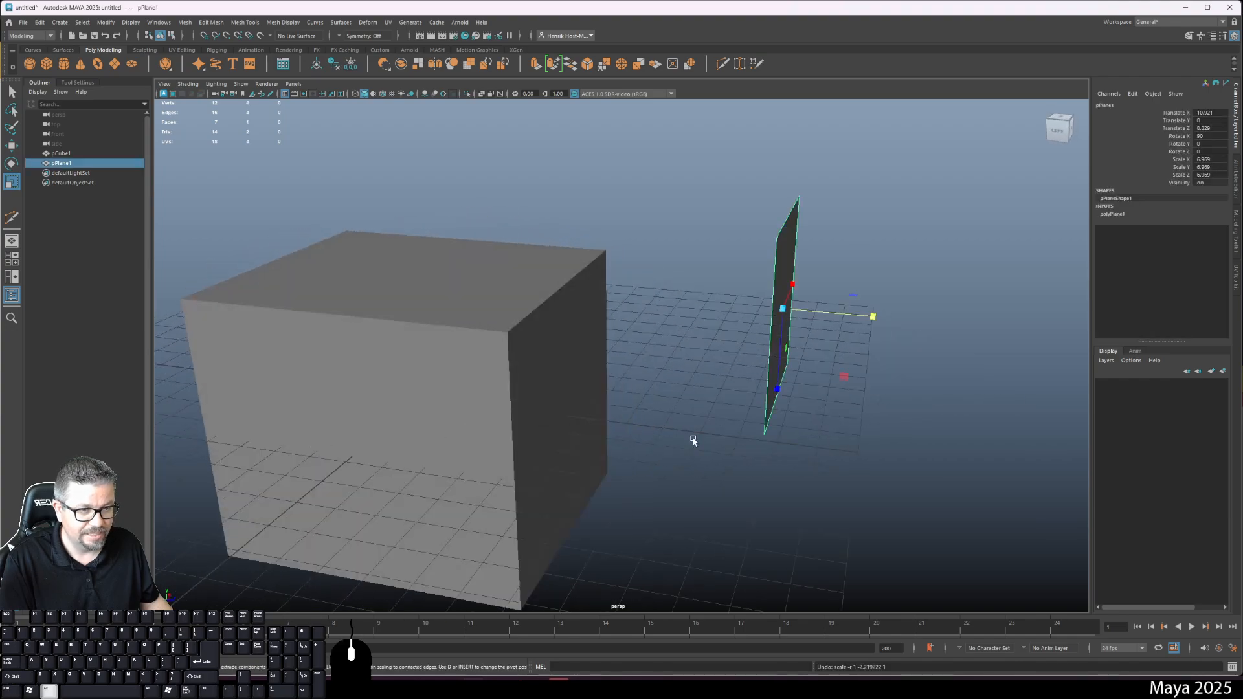
alt+drag(763, 450, 685, 435)
click(655, 440)
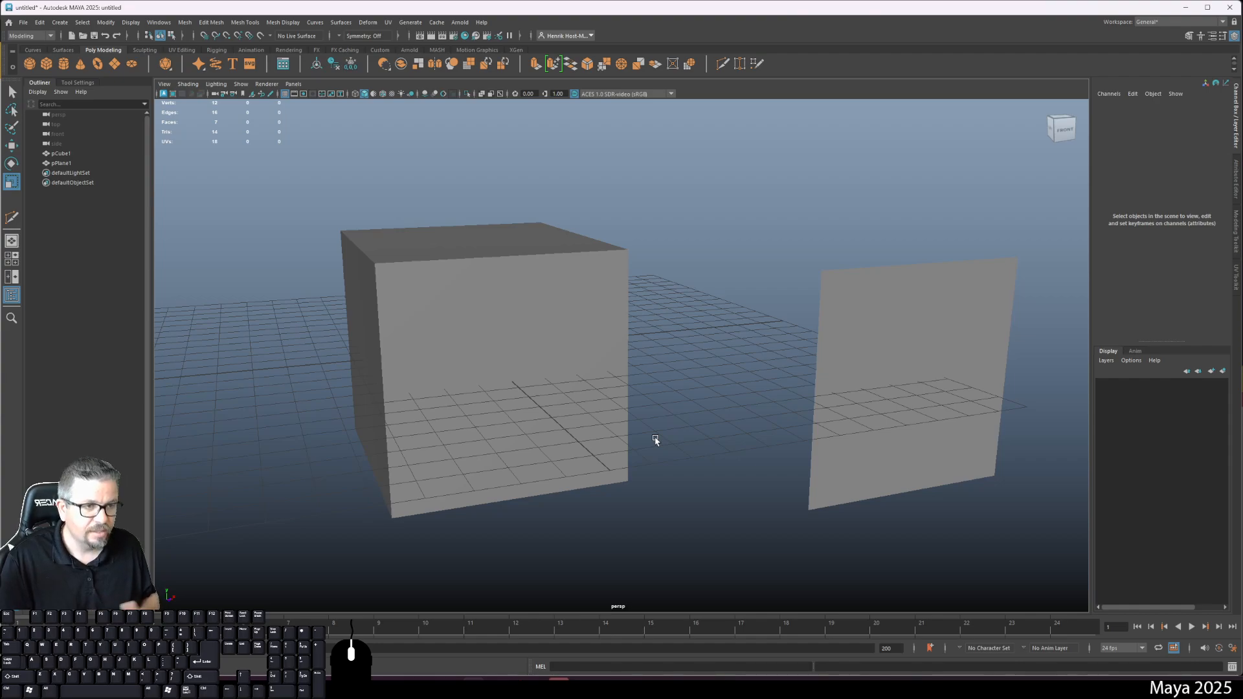
Step: Move the plane's upper-right corner vertex outward and out of the flat surface, using vertex selection and the Move tool
click(829, 360)
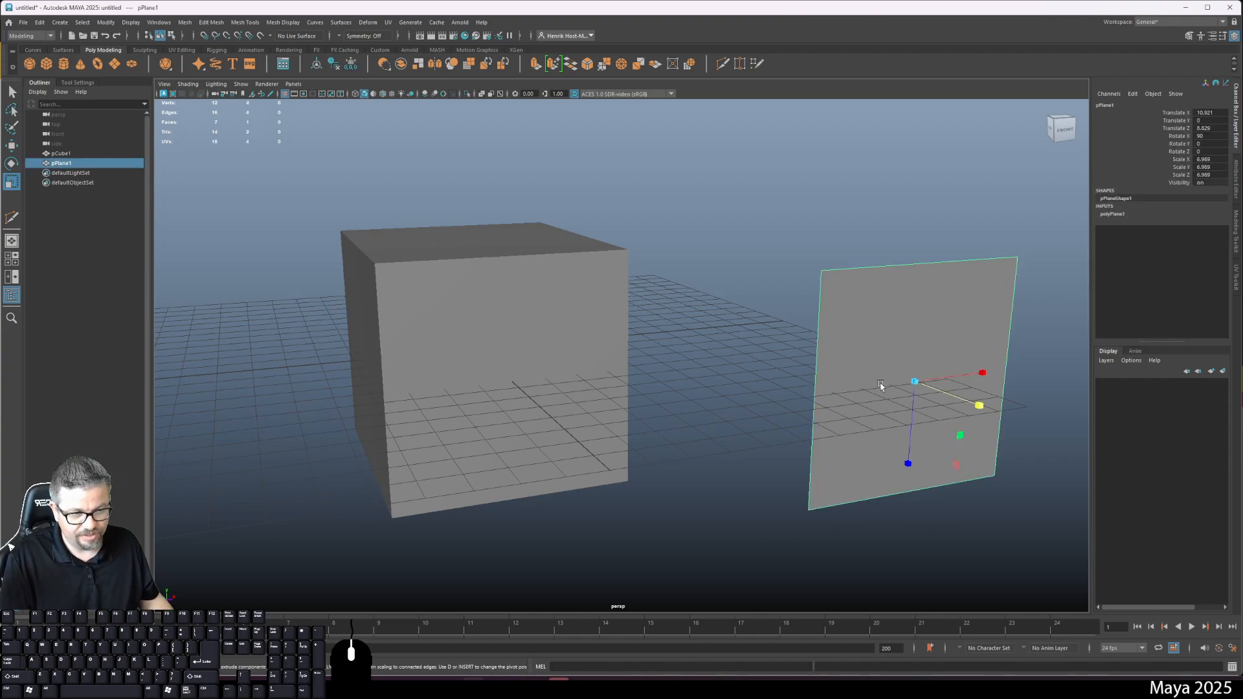
alt+middle_drag(674, 437, 638, 482)
alt+right_drag(638, 483, 622, 436)
alt+middle_drag(621, 435, 627, 406)
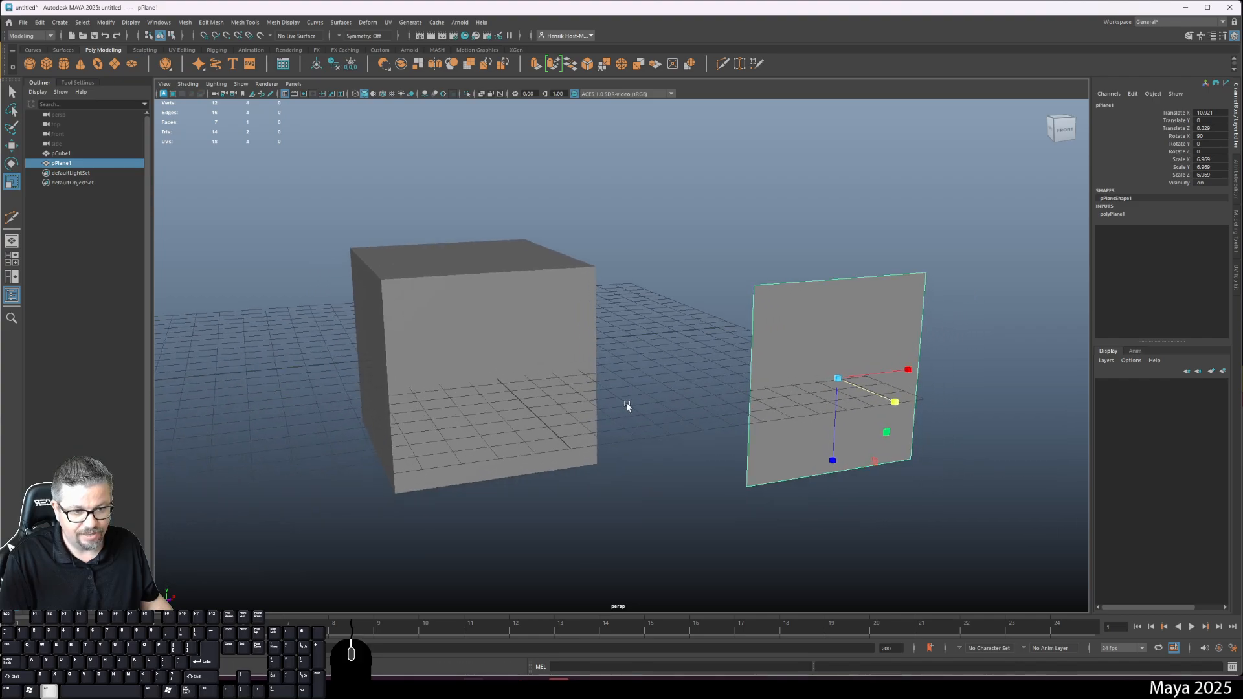
alt+right_drag(627, 406, 638, 462)
right_click(804, 292)
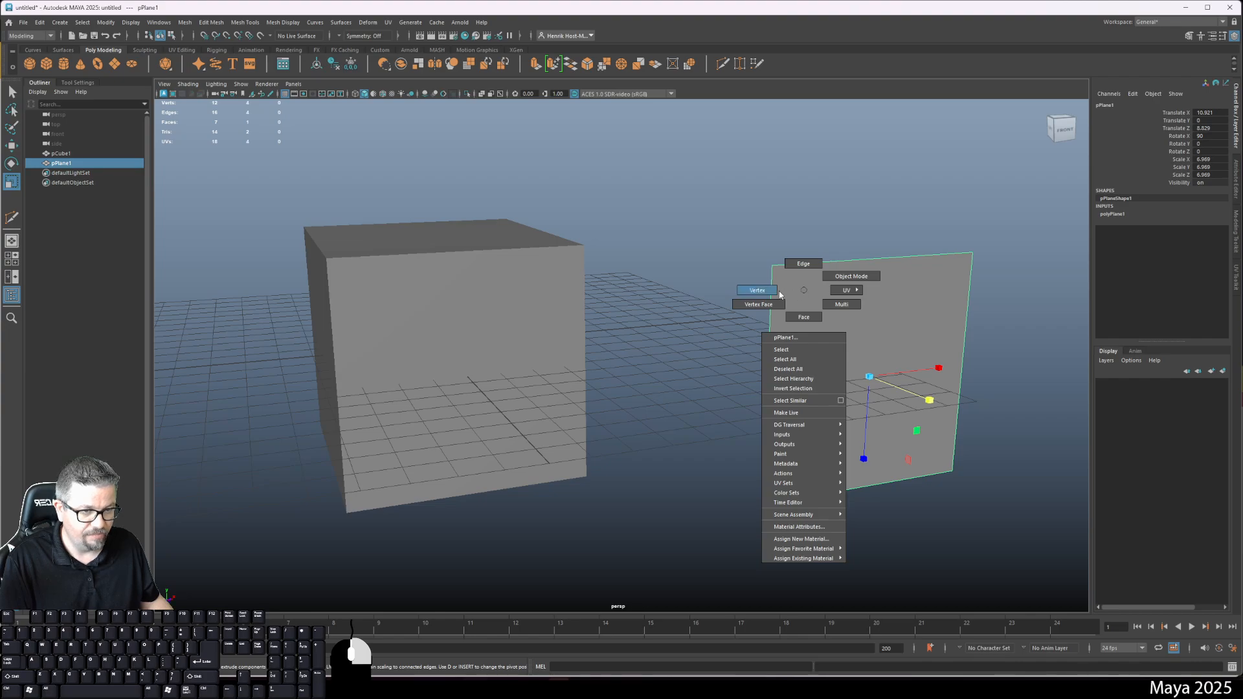
click(787, 292)
click(972, 254)
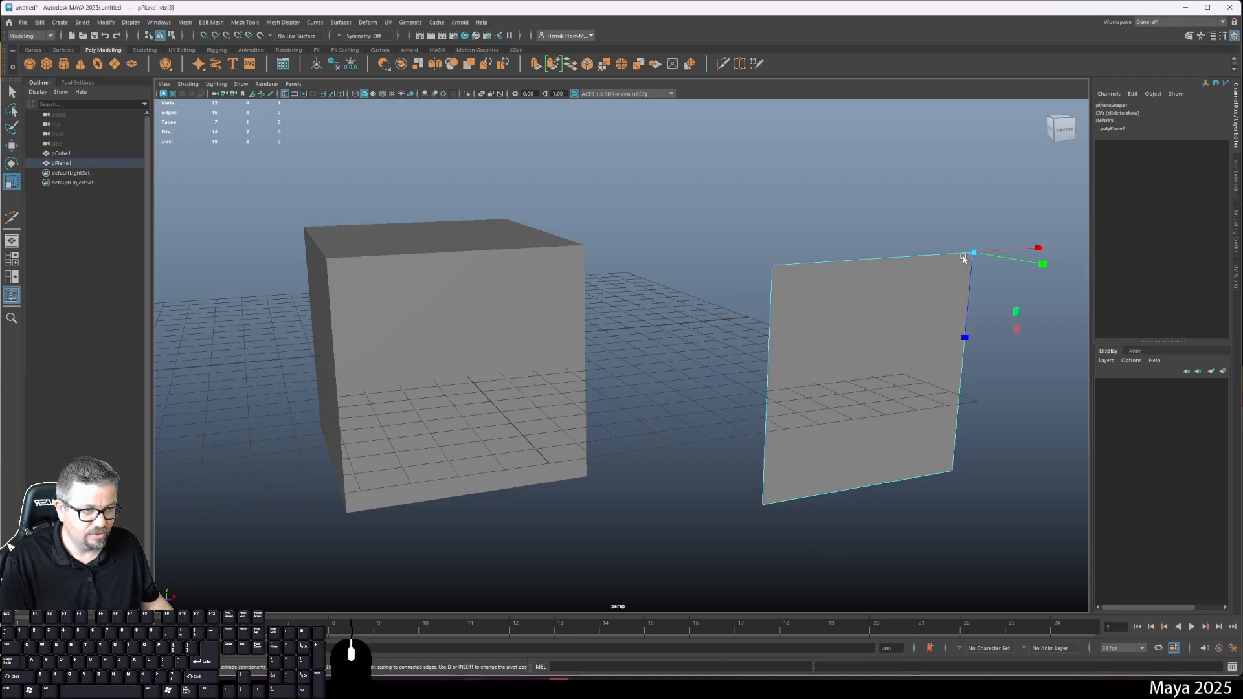
alt+drag(762, 438, 650, 434)
key(w)
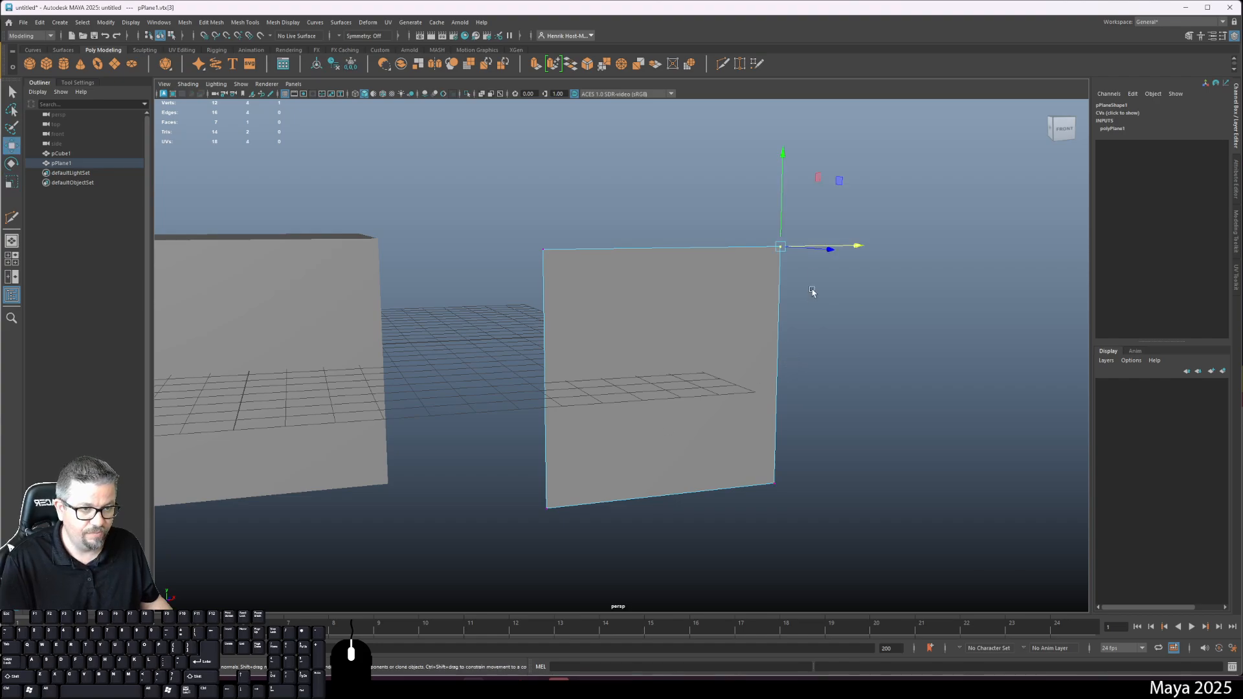
drag(827, 252, 765, 395)
click(896, 366)
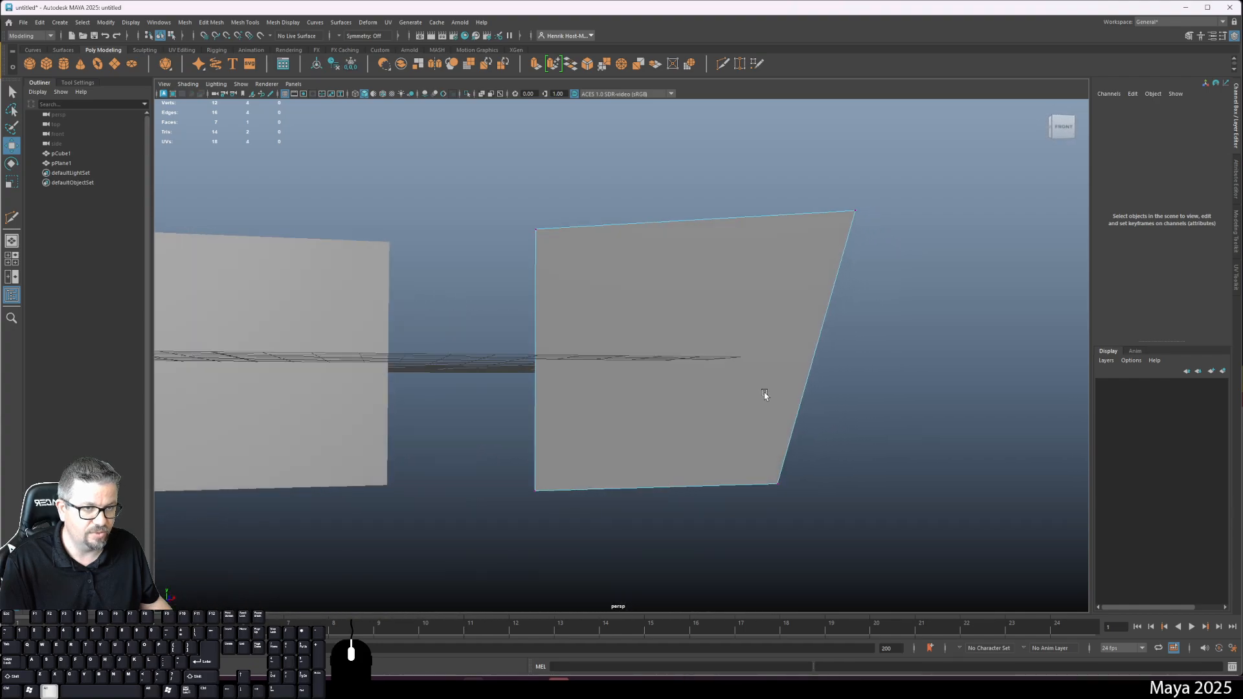
Step: Cut a diagonal edge across the plane from its upper-left corner to its lower-right corner with Multi-Cut
click(722, 63)
click(535, 230)
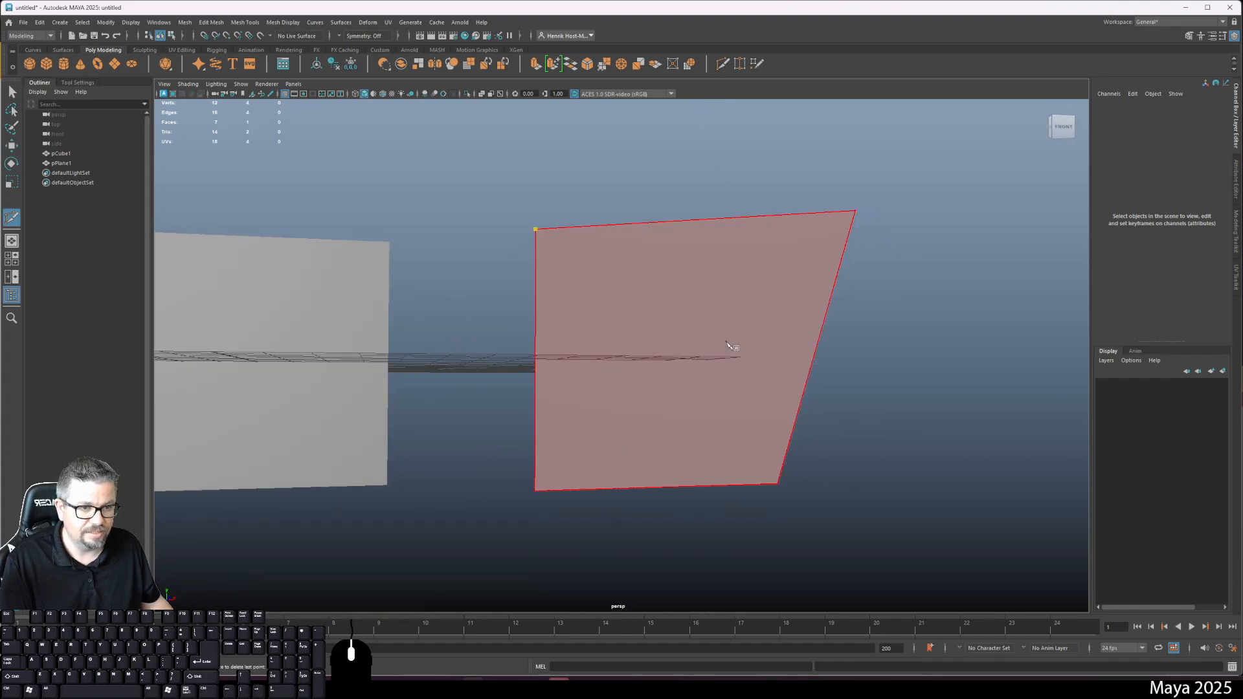
drag(802, 380, 649, 415)
key(Return)
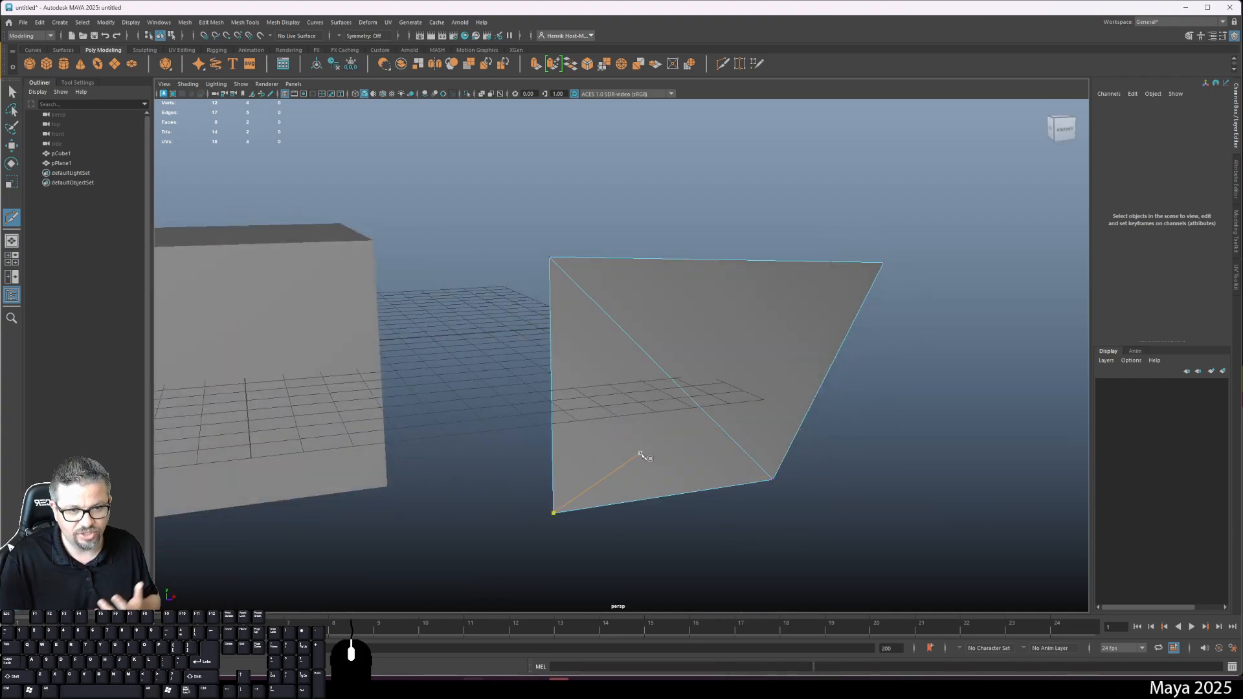
alt+drag(641, 455, 764, 437)
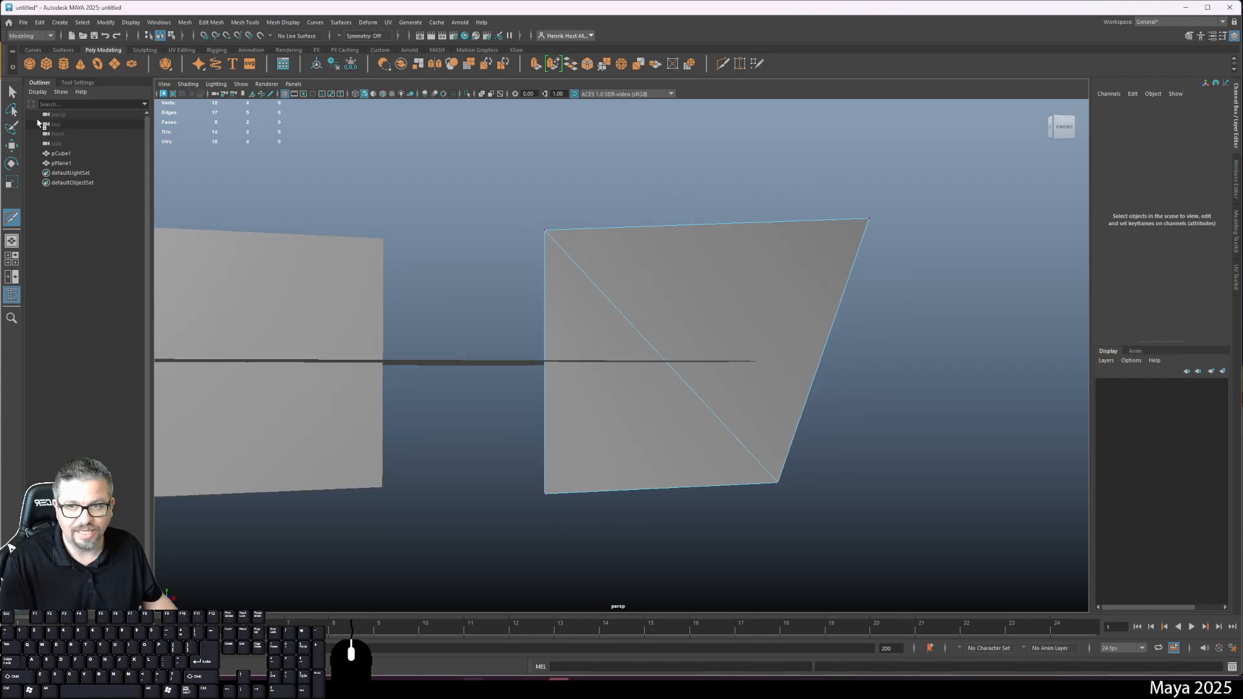
Step: Leave the cutting tool and undo the plane's diagonal cut and the corner vertex move
click(11, 92)
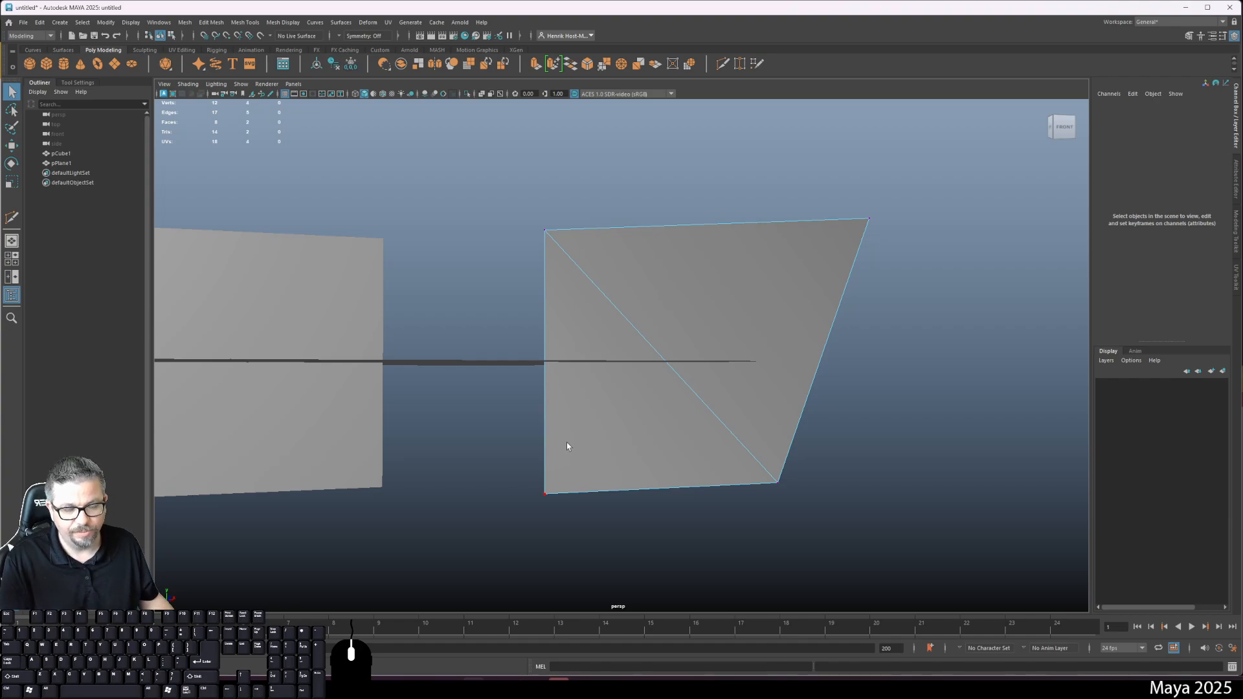
alt+middle_drag(553, 449, 594, 486)
alt+right_drag(594, 487, 569, 455)
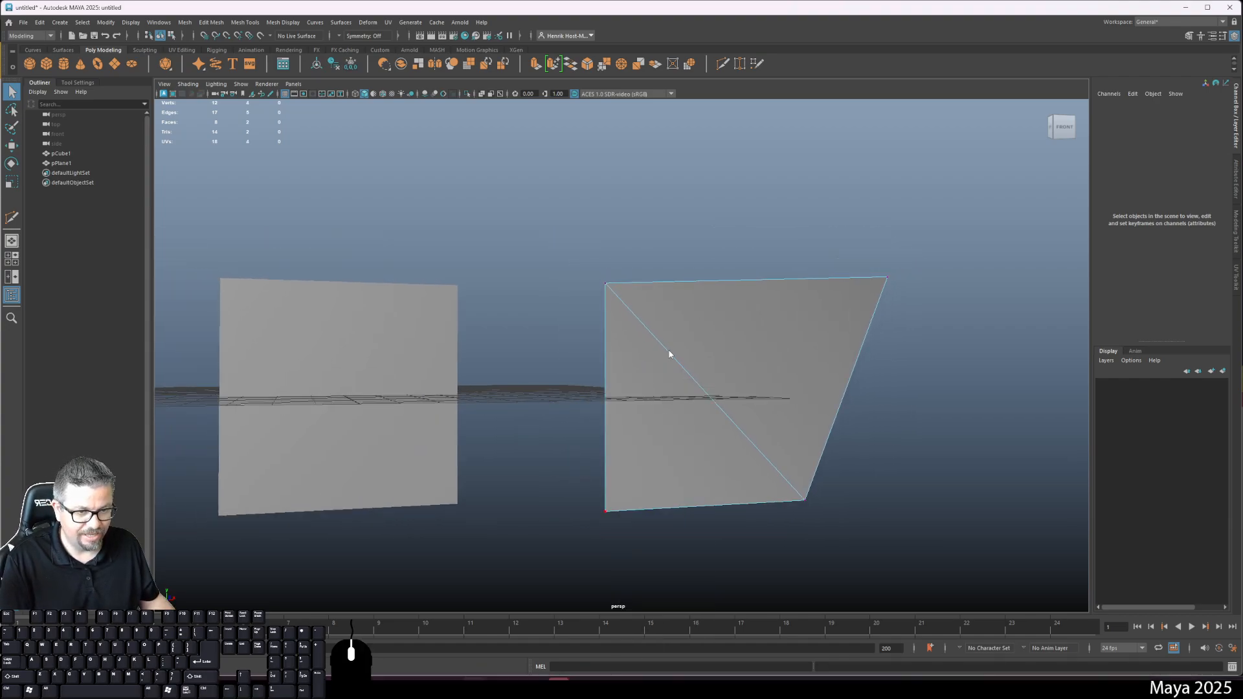
click(671, 395)
key(ctrl+z)
key(ctrl+z)
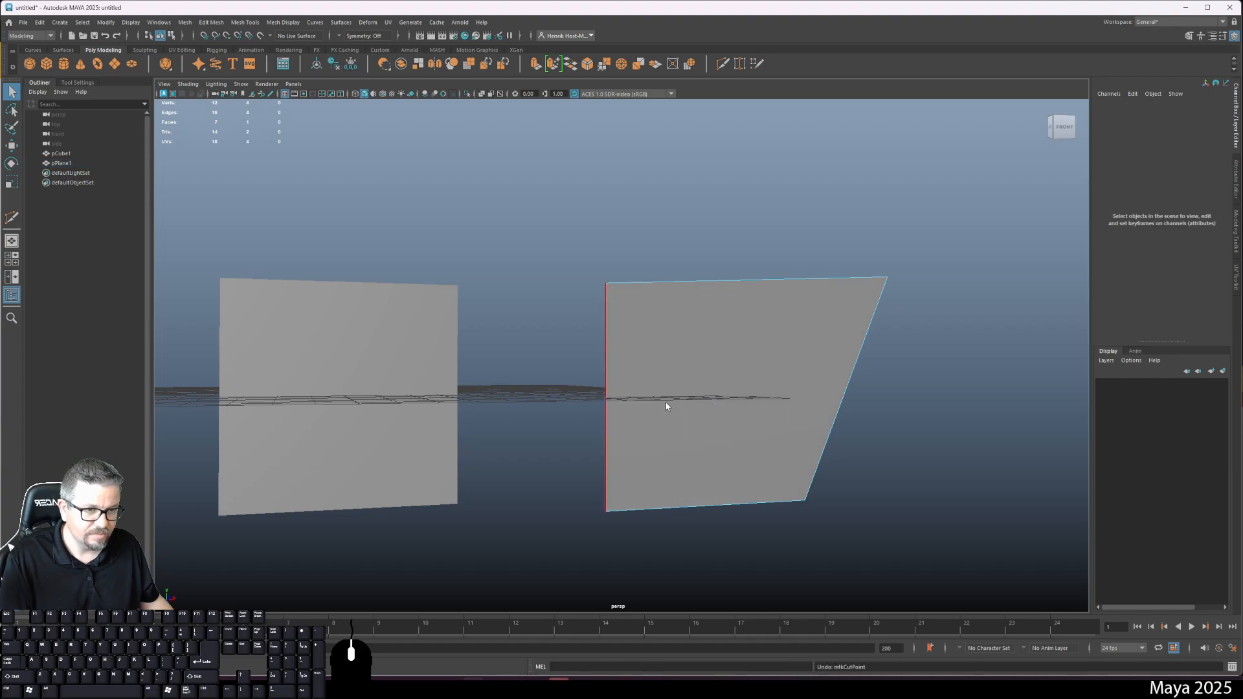
key(ctrl+z)
key(ctrl+z)
Step: Delete the cube's front face using face selection
alt+drag(658, 411, 562, 482)
right_drag(522, 398, 569, 384)
alt+middle_drag(615, 496, 586, 407)
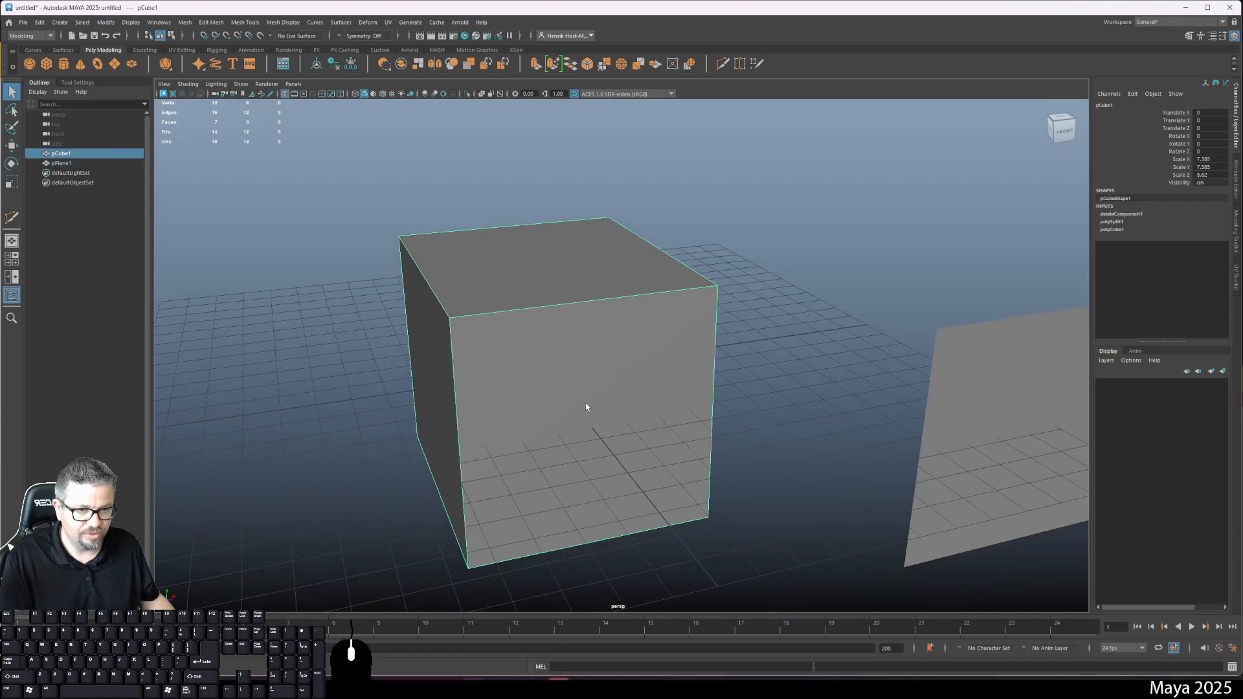
right_drag(586, 406, 585, 424)
click(595, 448)
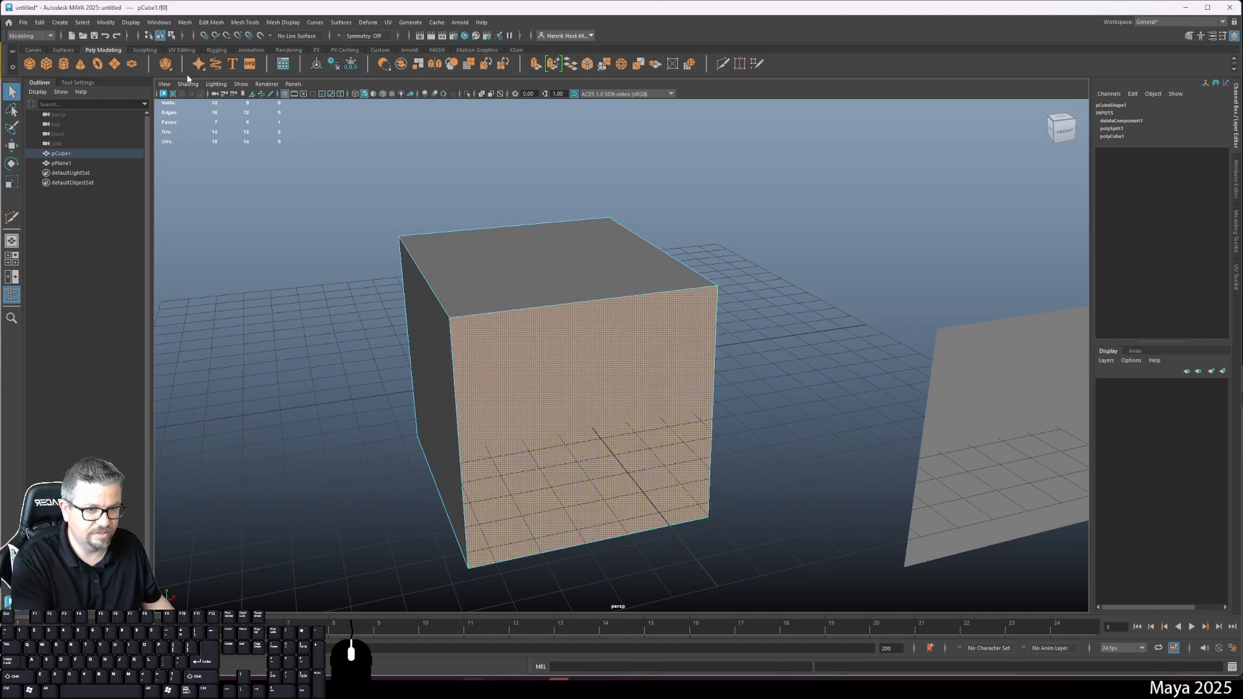
key(Delete)
Step: Return the cube to object mode, deselect it, and look through its open front with the back faces culled
click(443, 254)
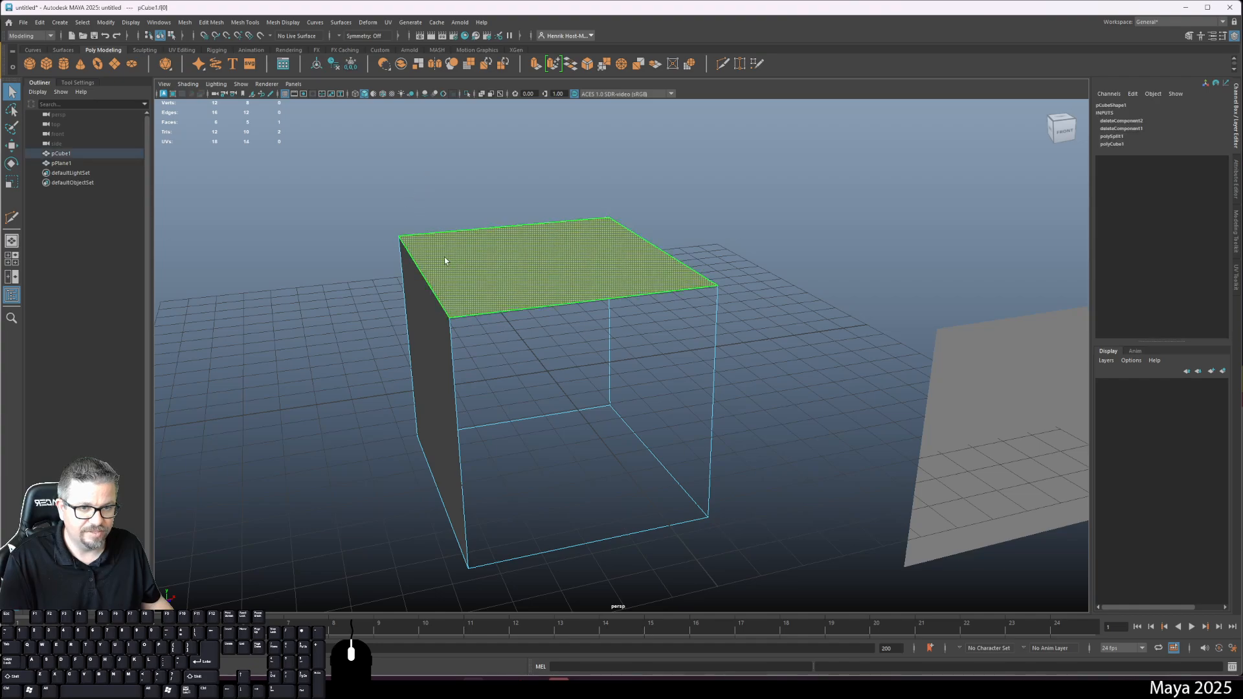
right_drag(468, 257, 526, 239)
click(737, 269)
mouse_move(737, 277)
alt+mouse_down()
mouse_move(705, 258)
mouse_move(765, 271)
mouse_move(756, 311)
mouse_move(660, 304)
mouse_move(397, 222)
mouse_move(347, 222)
mouse_move(311, 274)
mouse_move(245, 268)
mouse_move(274, 264)
alt+mouse_up()
Step: Turn off Backface Culling in the perspective view and look into the open cube
click(188, 83)
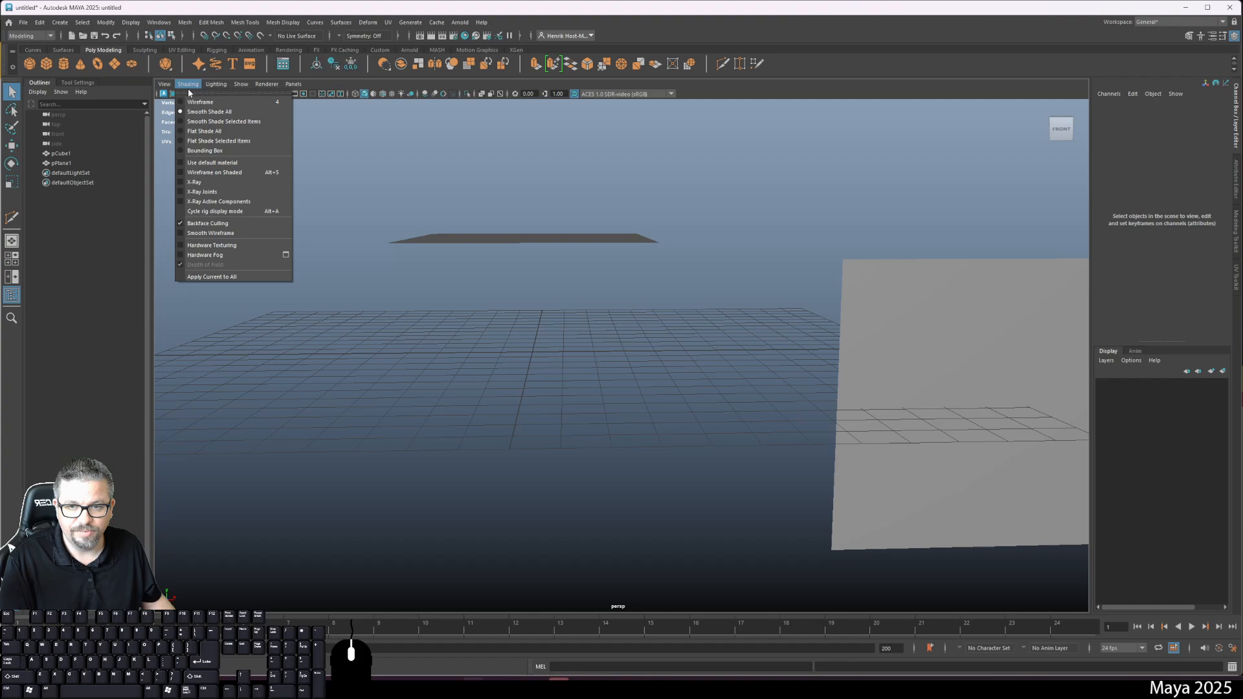
click(216, 228)
alt+drag(218, 235, 419, 299)
Step: Select the plane in object mode and view it beside the open cube
right_drag(835, 358, 866, 336)
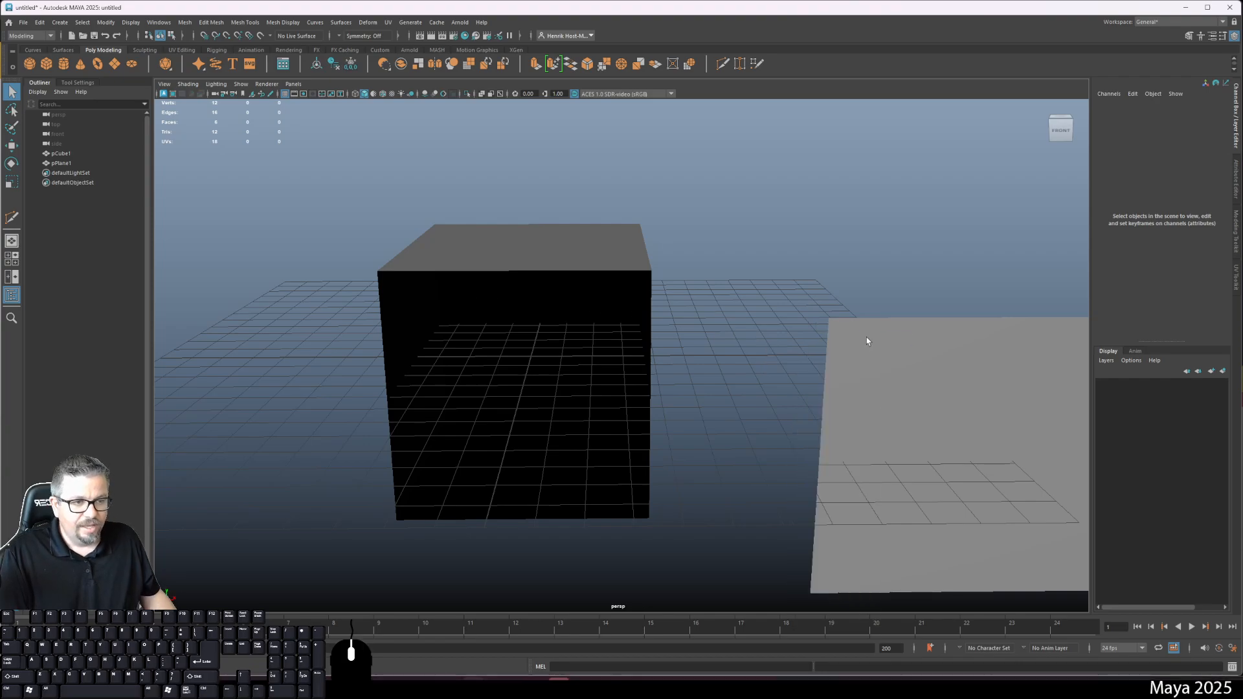
mouse_move(671, 325)
alt+mouse_down()
mouse_move(715, 314)
mouse_move(638, 321)
mouse_move(687, 334)
alt+mouse_up()
click(712, 338)
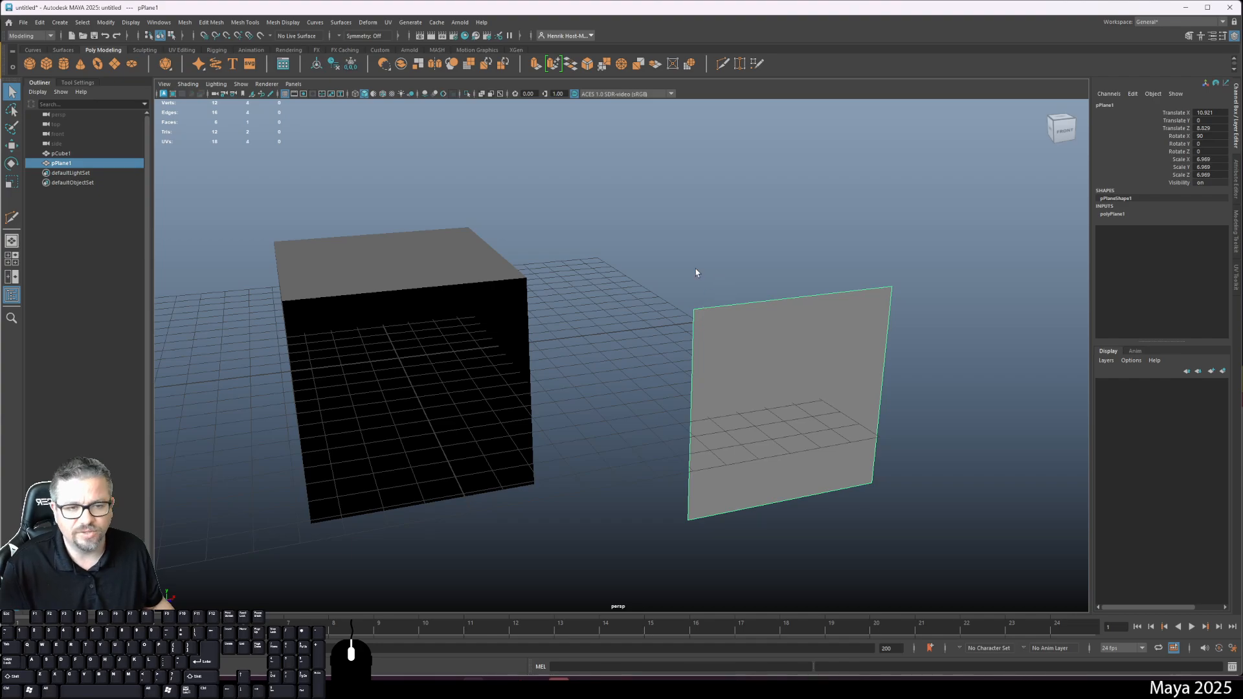
alt+drag(721, 349, 658, 341)
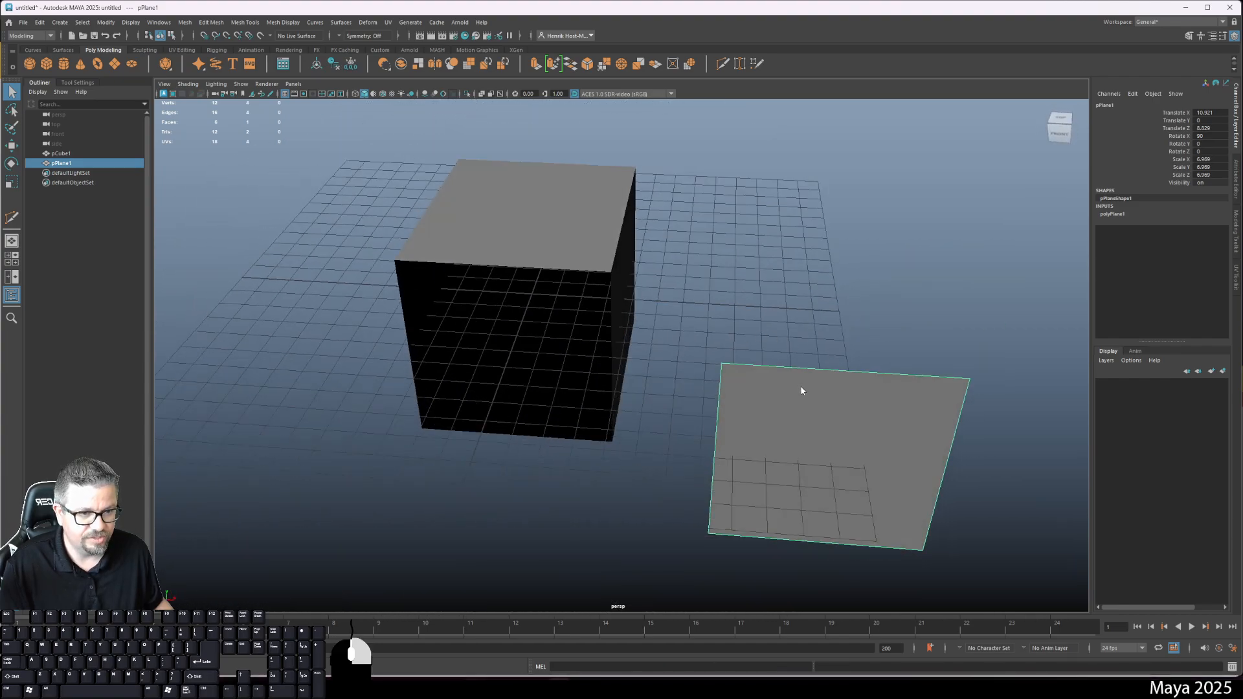
Step: Select the plane's two upper corner vertices and examine the edge between them from several angles
right_drag(800, 387, 759, 380)
click(760, 380)
shift+click(954, 382)
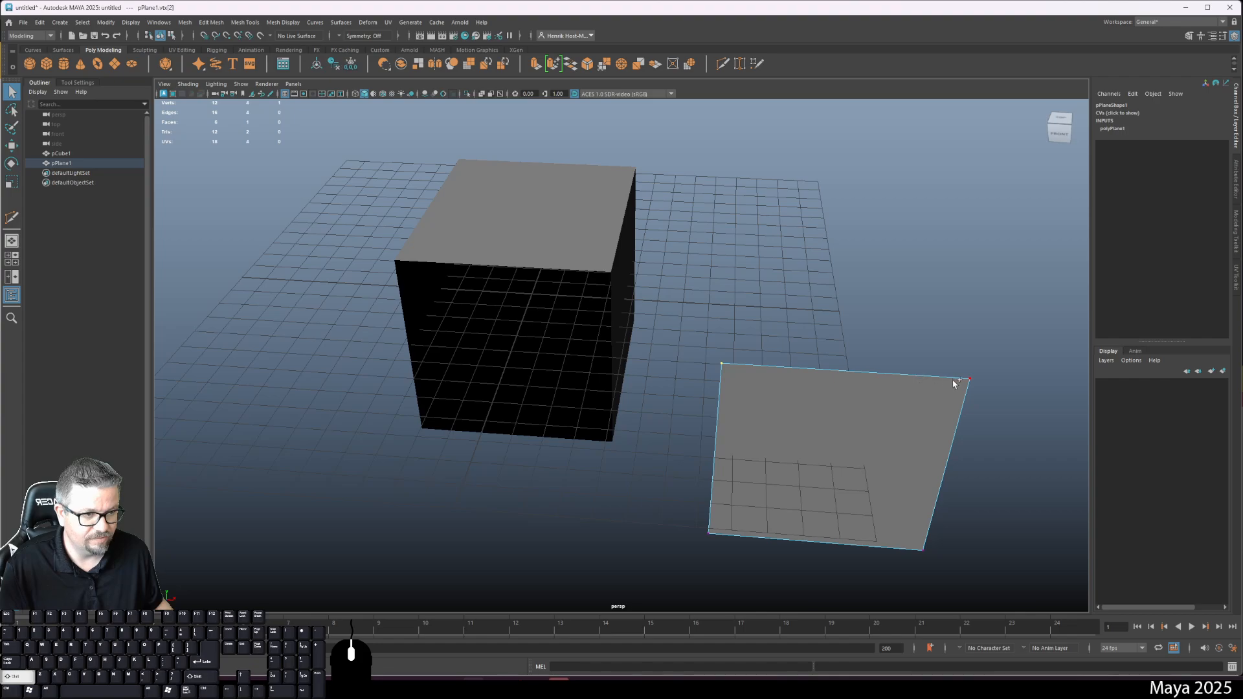
alt+drag(952, 424, 859, 315)
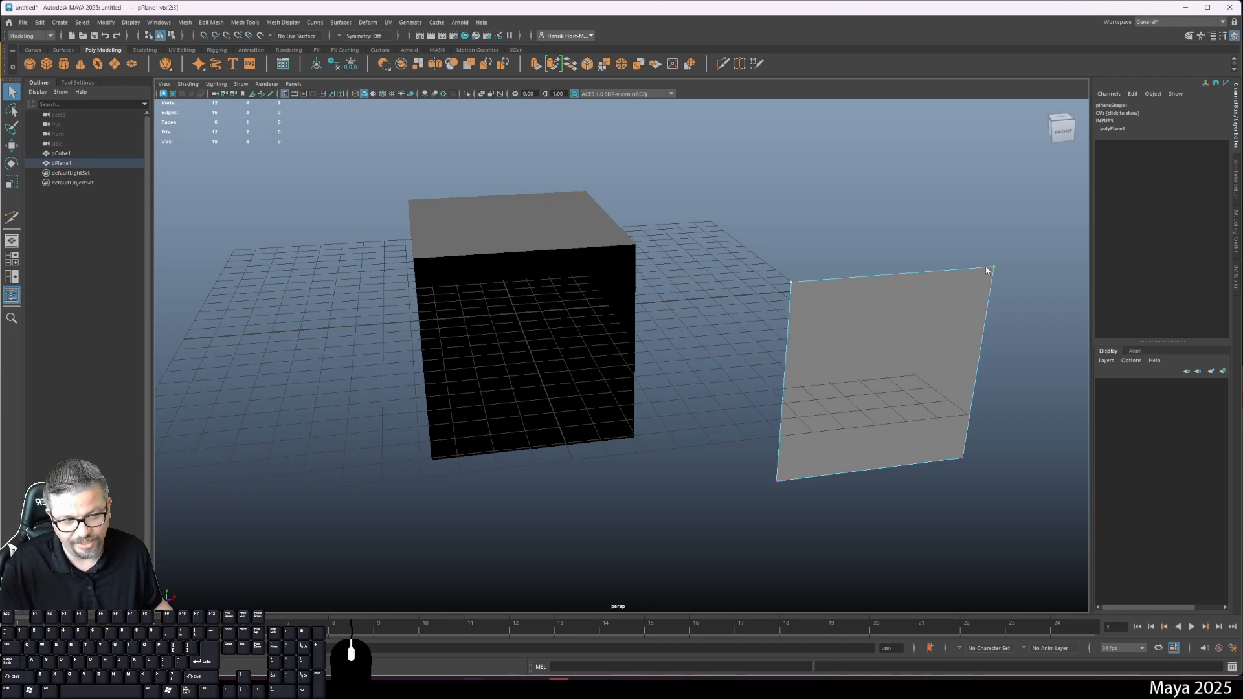
alt+drag(991, 270, 875, 271)
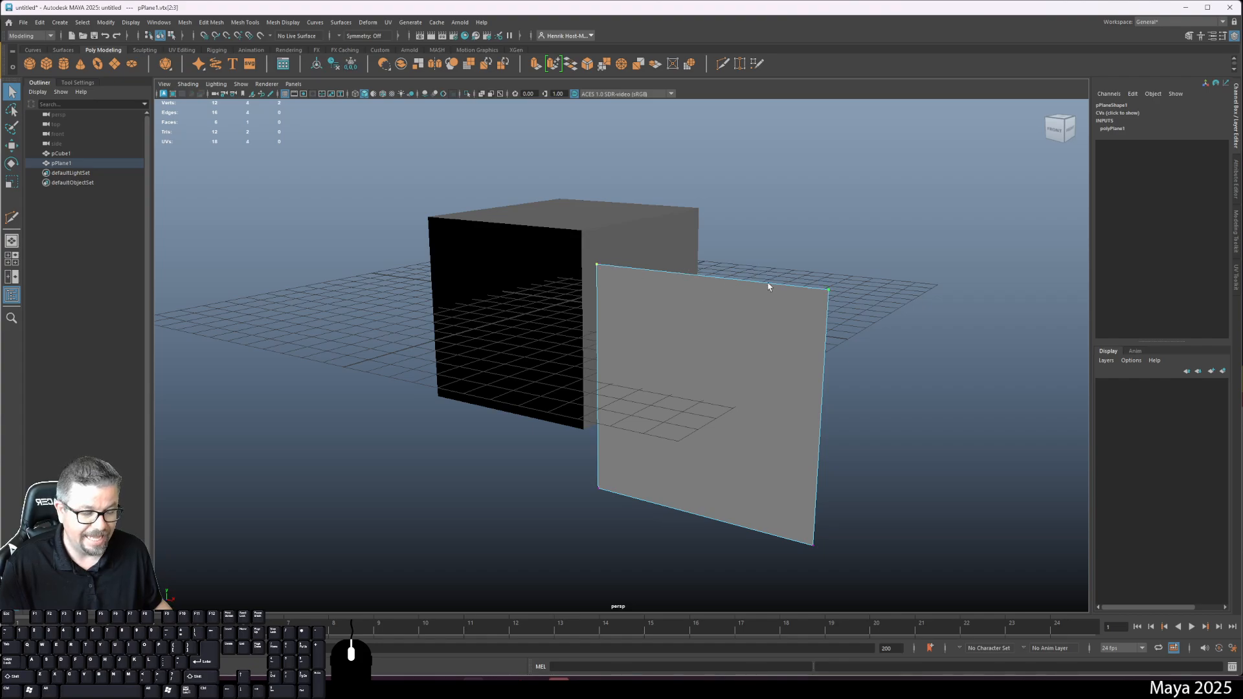
alt+drag(701, 294, 796, 288)
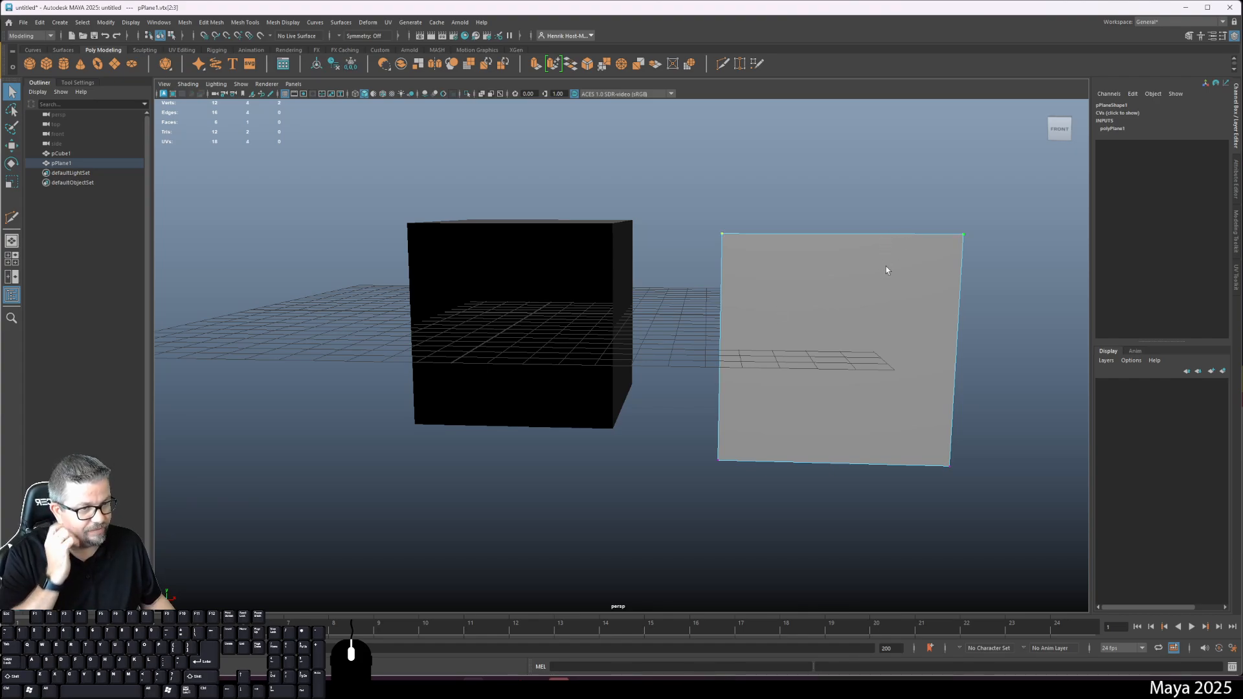
right_click(882, 282)
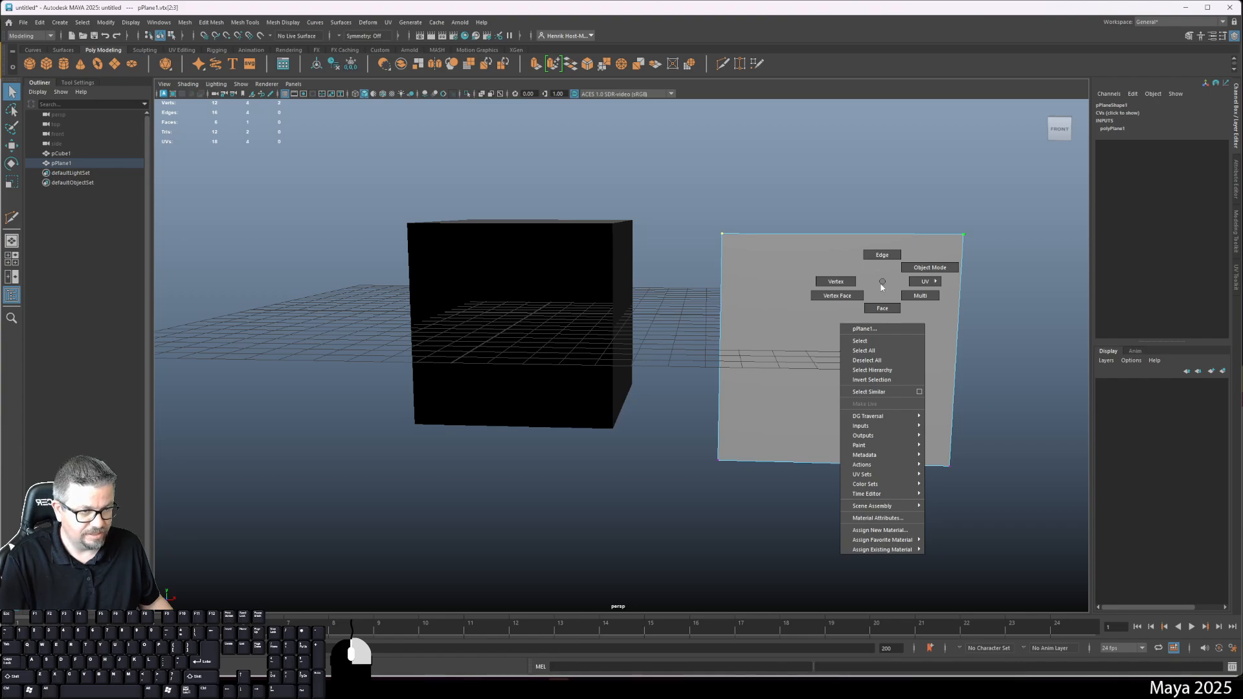
click(881, 287)
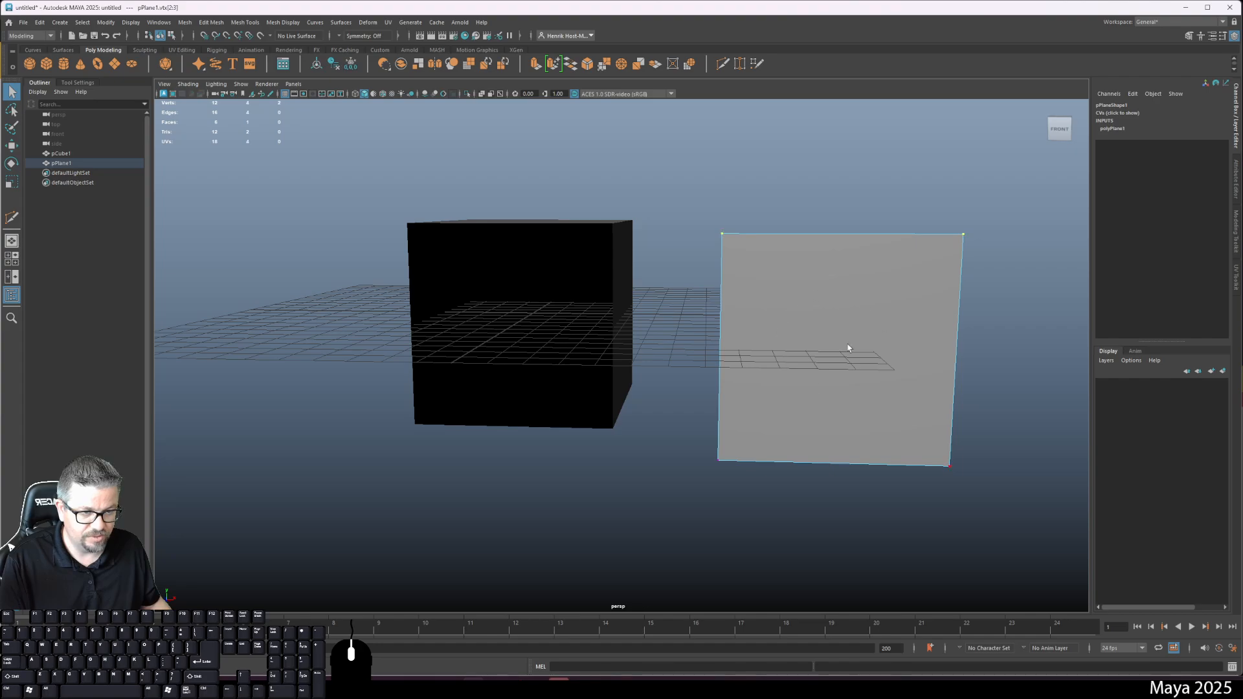
Step: Switch the plane to face selection and select its single face
right_drag(831, 303, 833, 326)
click(743, 355)
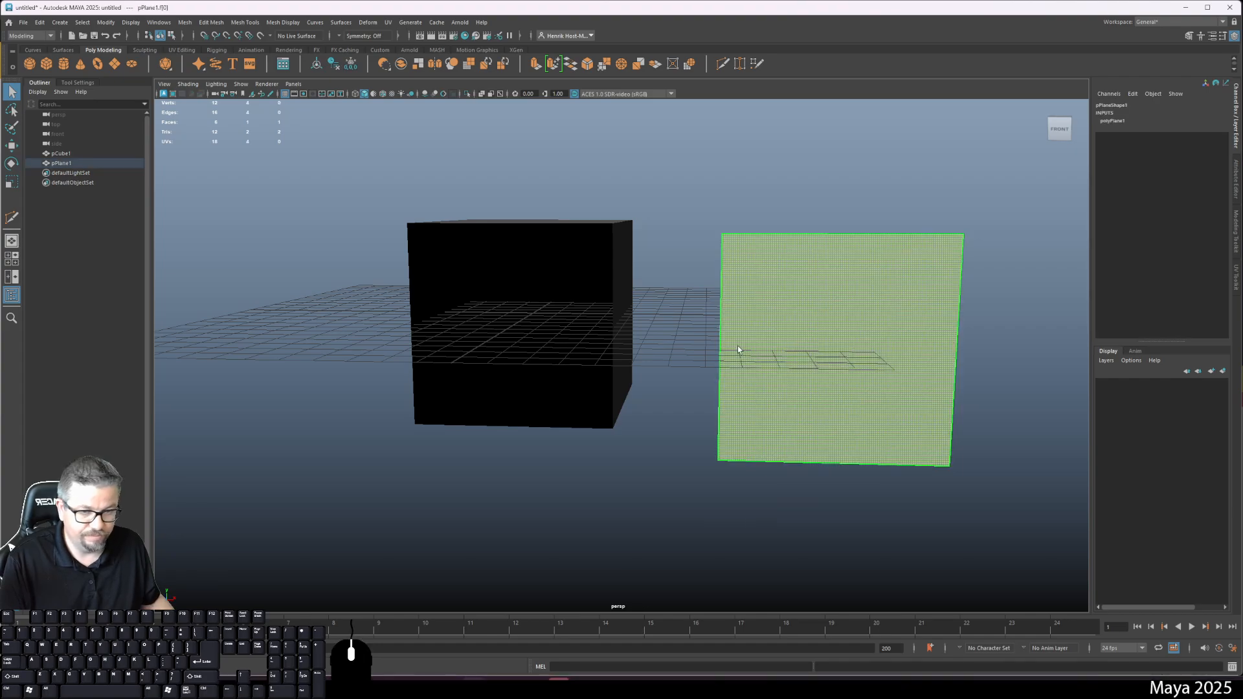
click(702, 316)
alt+drag(688, 324, 706, 324)
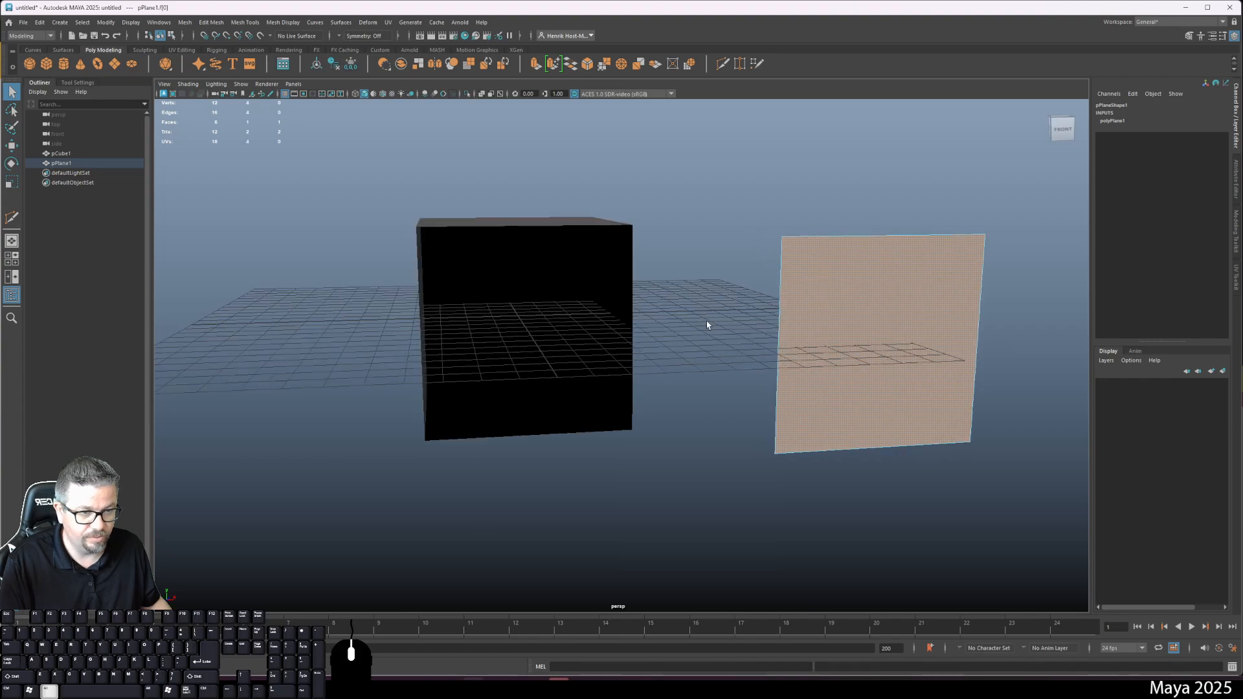
Step: Return the plane to object mode and examine its thickness from several angles beside the open cube
alt+middle_drag(741, 311, 576, 364)
alt+right_drag(576, 364, 689, 431)
alt+drag(689, 431, 749, 416)
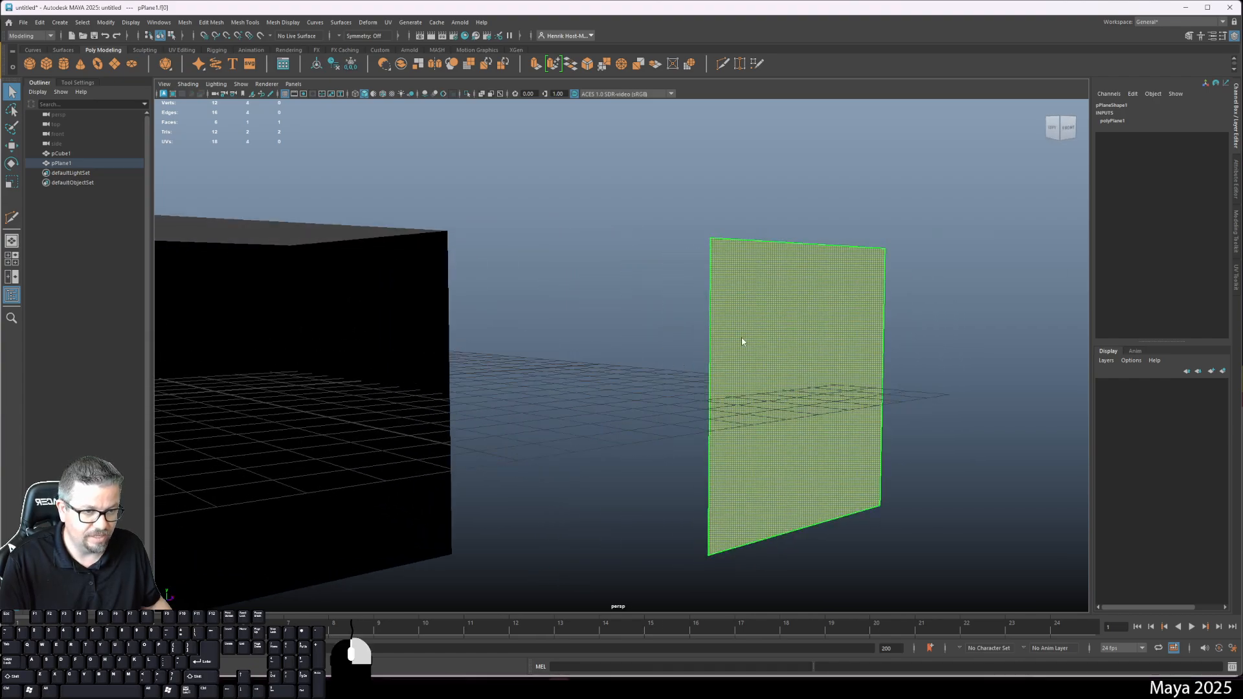
right_drag(740, 337, 782, 319)
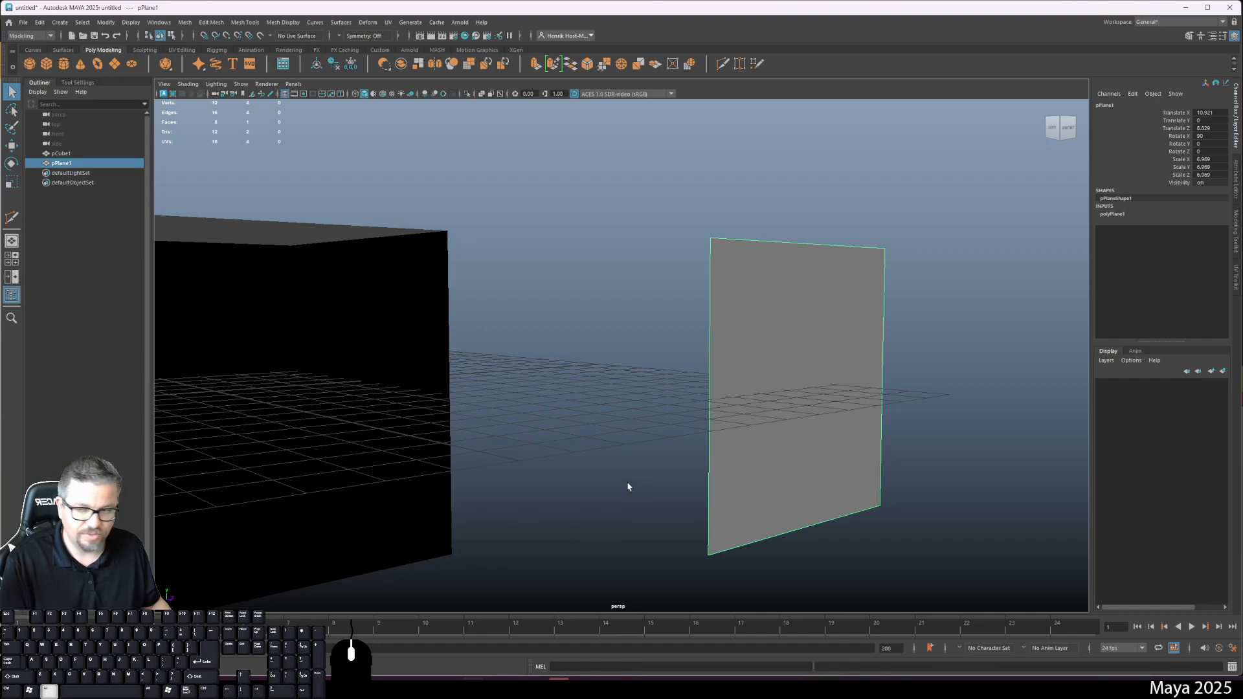
alt+drag(628, 487, 556, 465)
alt+right_drag(557, 466, 550, 465)
alt+drag(550, 465, 545, 397)
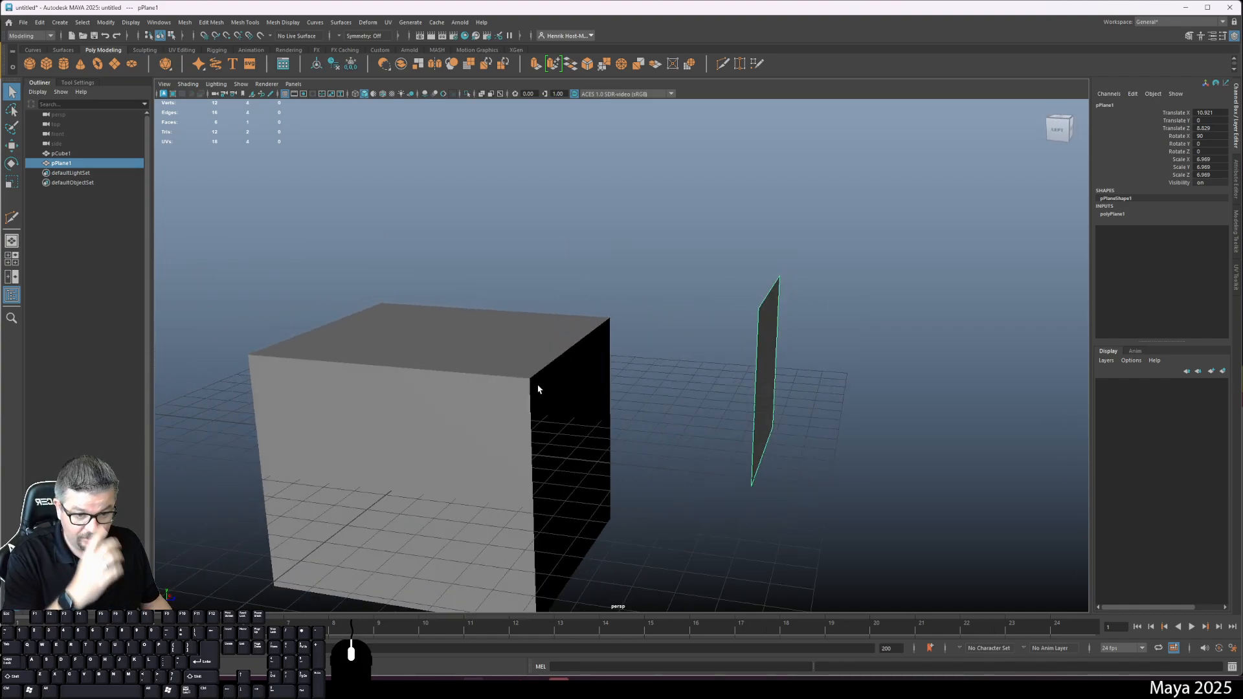
alt+drag(547, 386, 502, 407)
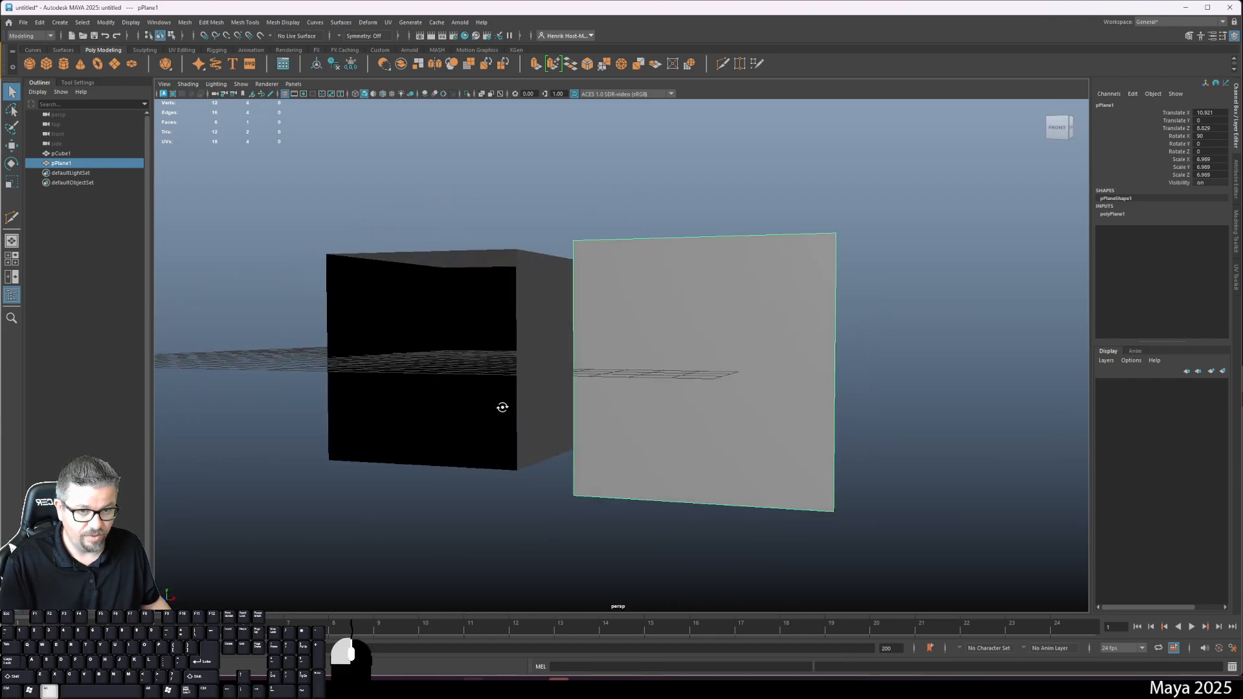
Step: Select the open cube to check its poly count, and clear the selection
click(444, 378)
alt+drag(444, 377, 469, 433)
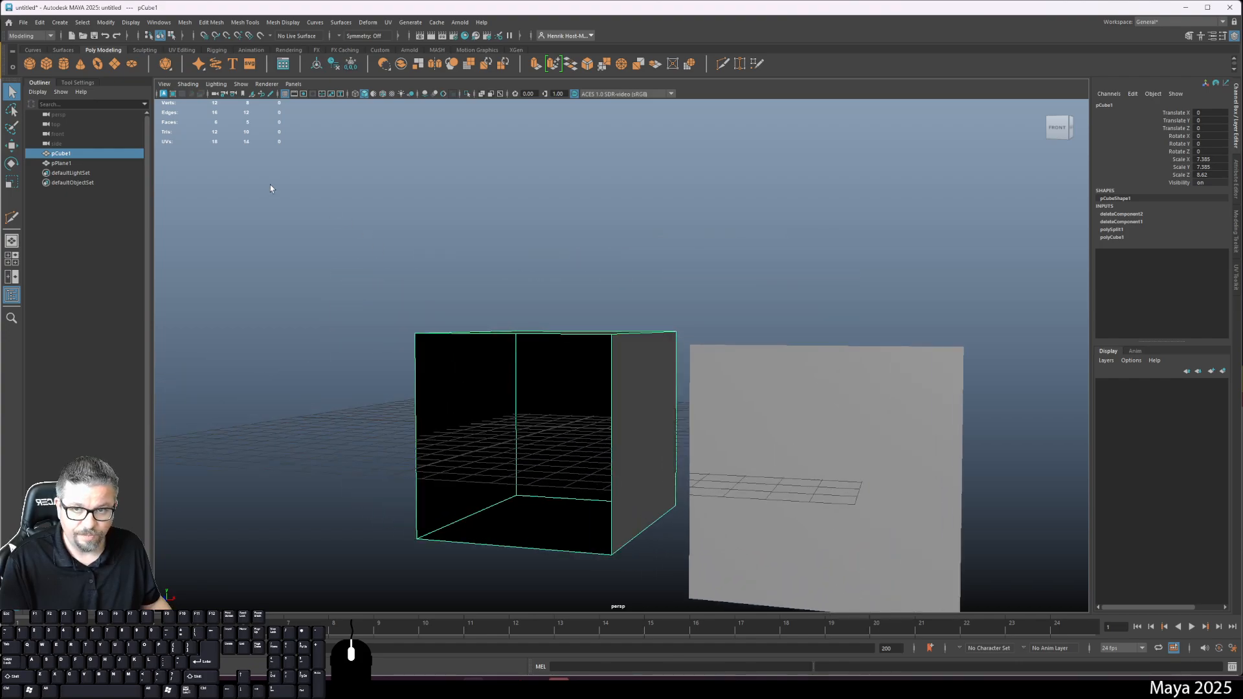
alt+drag(263, 200, 295, 225)
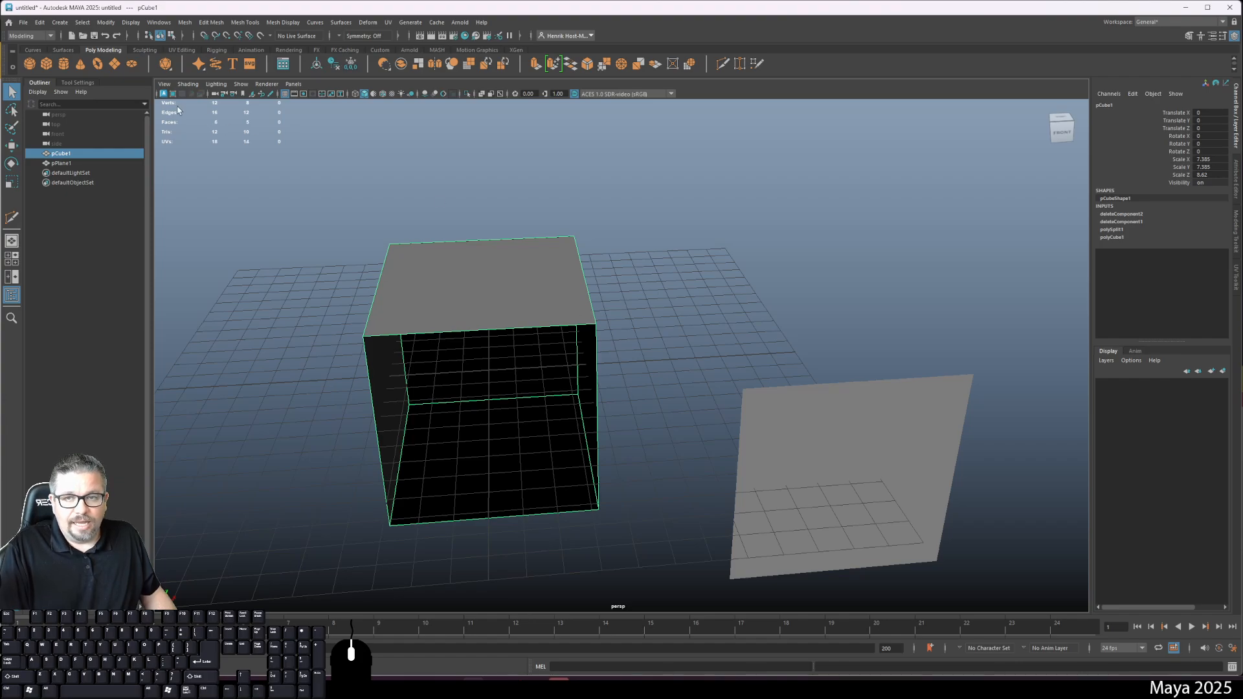
click(672, 270)
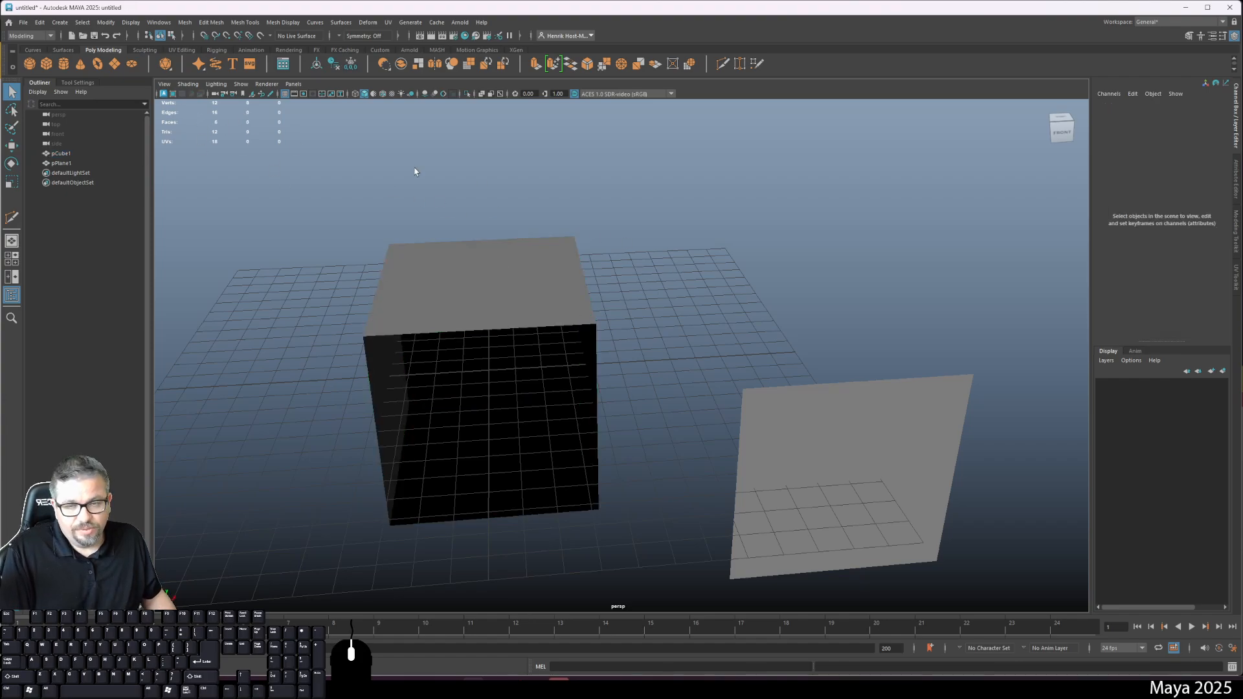
Step: Create a polygon cylinder, move it along X to the cube's free side and scale it uniformly to about 3.03
click(68, 66)
key(w)
drag(577, 366, 319, 380)
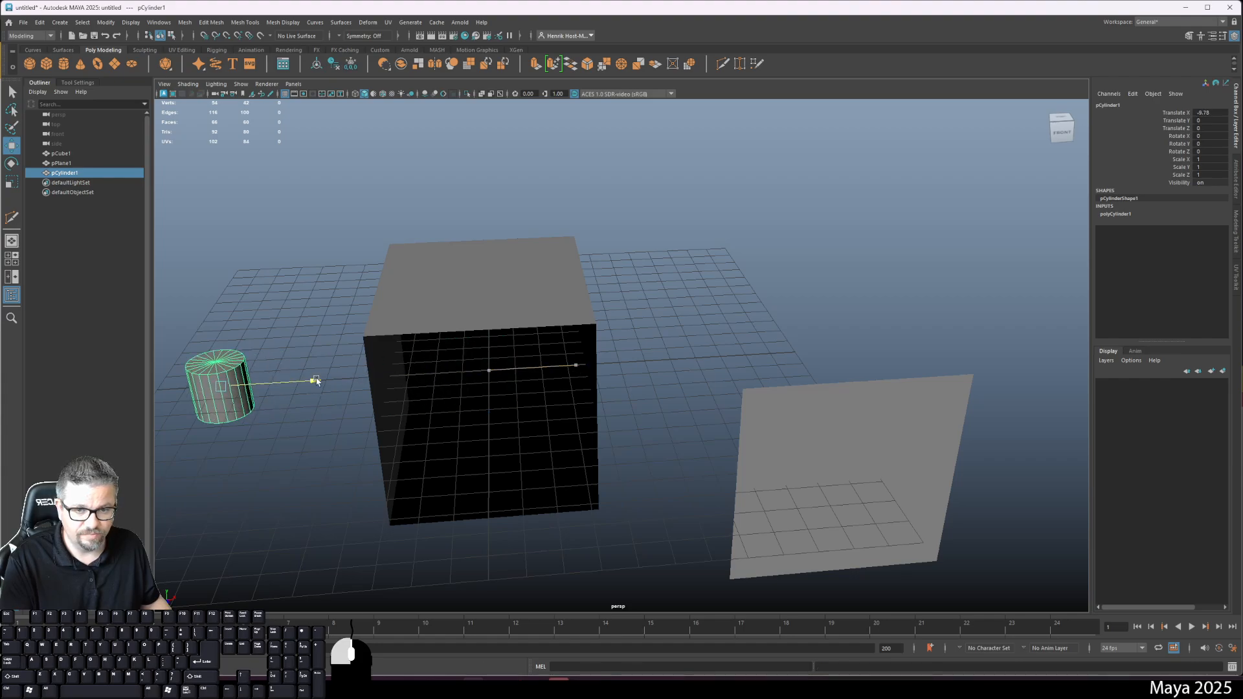
key(r)
drag(218, 387, 356, 453)
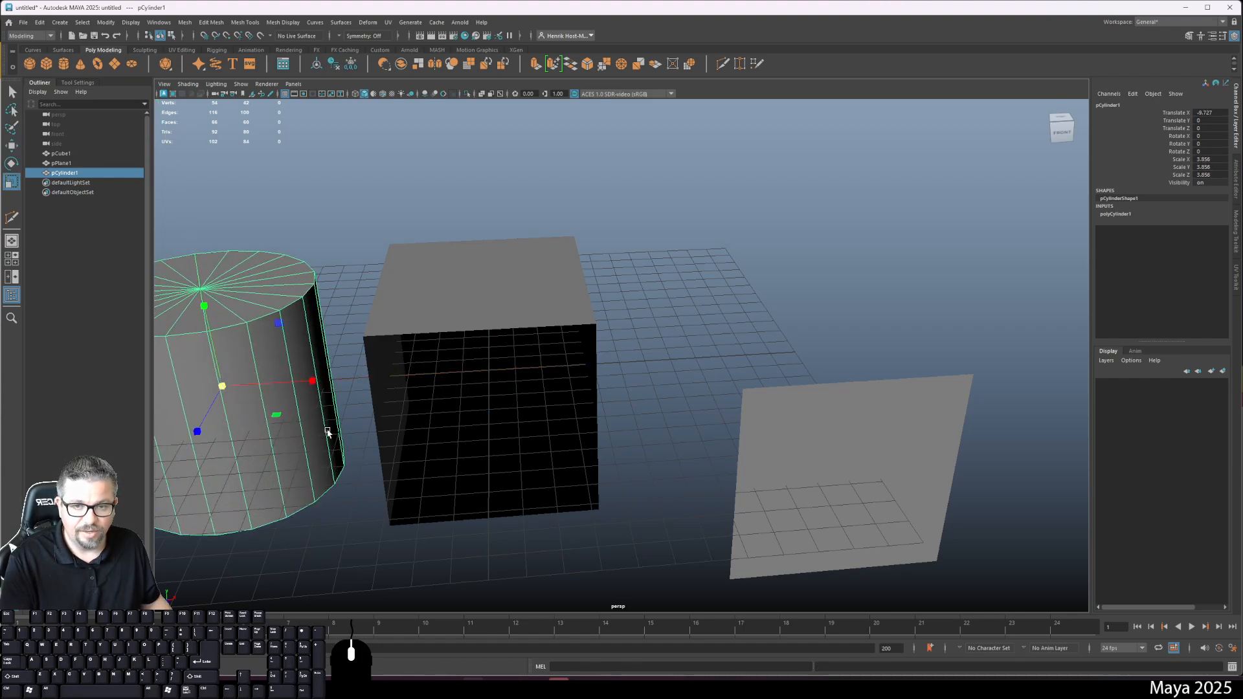
click(300, 225)
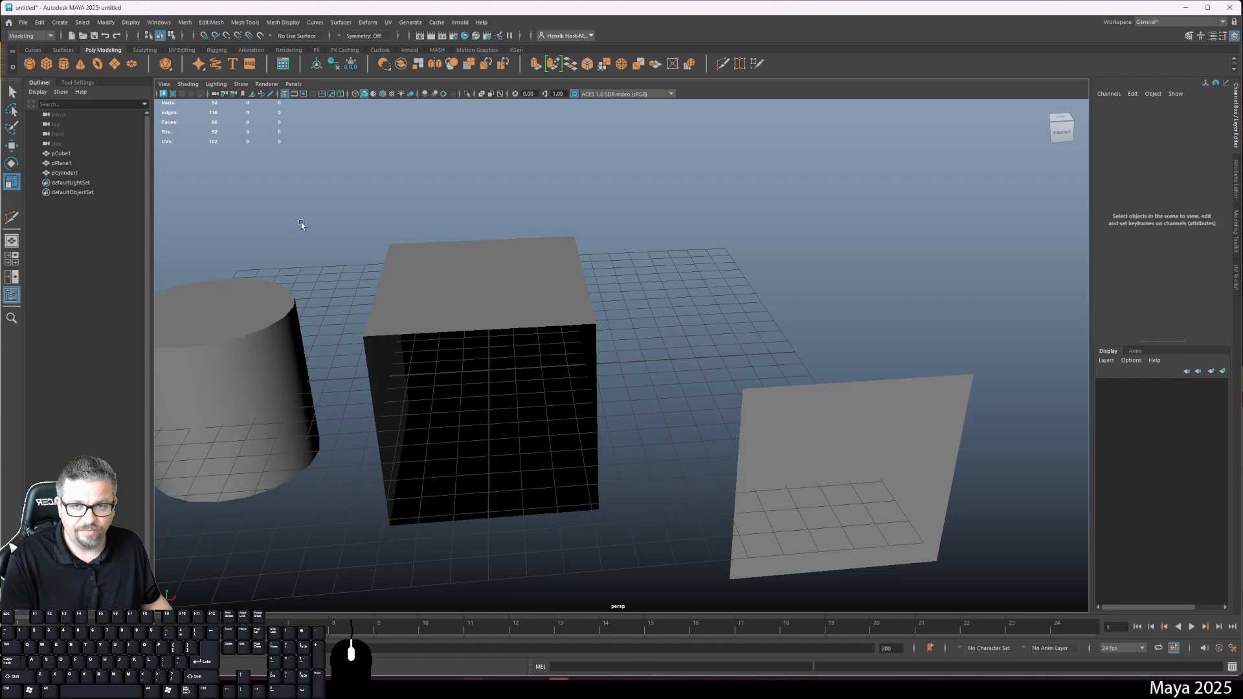
key(a)
alt+drag(304, 362, 401, 353)
alt+middle_drag(400, 353, 429, 289)
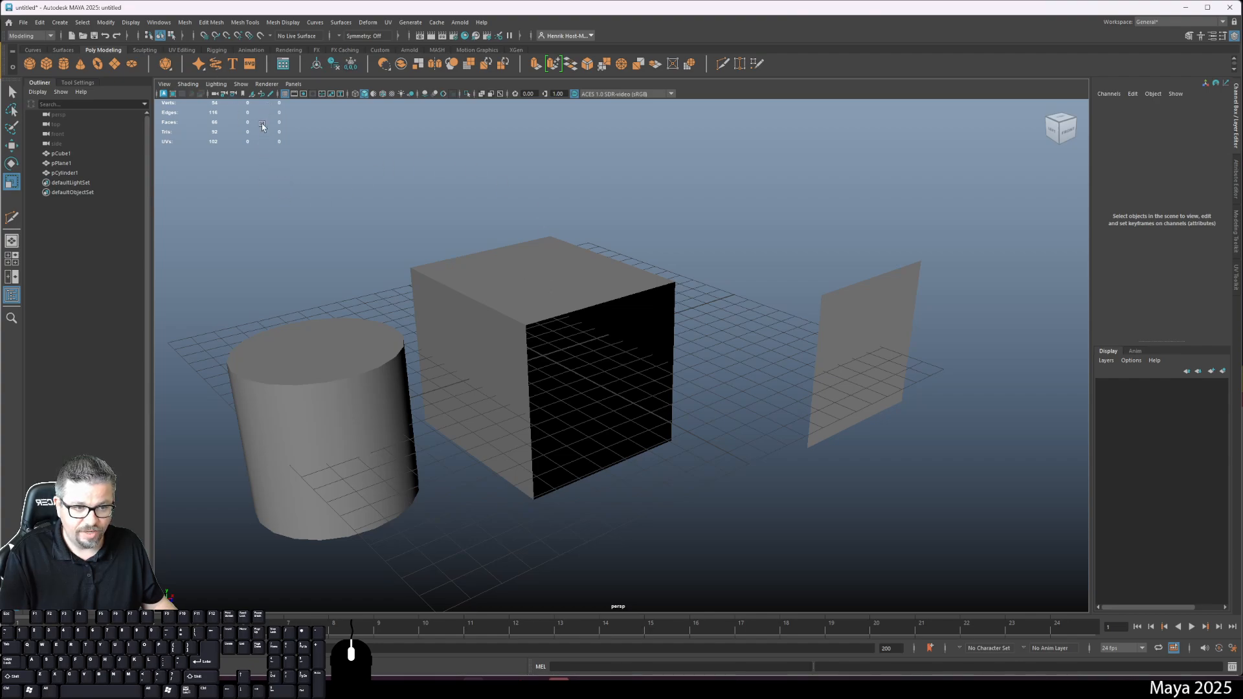
Step: Cut the plane diagonally from its upper-right to its lower-left corner with Multi-Cut and reselect it as an object
click(848, 328)
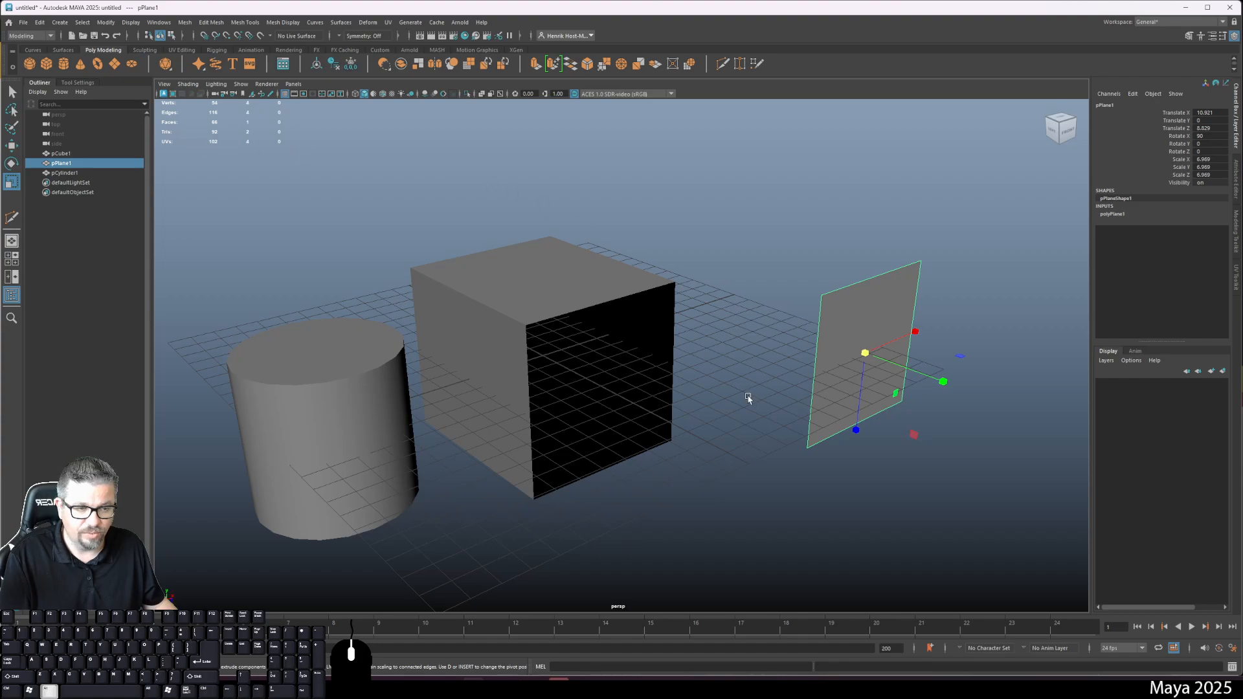
alt+drag(747, 395, 687, 359)
alt+middle_drag(749, 357, 676, 332)
click(723, 66)
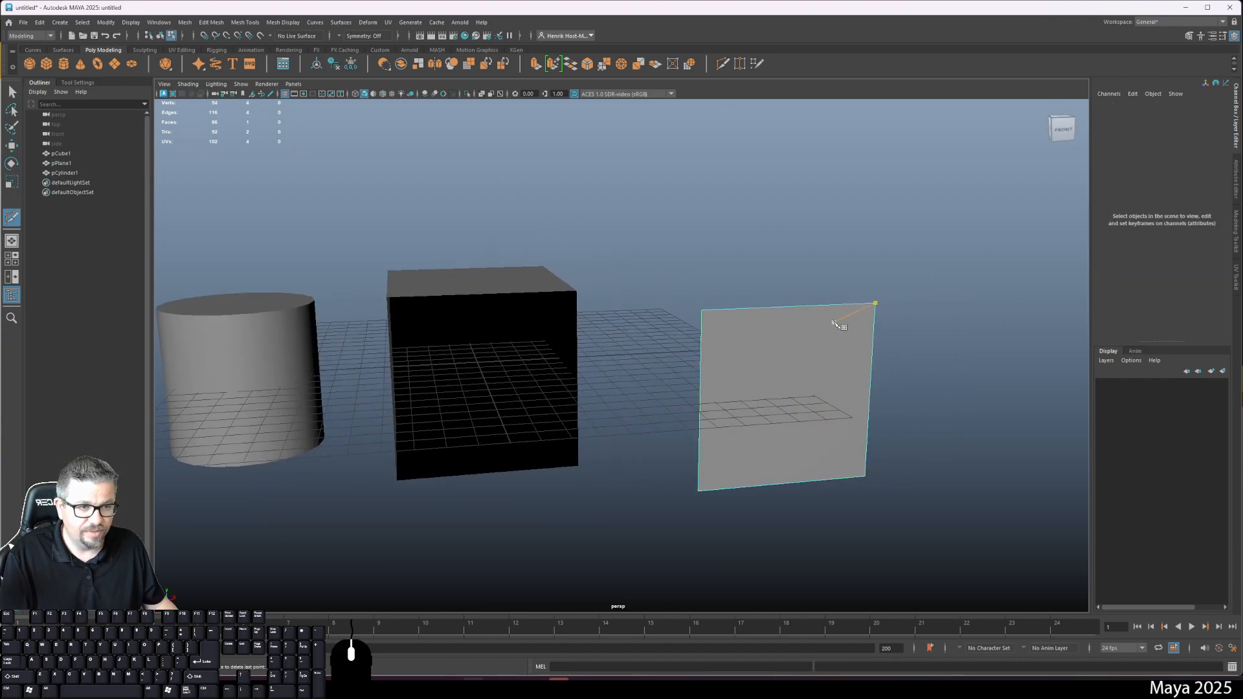
drag(817, 305, 926, 329)
drag(770, 489, 622, 502)
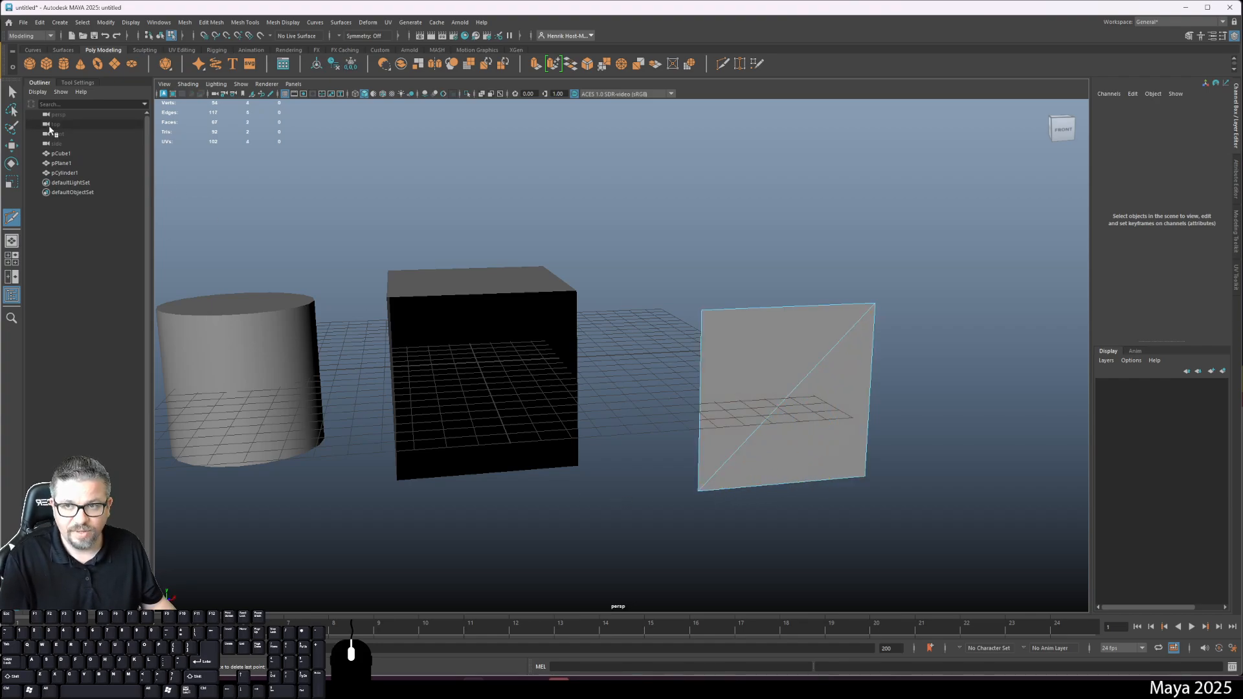
click(12, 91)
click(779, 336)
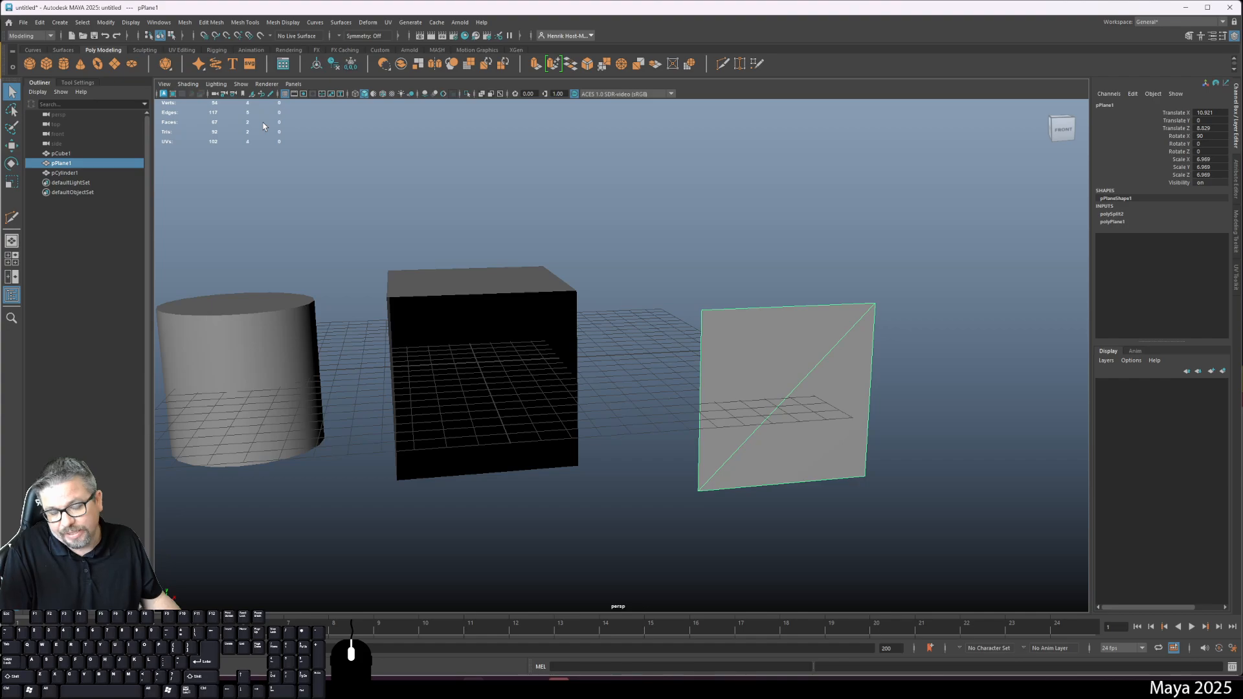
Step: Select the border edges around the cube's open side, fill the hole and return the cube to object mode
alt+drag(417, 261, 705, 242)
click(499, 281)
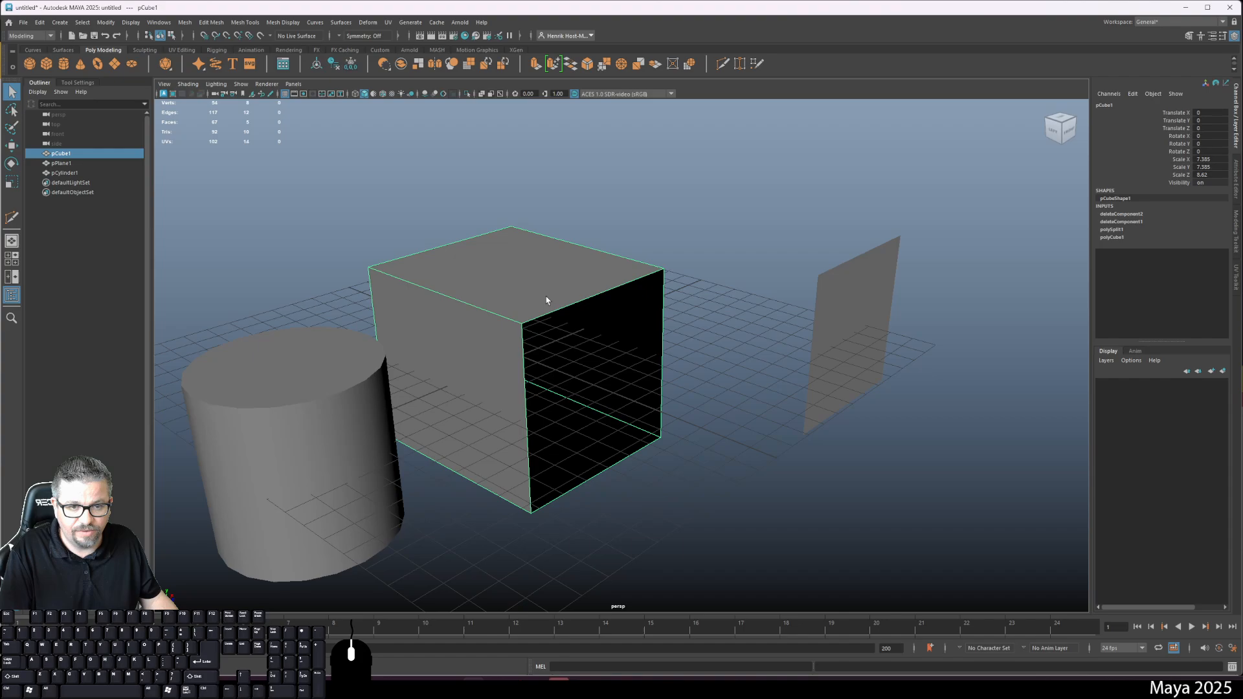
right_drag(564, 299, 561, 430)
click(569, 304)
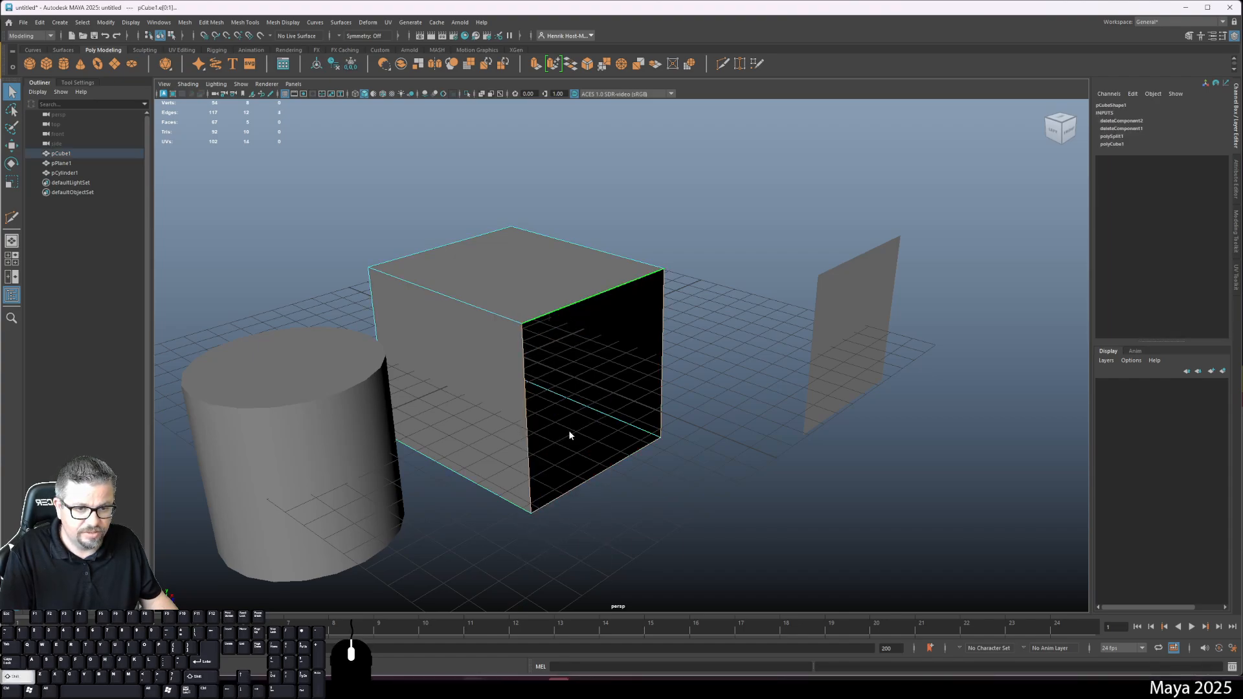
right_click(716, 328)
right_drag(716, 327, 762, 314)
click(713, 322)
click(550, 328)
alt+drag(548, 325, 489, 281)
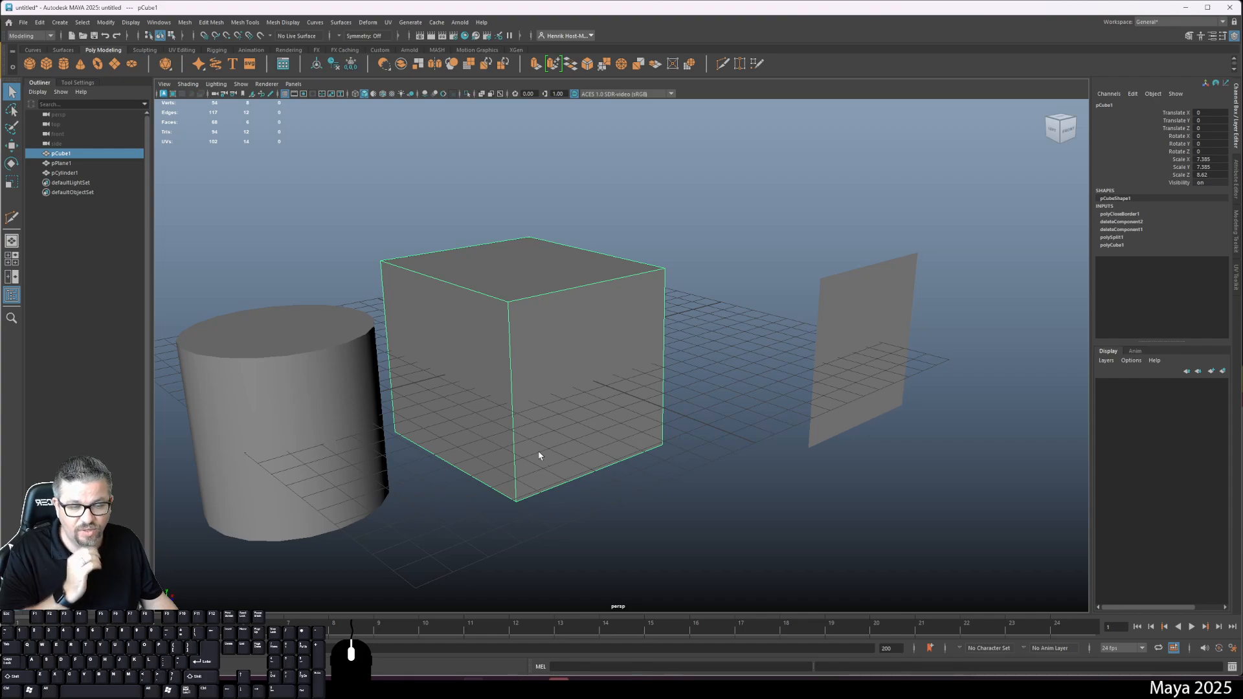
Step: Select the cylinder and the closed cube in turn to compare their poly counts with the scene totals
click(297, 418)
alt+drag(469, 433, 393, 336)
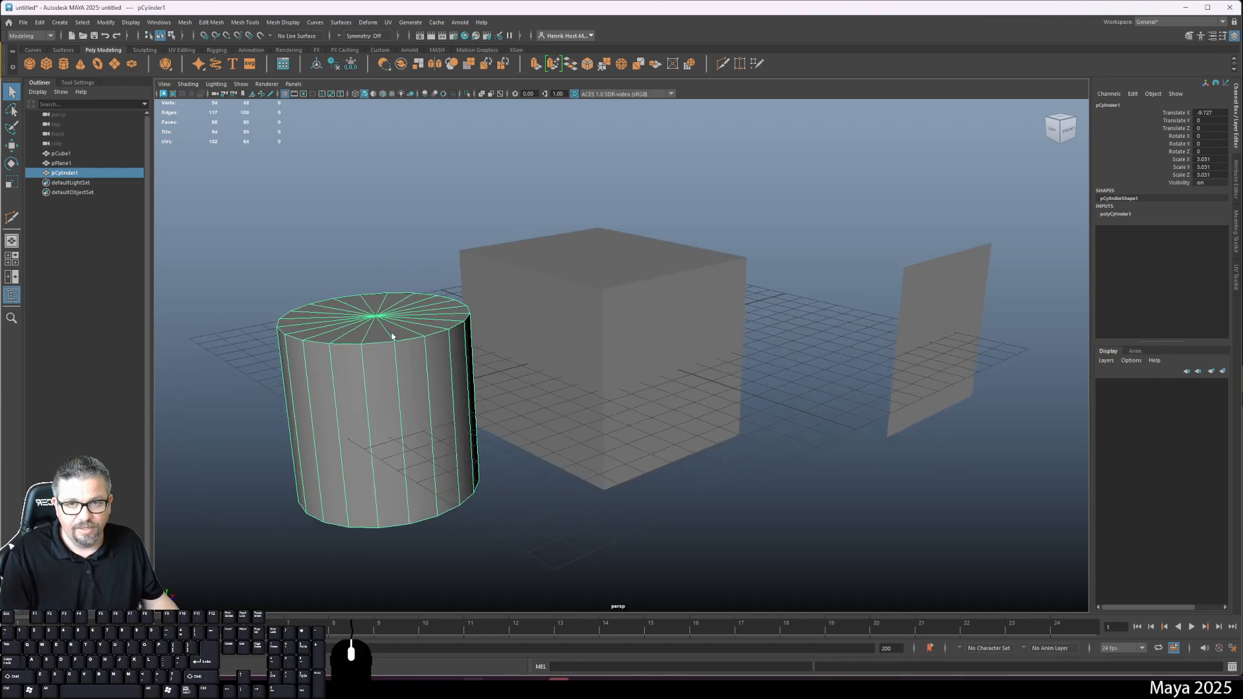
click(576, 301)
click(400, 324)
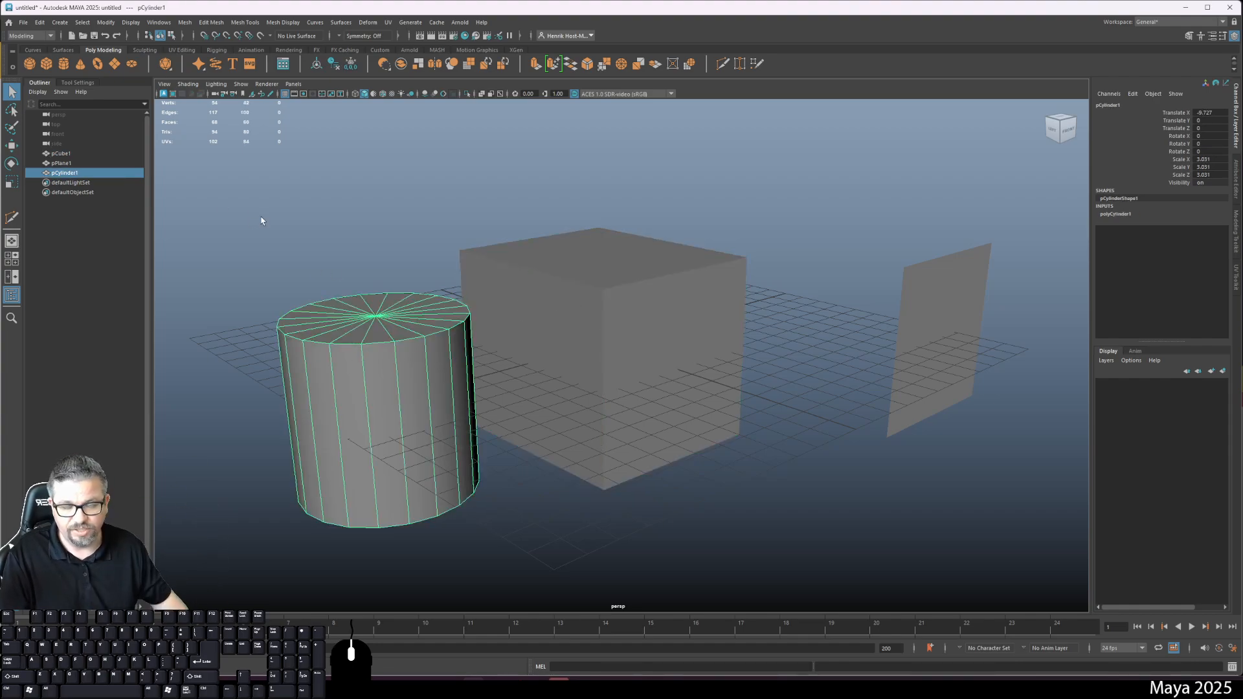
click(312, 263)
click(362, 327)
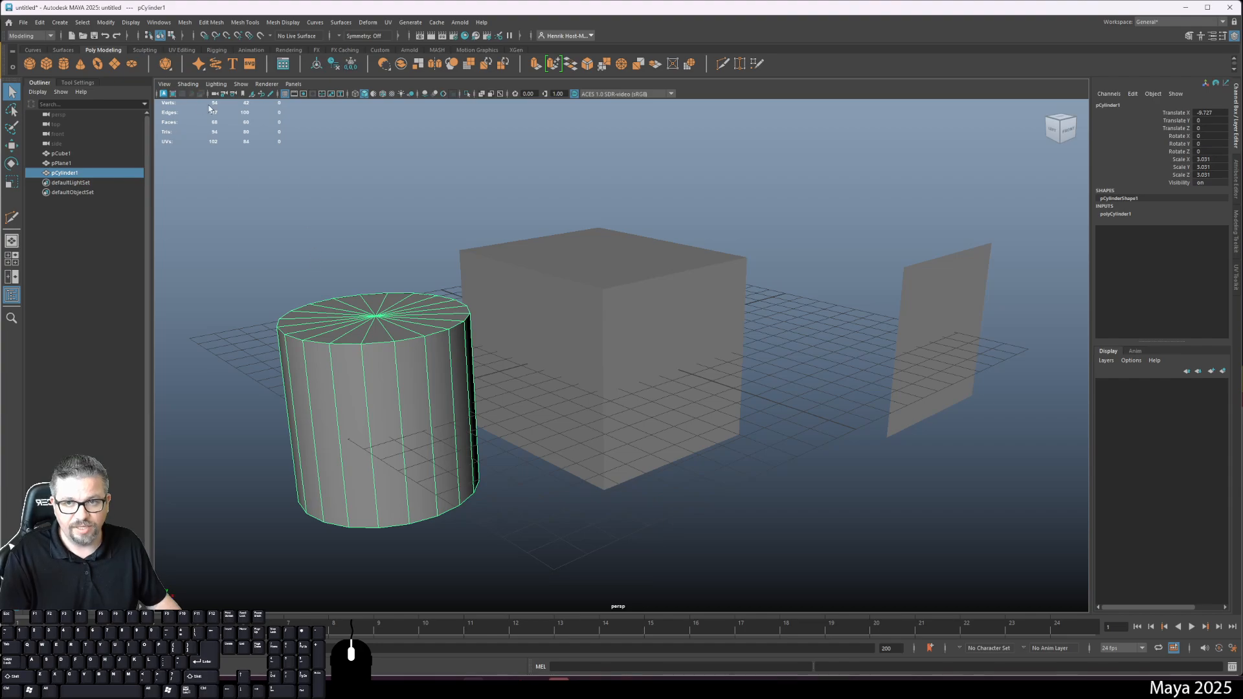
click(253, 269)
click(336, 327)
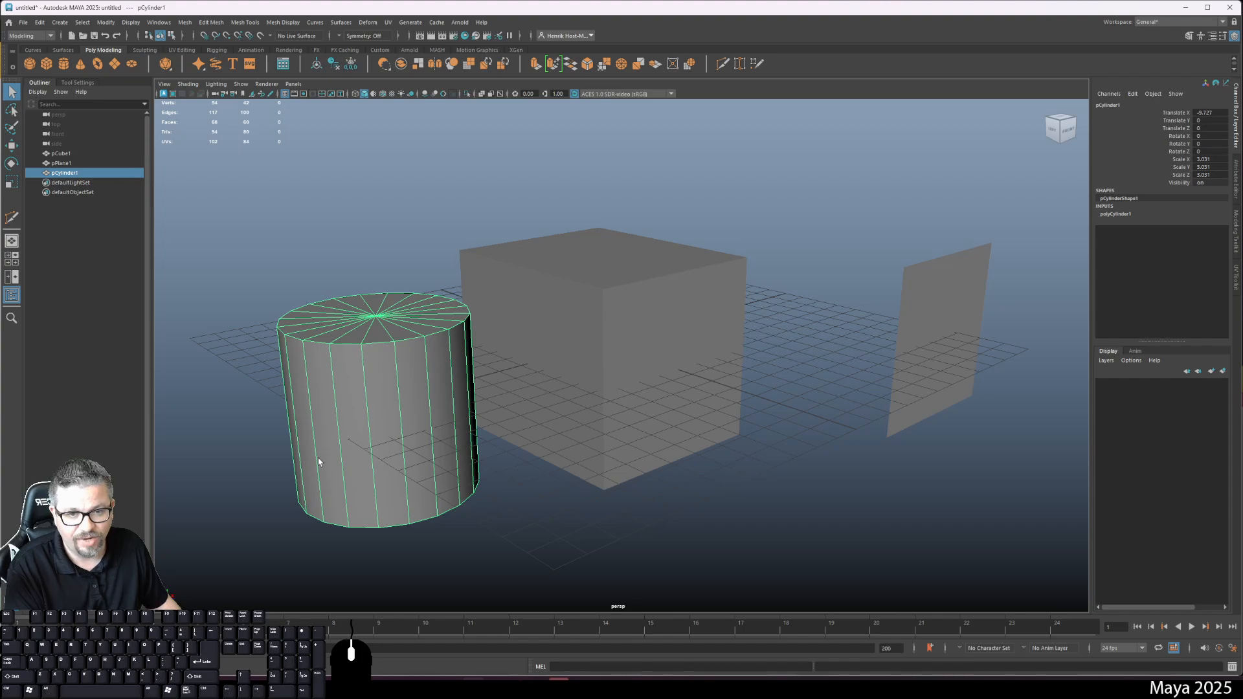
Step: Add the cube and plane to the cylinder selection to check the combined poly count, and select only the cube again
shift+click(588, 367)
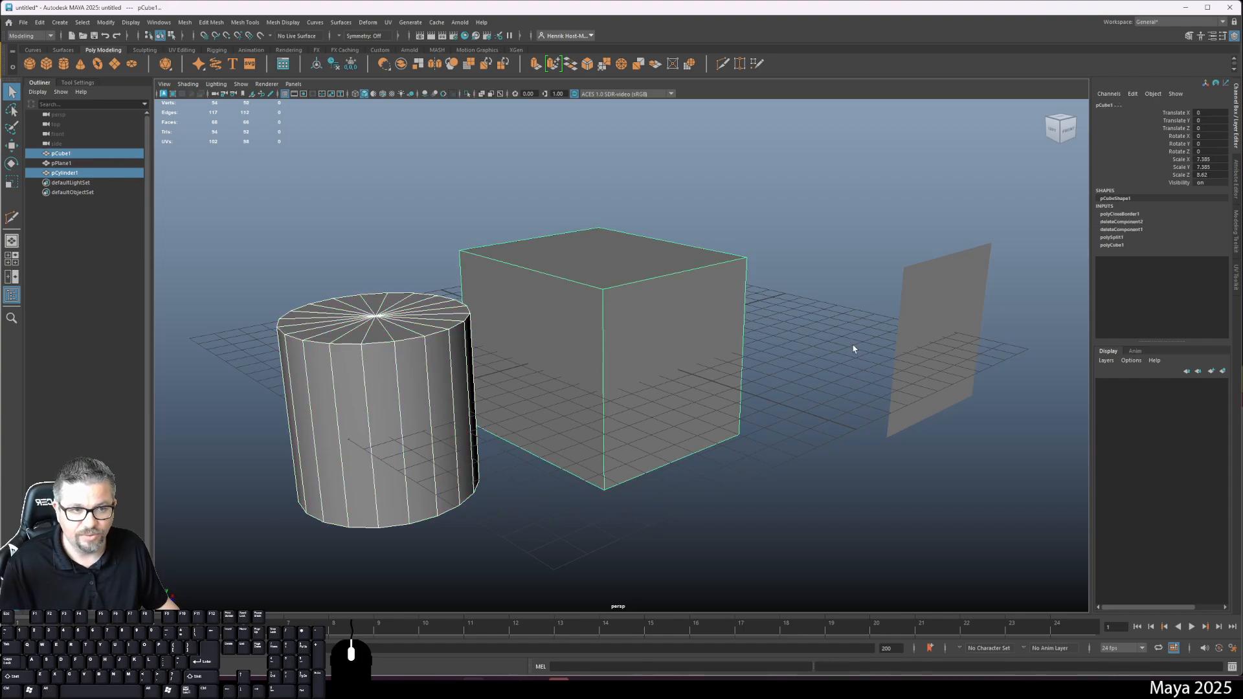
shift+click(922, 353)
click(594, 384)
click(430, 379)
click(544, 306)
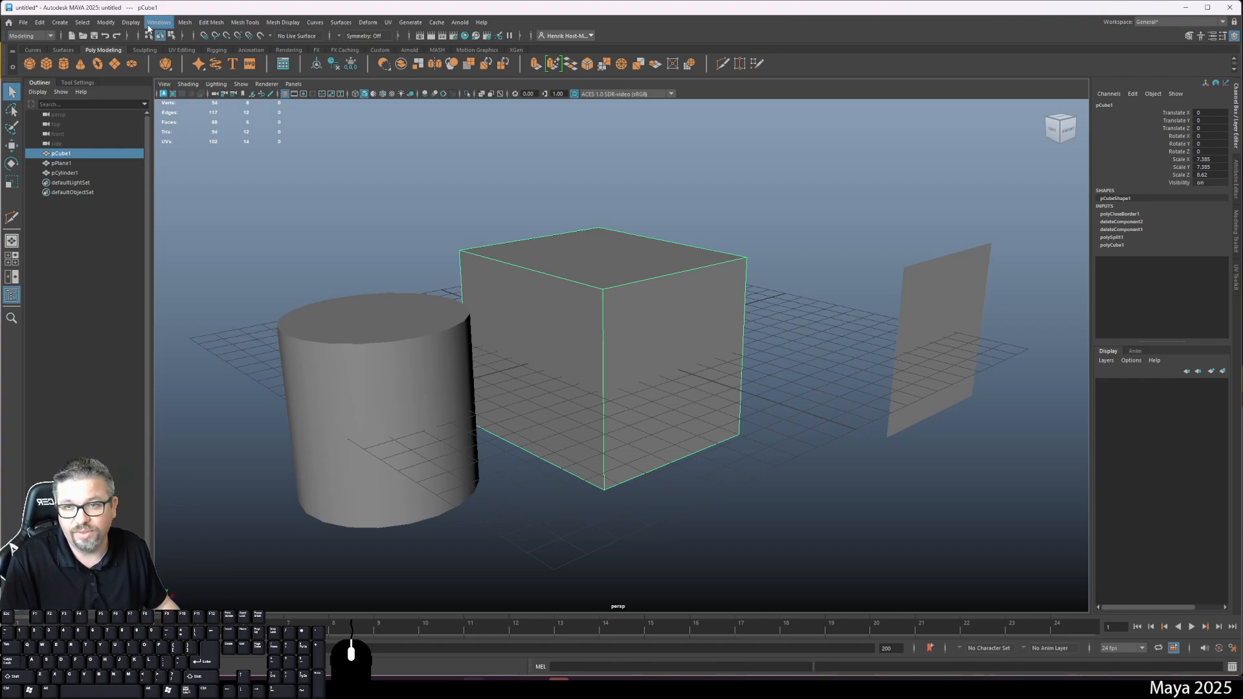
Step: Turn off the Poly Count heads-up display and clear the selection
click(166, 24)
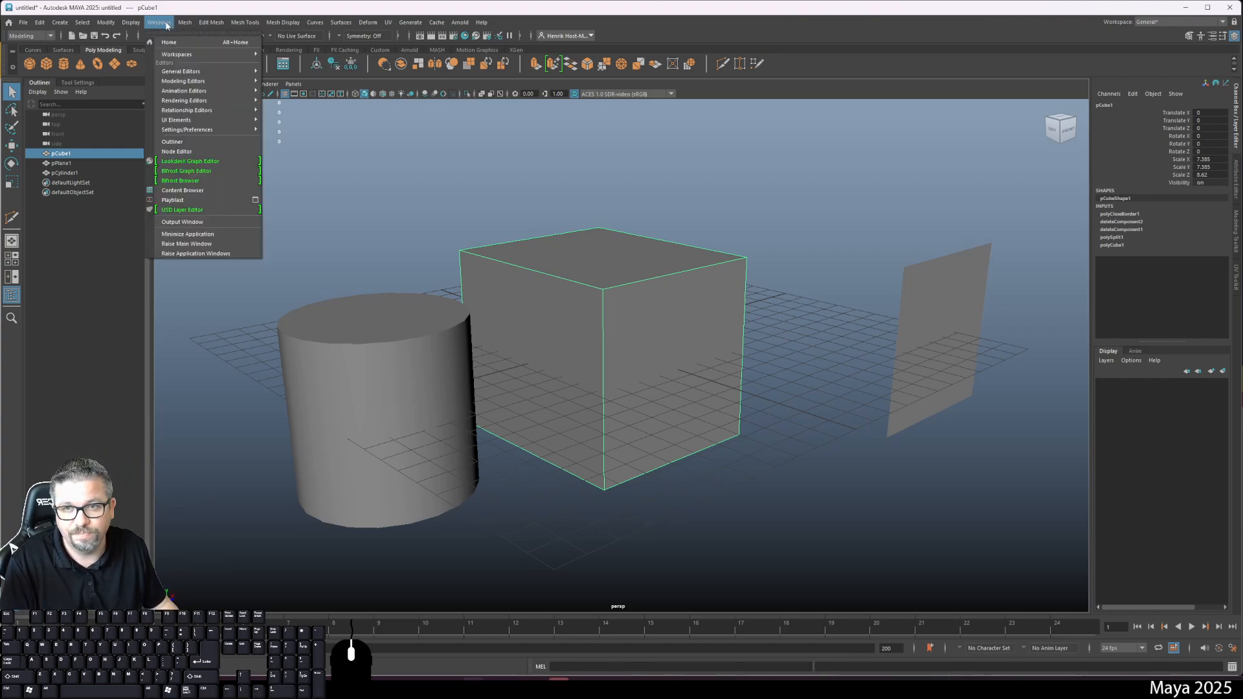
click(166, 24)
click(131, 22)
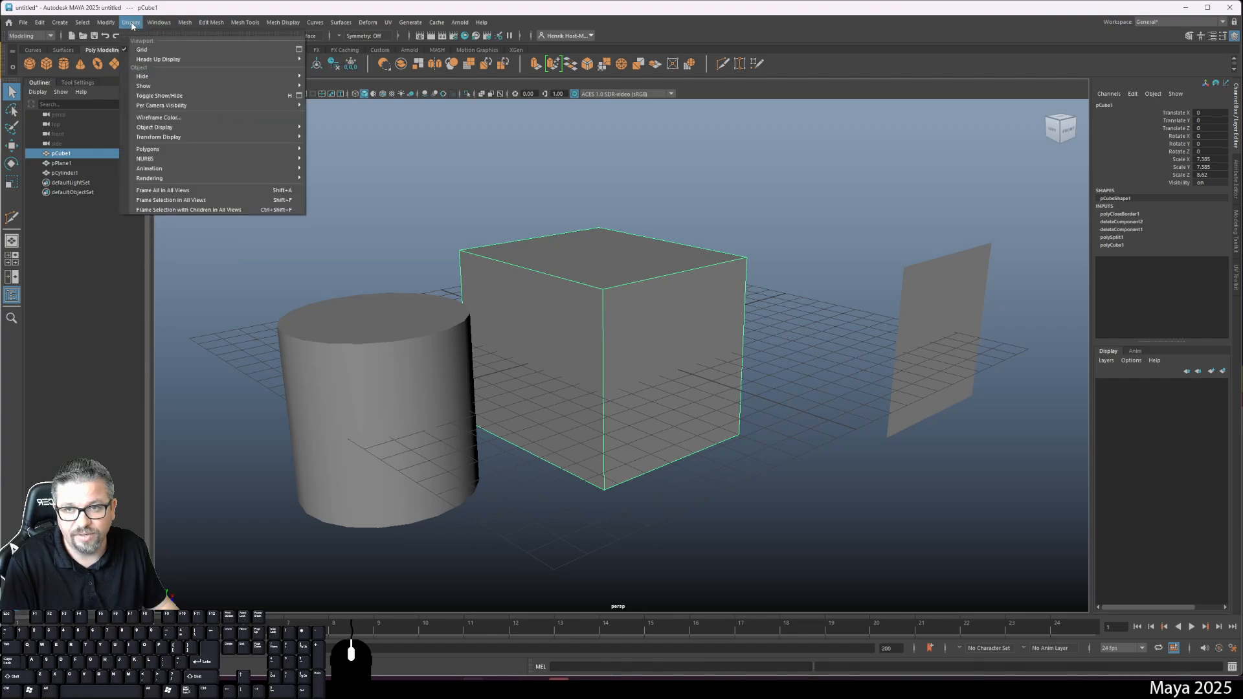
mouse_move(168, 59)
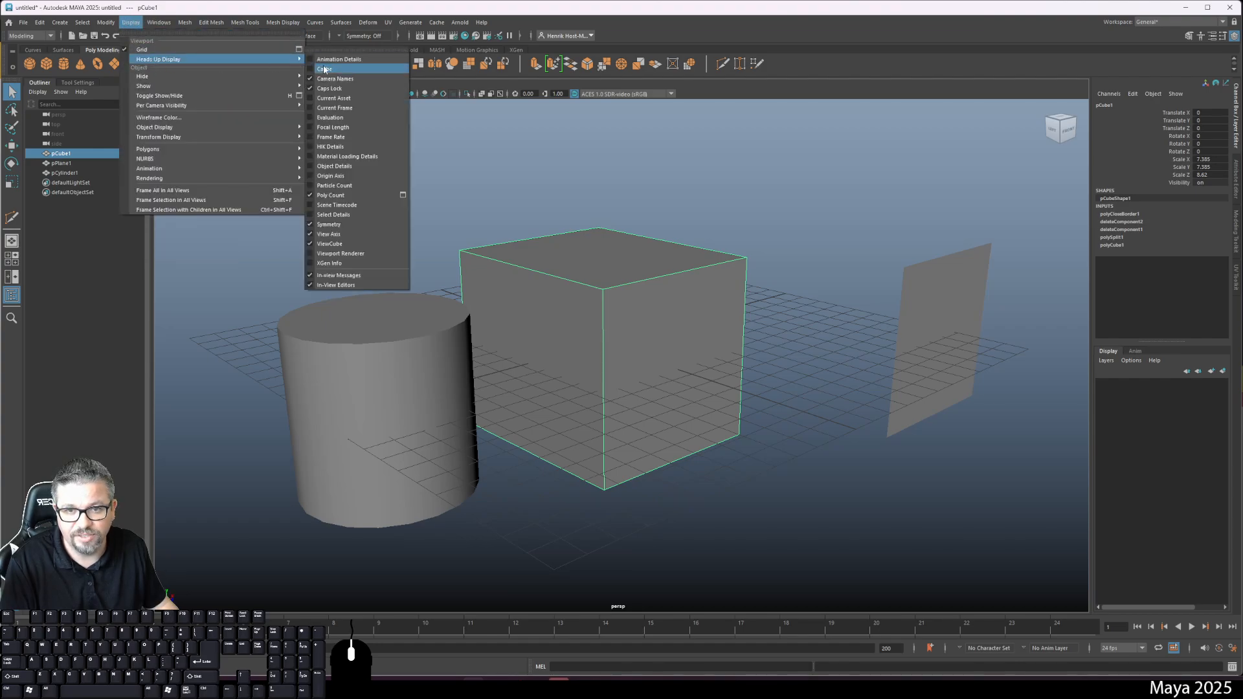
click(352, 196)
click(471, 189)
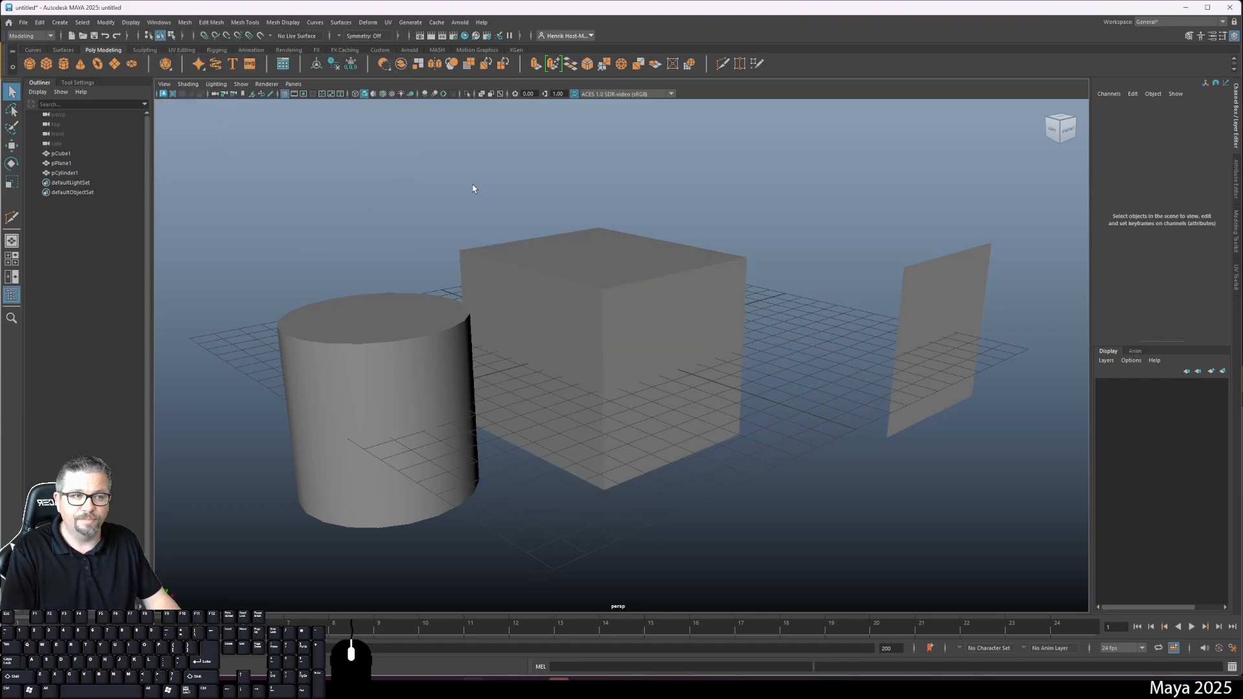
alt+drag(516, 294, 508, 312)
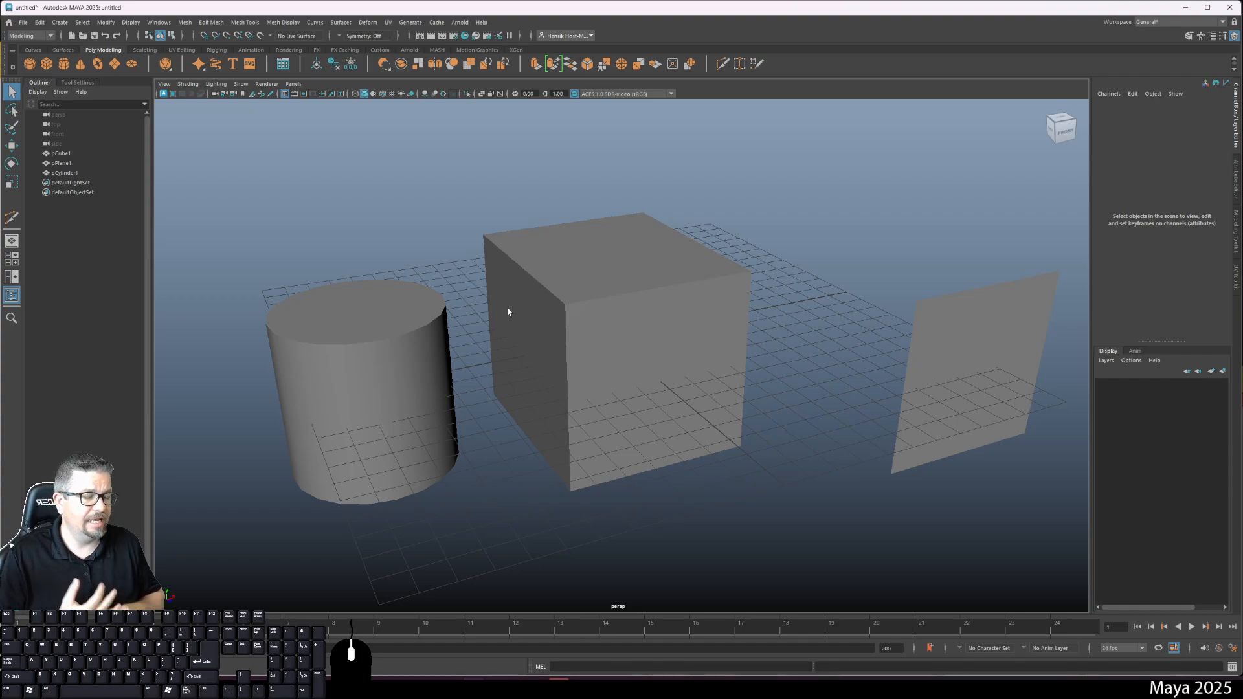
Step: Extrude the cube's front face three times in place without offset and reselect the cube in object mode
click(573, 287)
right_drag(574, 302, 575, 306)
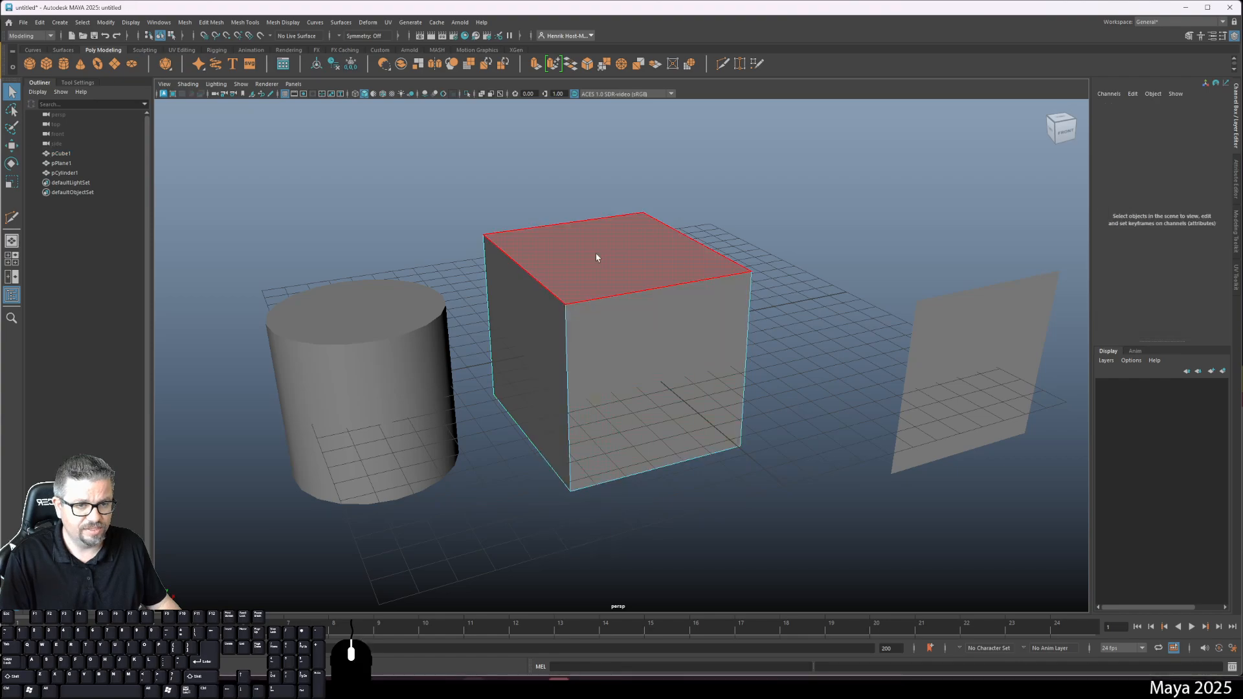
click(632, 361)
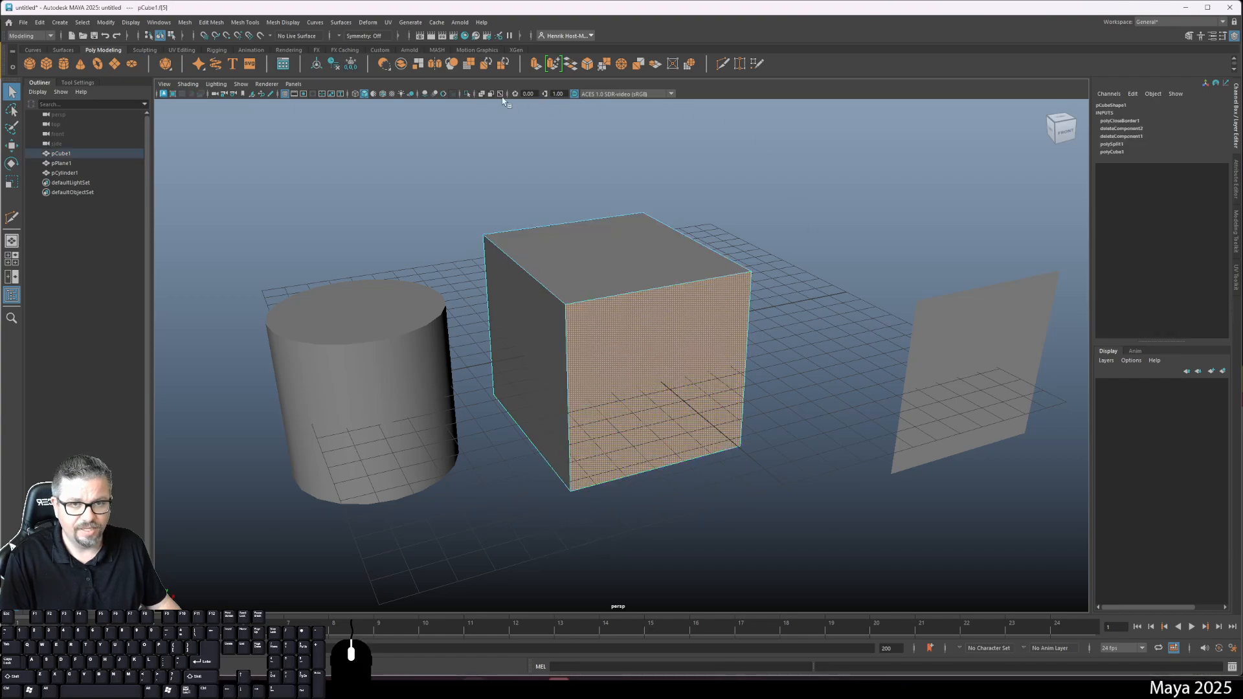
click(535, 63)
click(533, 65)
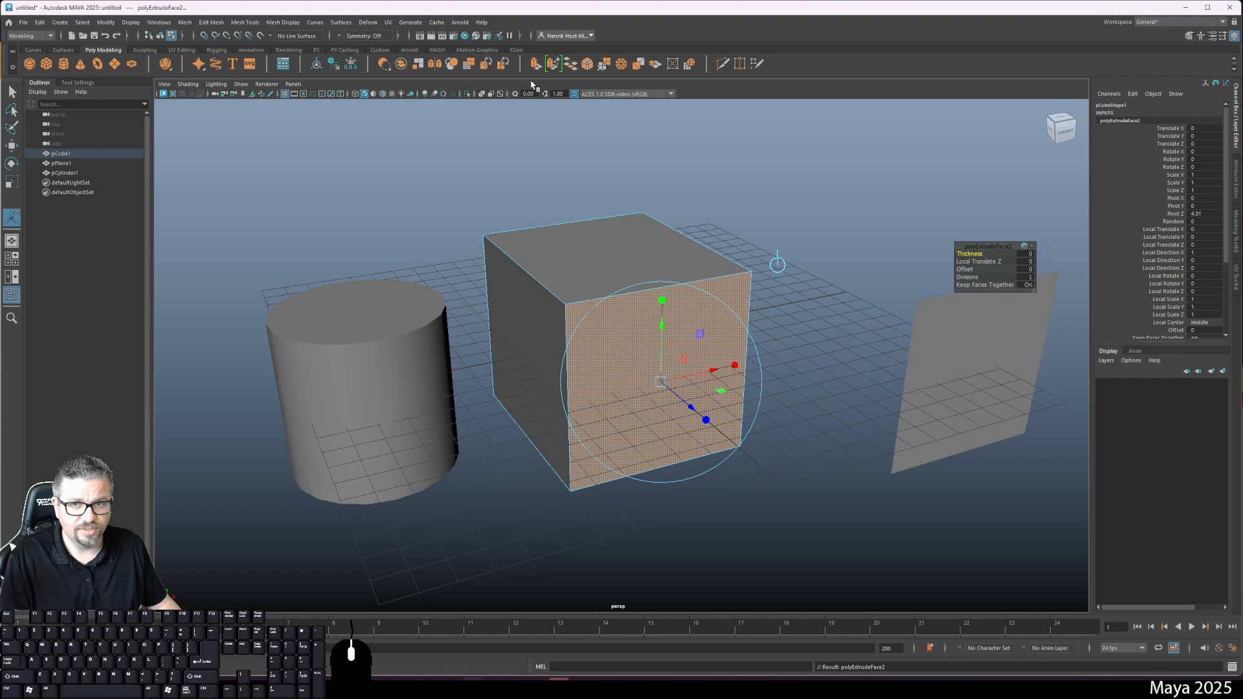
click(534, 65)
right_drag(573, 271, 620, 247)
click(621, 250)
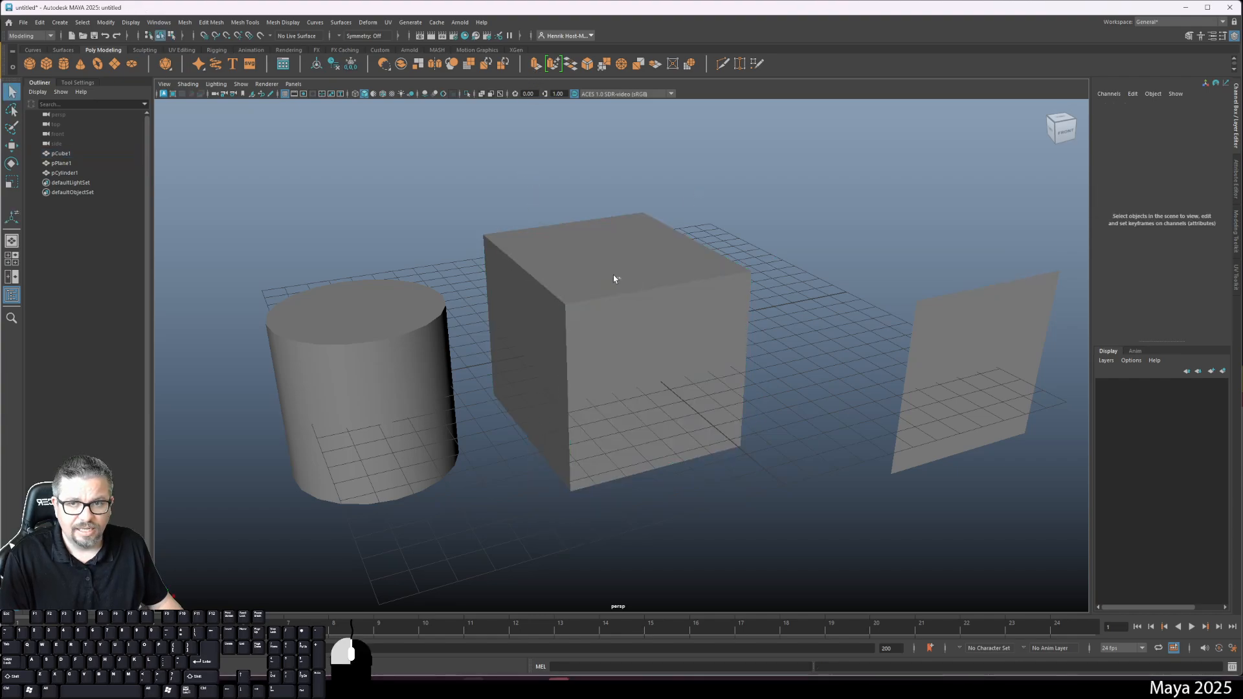
Step: Turn on the Poly Count heads-up display, clear the selection and reselect the cube to check its counts
click(130, 22)
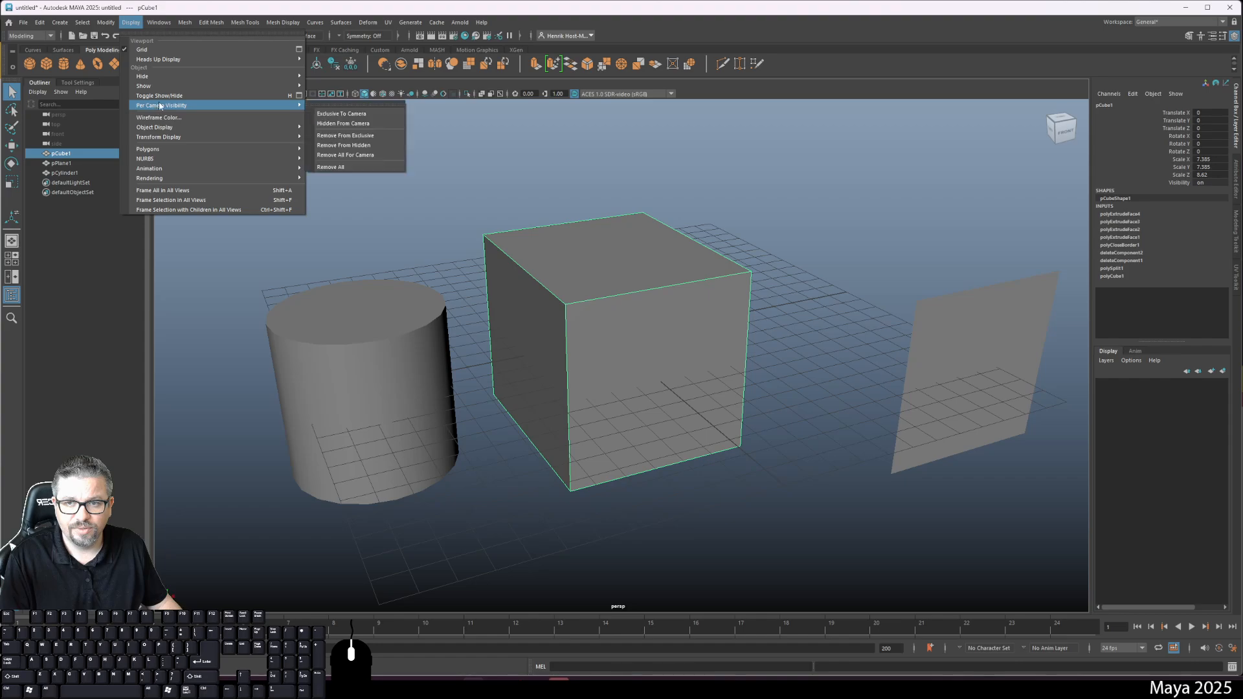
mouse_move(294, 69)
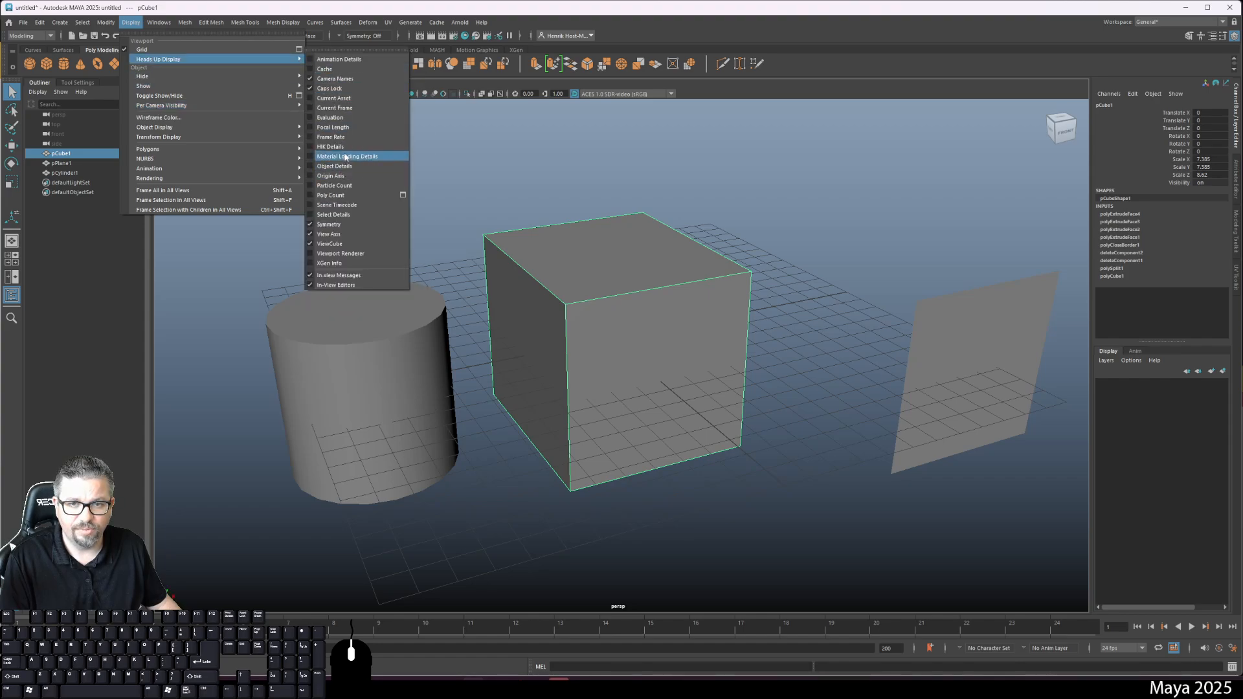
click(334, 195)
click(561, 189)
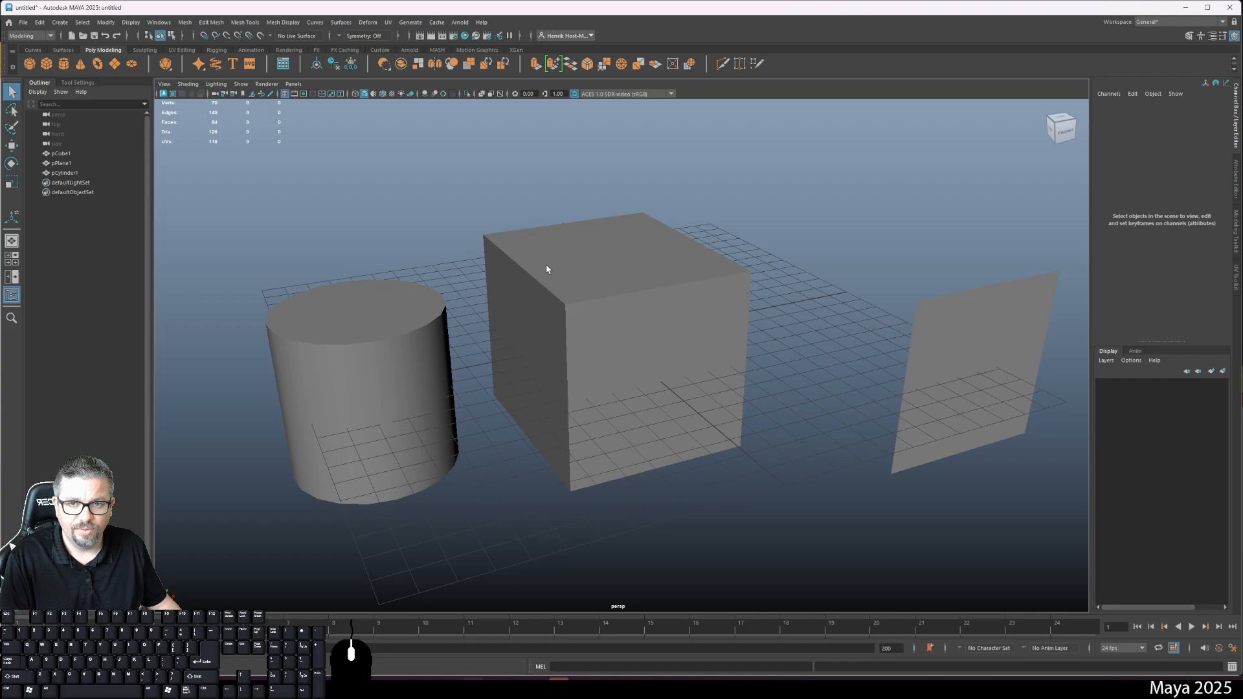
click(603, 232)
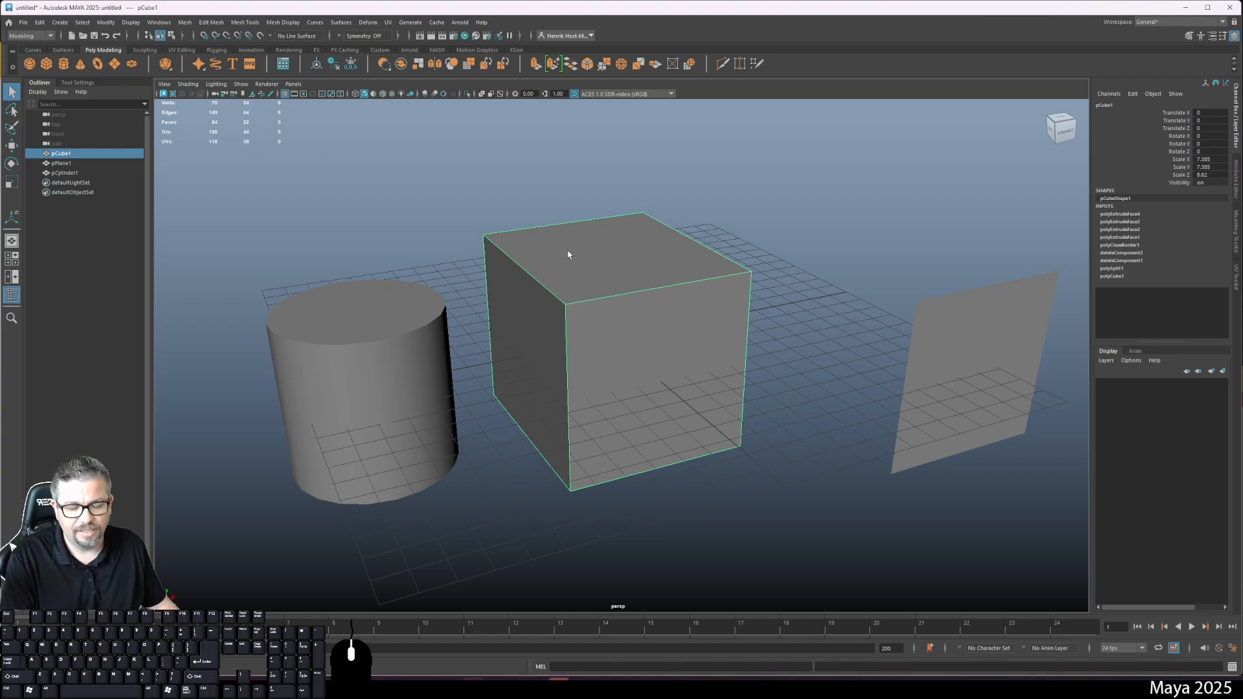
Step: Preview the cube smoothed and move its innermost front face outward to reveal the stacked extrusions
key(3)
alt+drag(636, 297, 705, 325)
right_drag(699, 343, 691, 353)
click(690, 345)
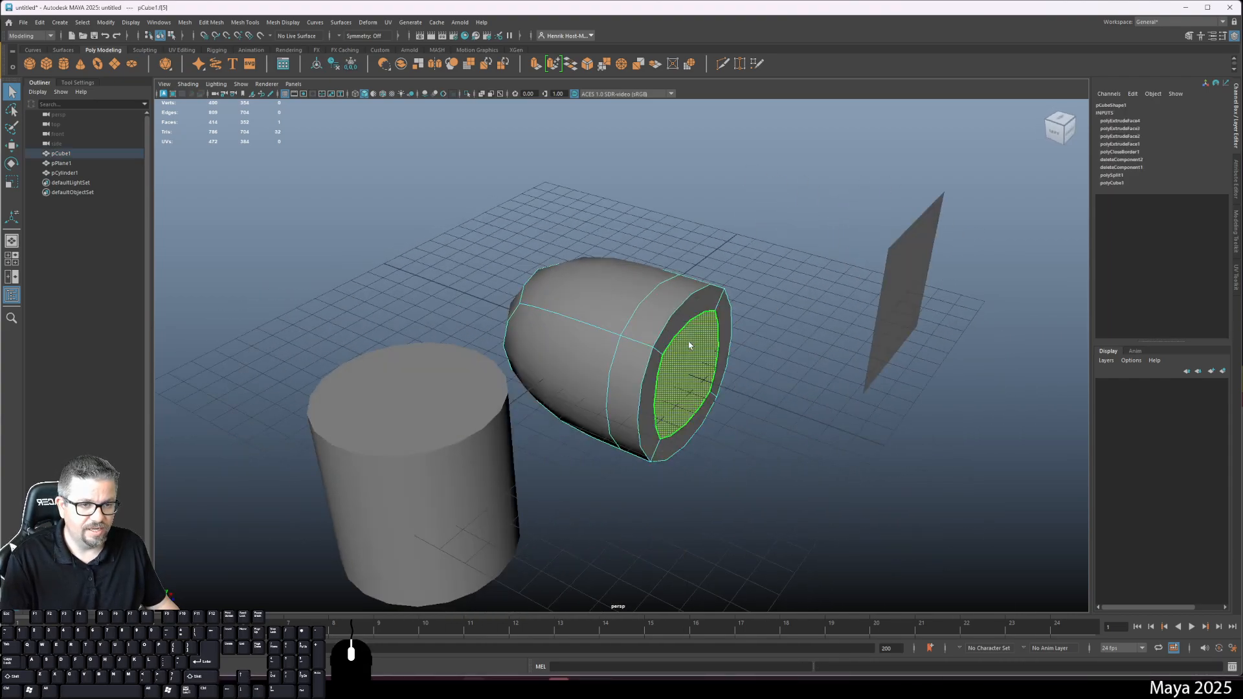
key(w)
drag(766, 404, 892, 449)
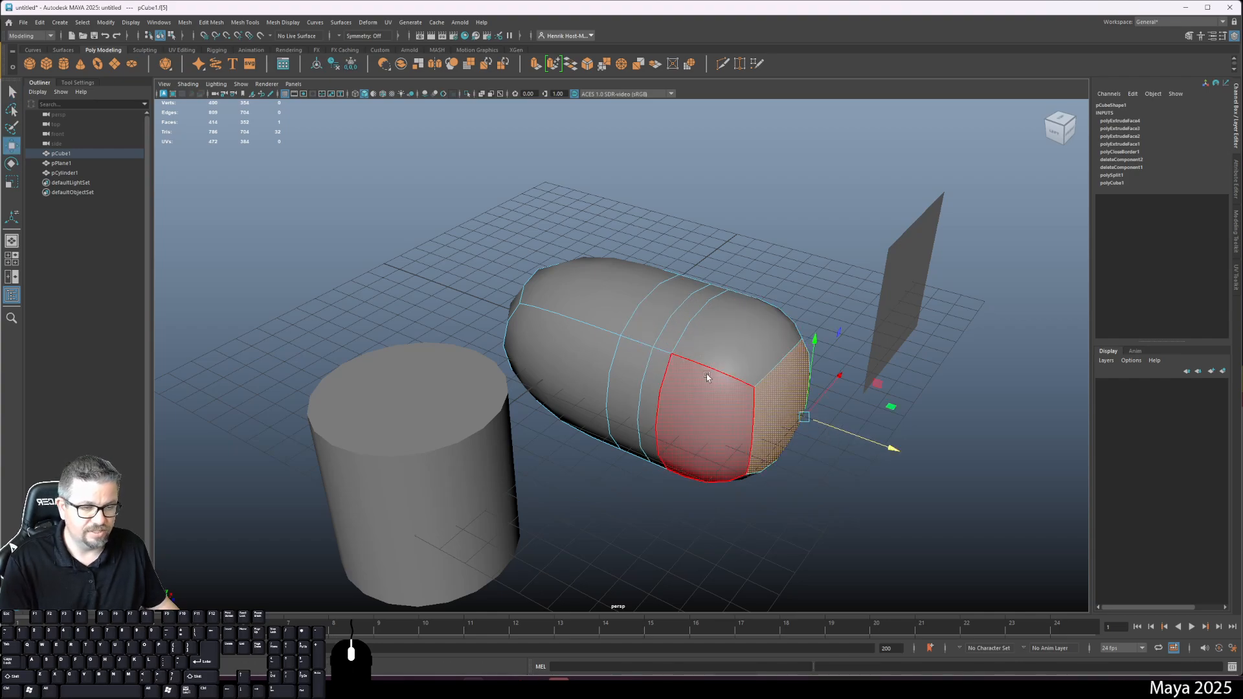
alt+drag(708, 377, 679, 318)
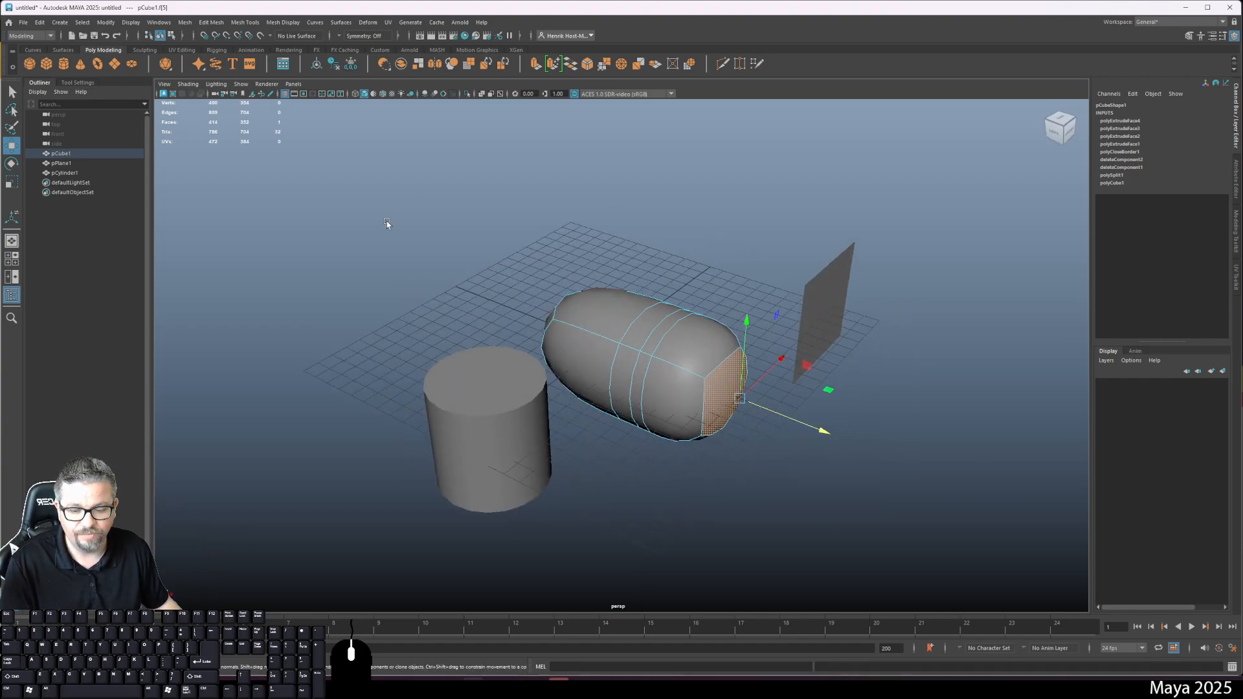
Step: Turn off the smooth preview, delete the extruded cube and create a new default polygon cube at the origin
key(1)
alt+drag(582, 278, 672, 494)
right_drag(604, 311, 639, 326)
key(Delete)
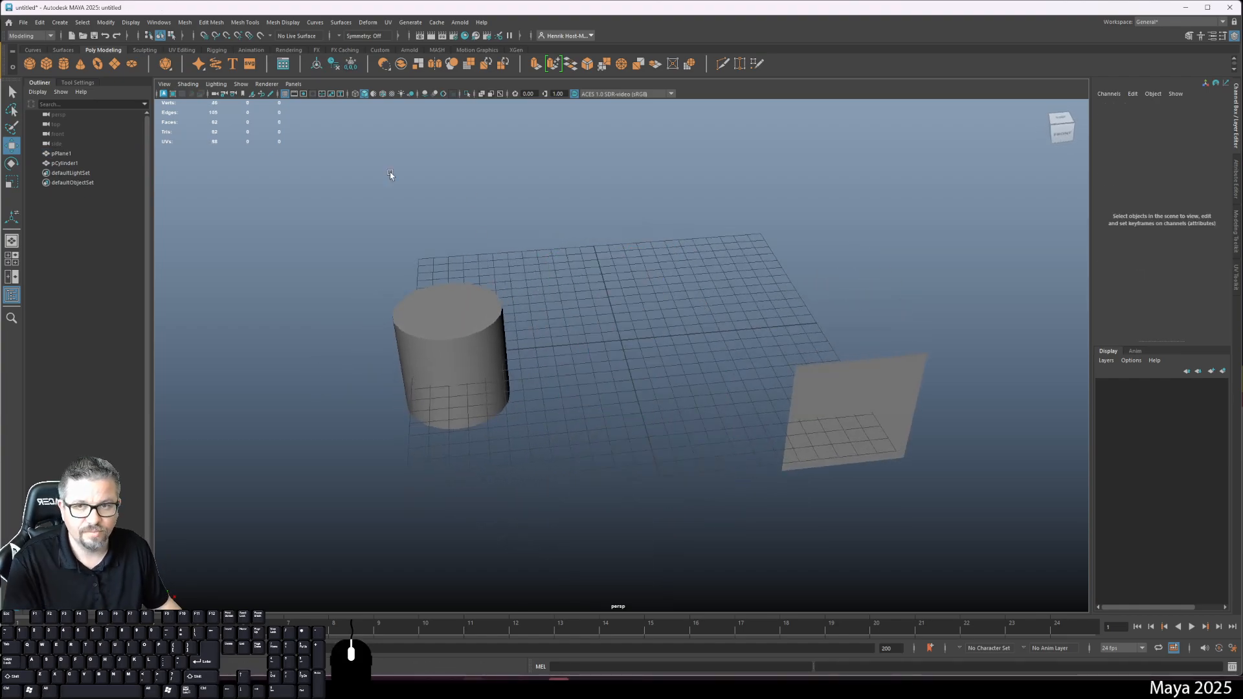
click(46, 62)
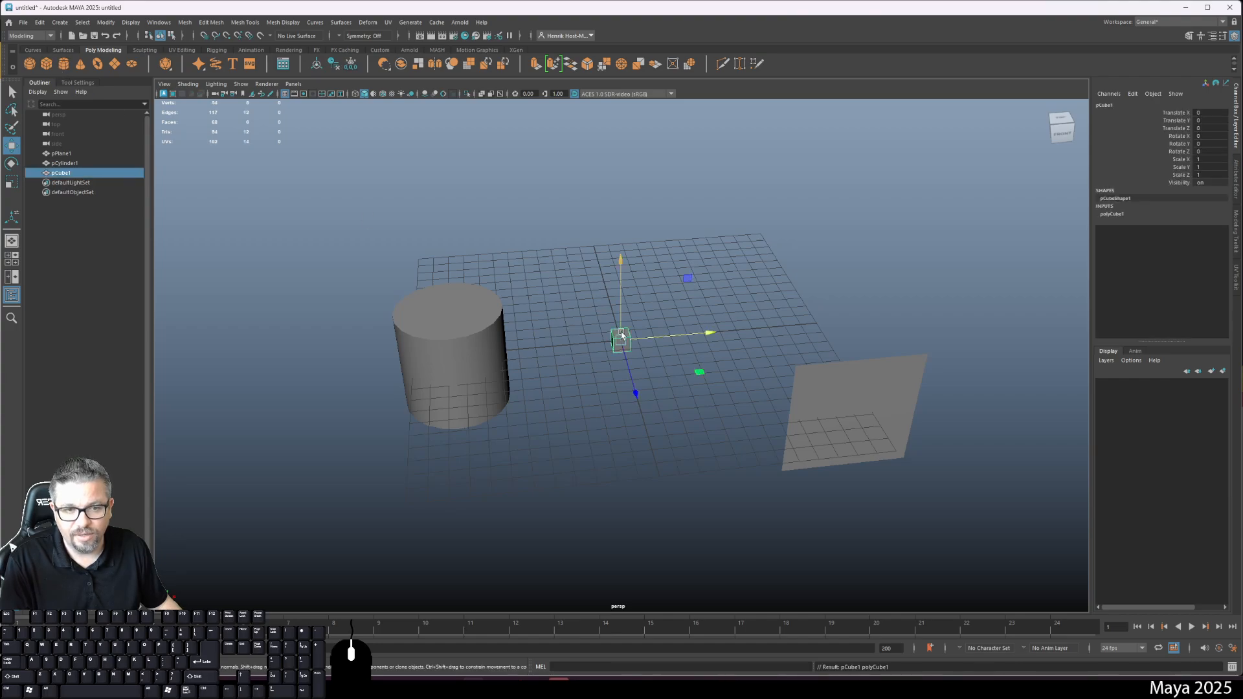
mouse_move(620, 332)
alt+mouse_down()
mouse_move(608, 351)
mouse_move(621, 352)
alt+mouse_up()
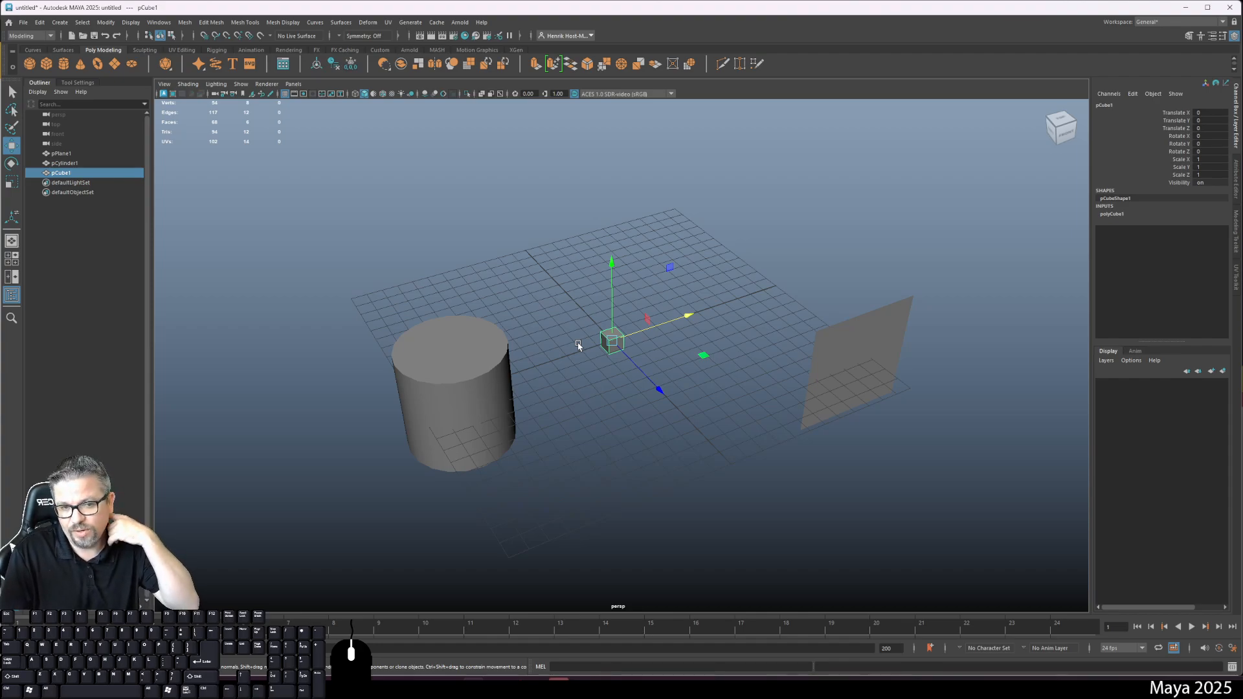
Step: Cut the plane with Multi-Cut from the middle of its upper edge to the middle of its left edge
click(904, 361)
click(868, 354)
alt+drag(758, 360, 654, 259)
click(723, 63)
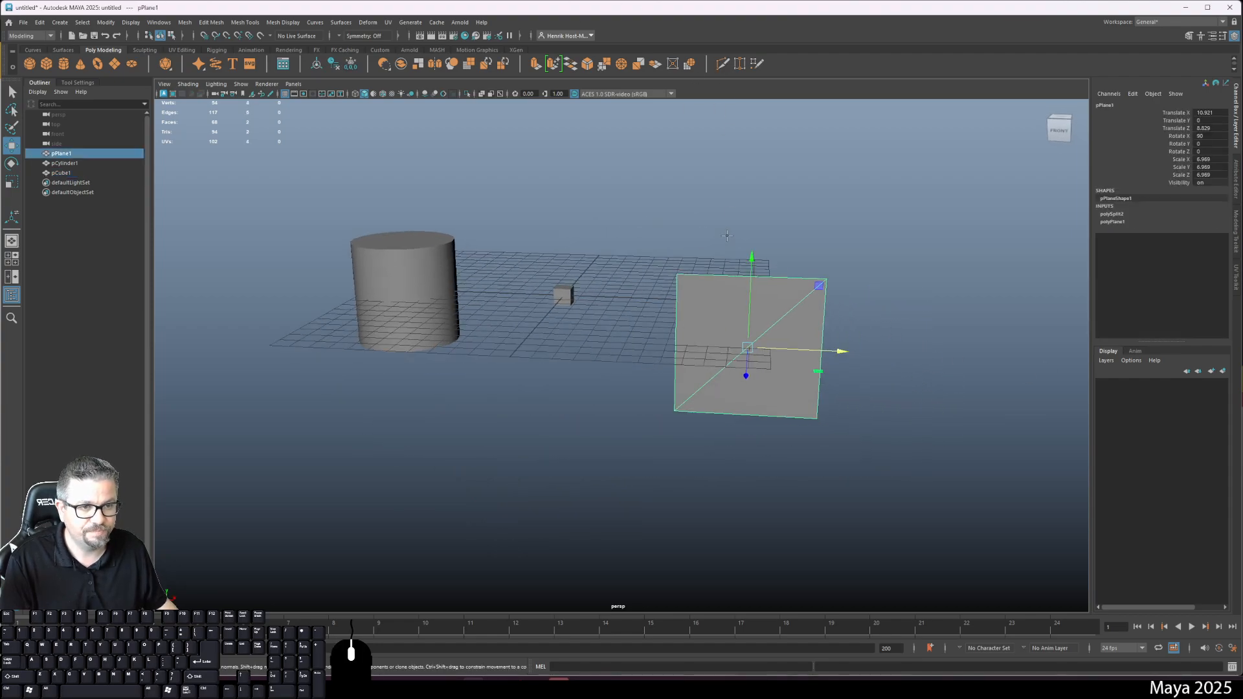
click(760, 277)
drag(676, 334, 680, 350)
key(Return)
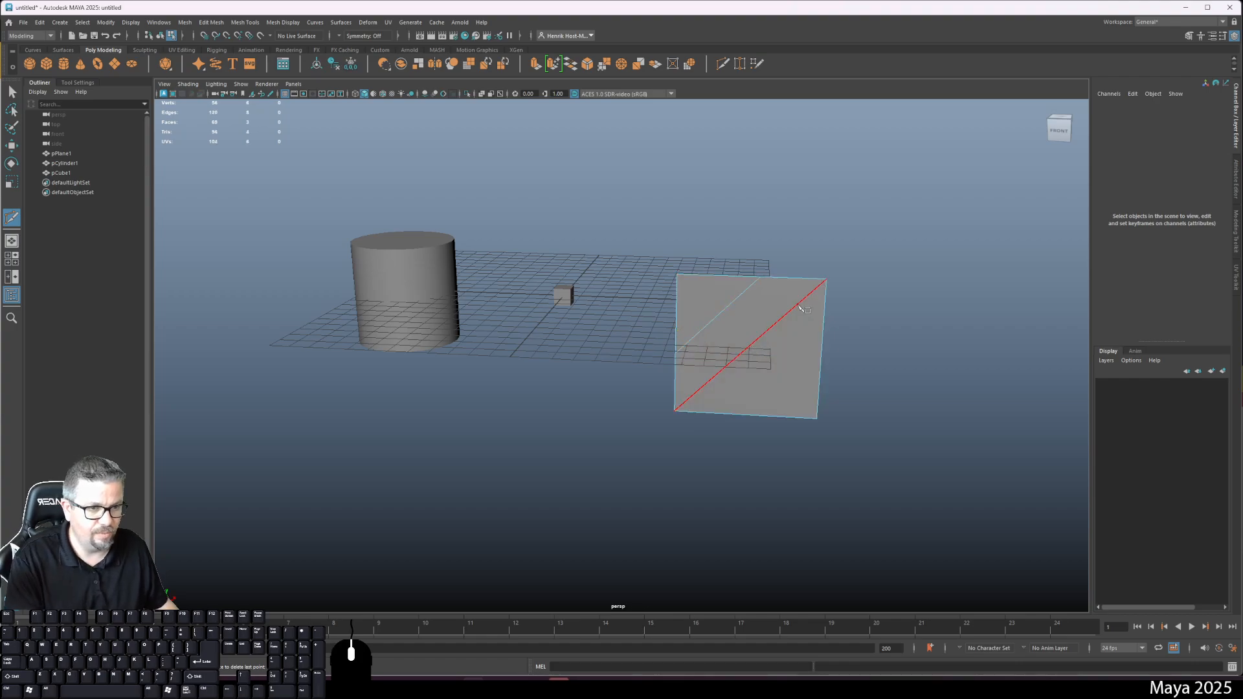
Step: Add two Multi-Cut cuts from the plane's diagonal, one to the lower right corner and one to the middle of the bottom edge
mouse_move(767, 342)
mouse_down()
mouse_move(695, 402)
mouse_move(799, 311)
mouse_move(775, 323)
mouse_up()
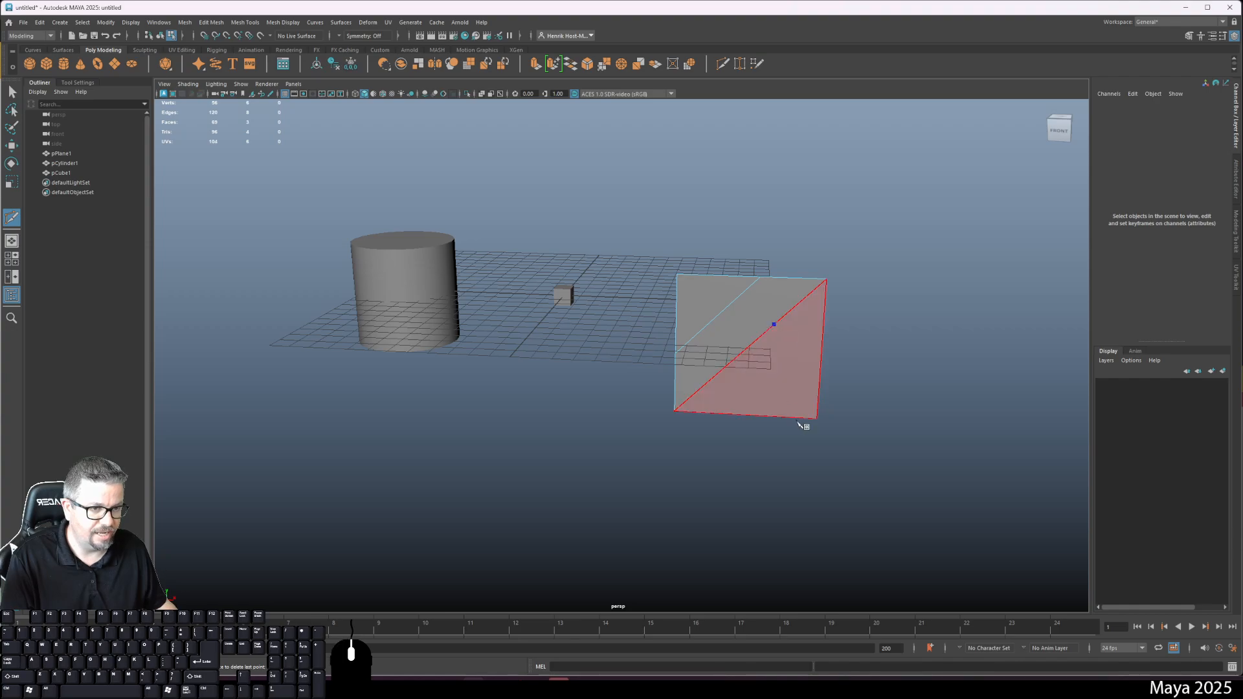
drag(818, 395, 804, 465)
right_click(805, 465)
drag(725, 368, 738, 354)
click(744, 412)
key(Return)
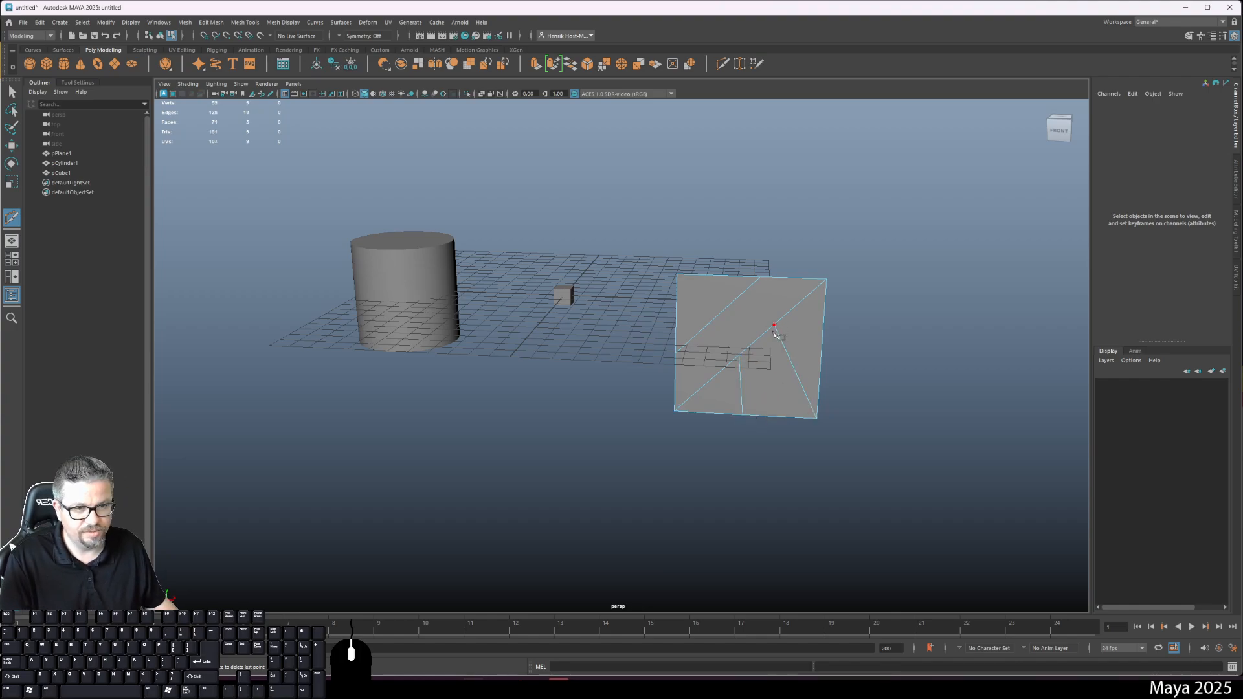
Step: Cut the plane from the upper diagonal vertex to the bottom edge's midpoint, and from the lower left corner to the upper edge's cut point
click(739, 355)
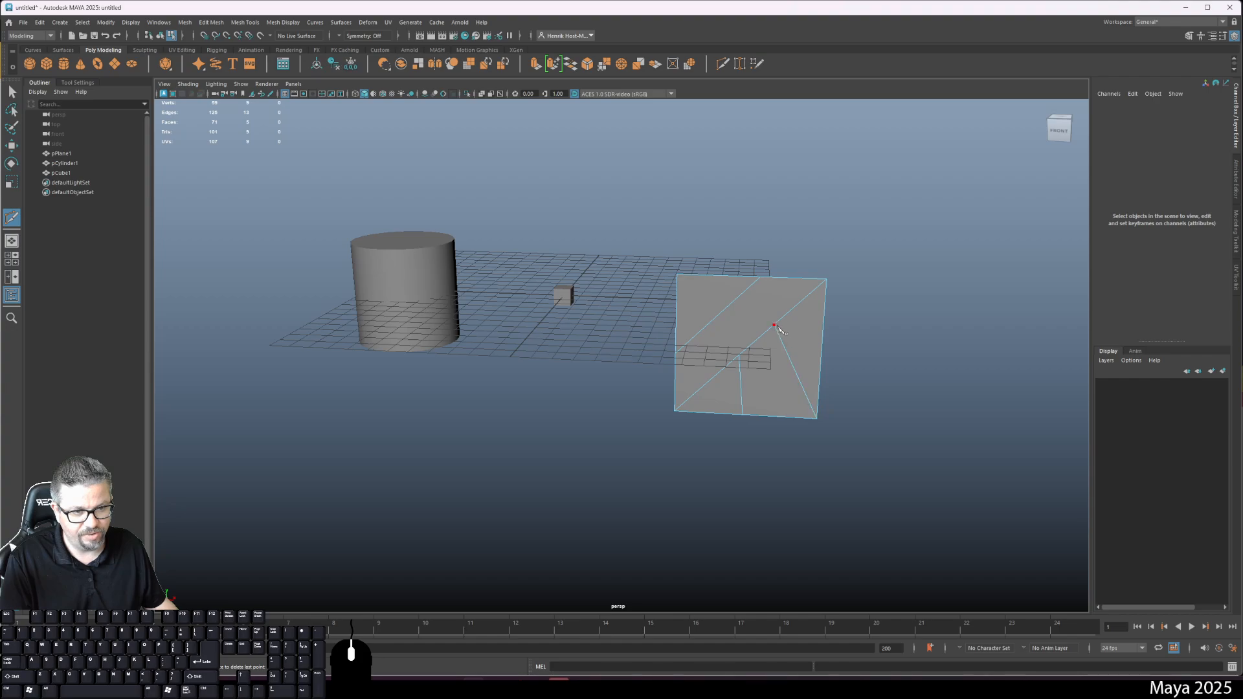
click(743, 415)
click(774, 324)
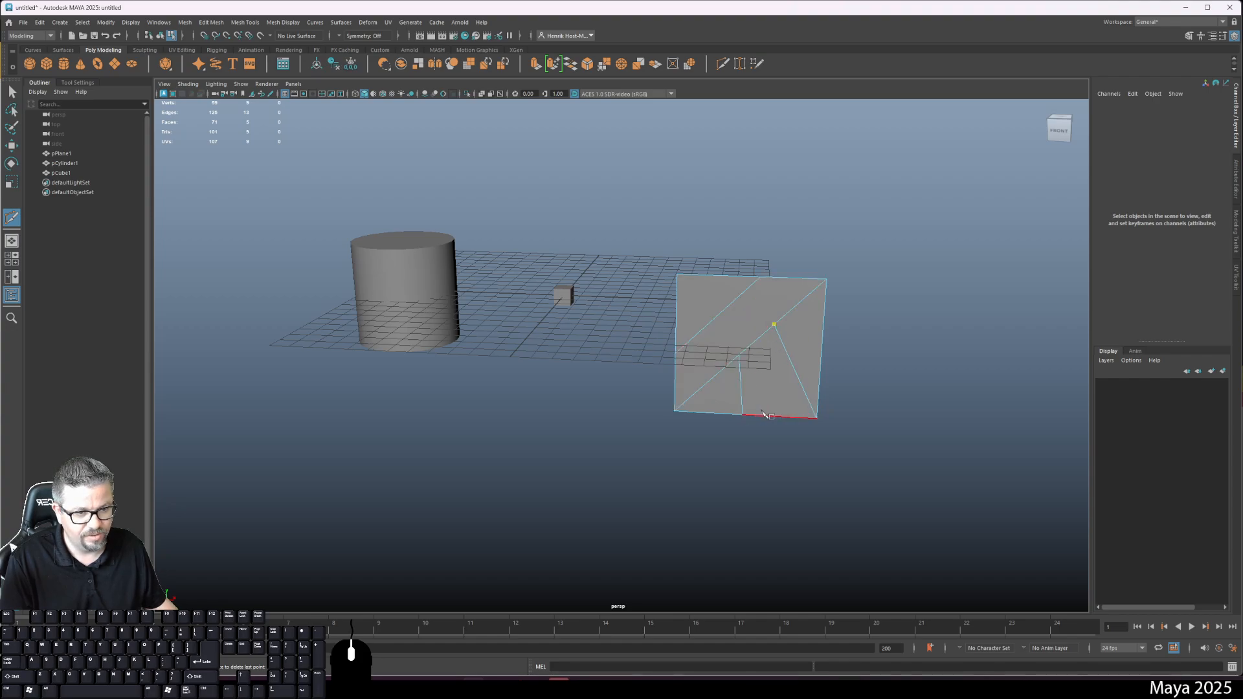
key(Return)
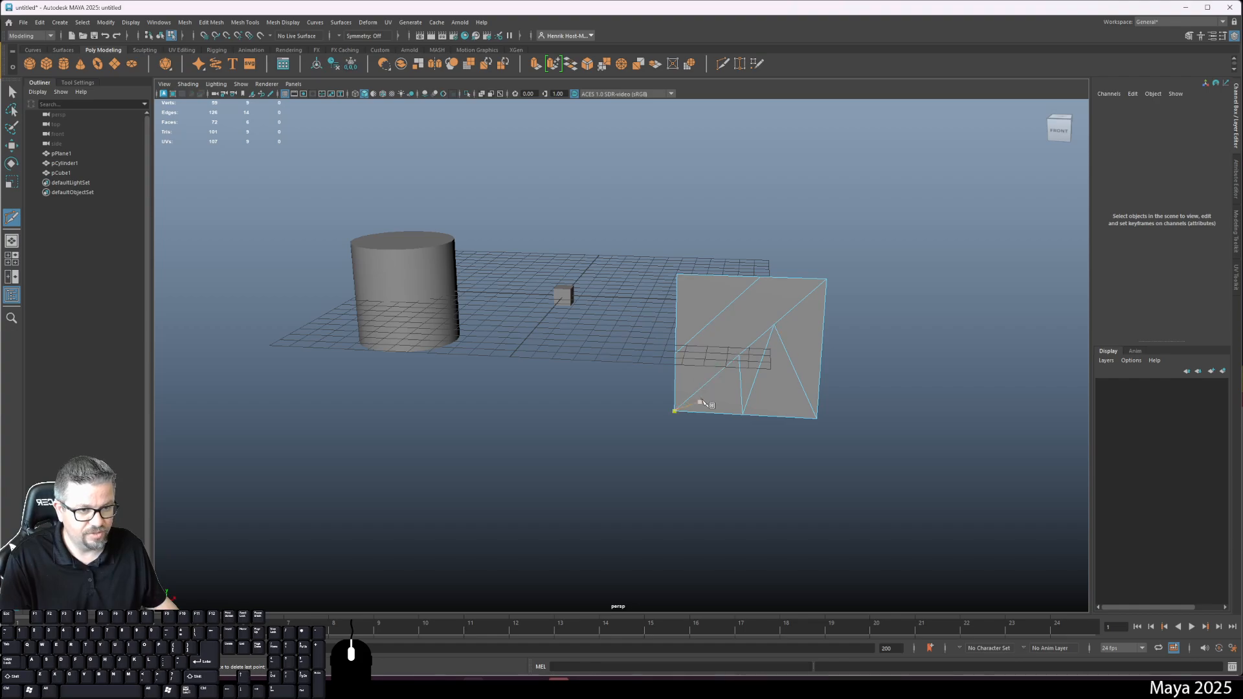
click(674, 411)
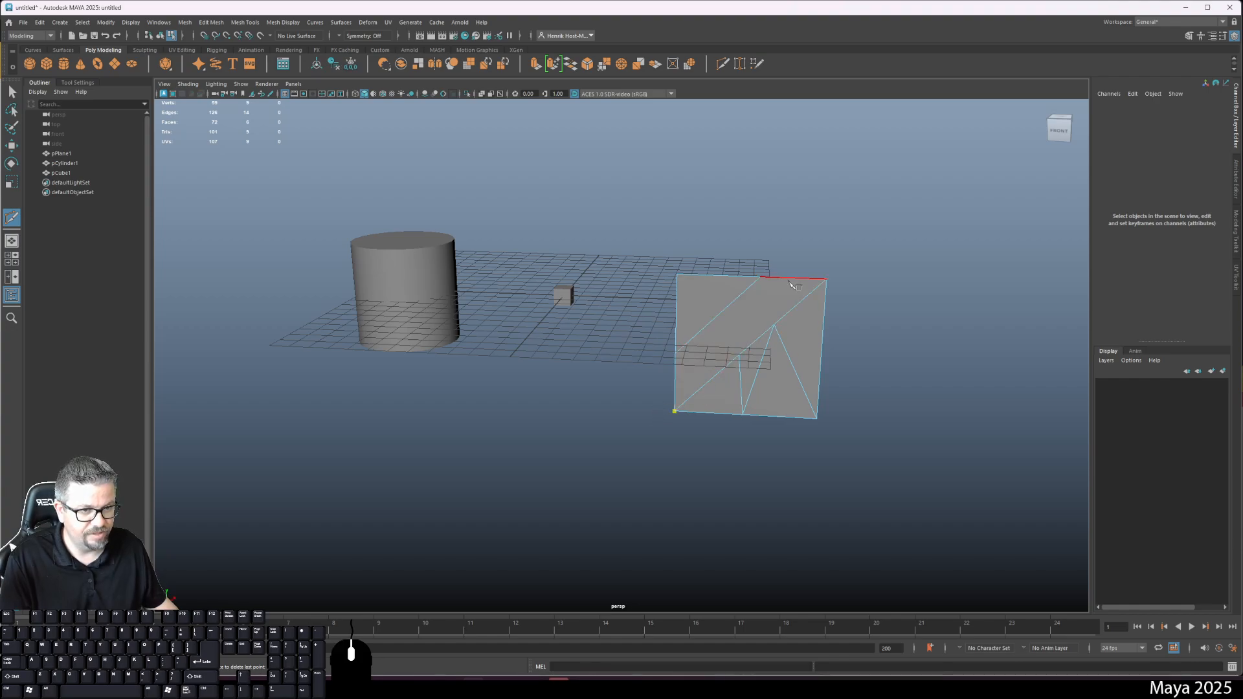
click(760, 277)
key(Return)
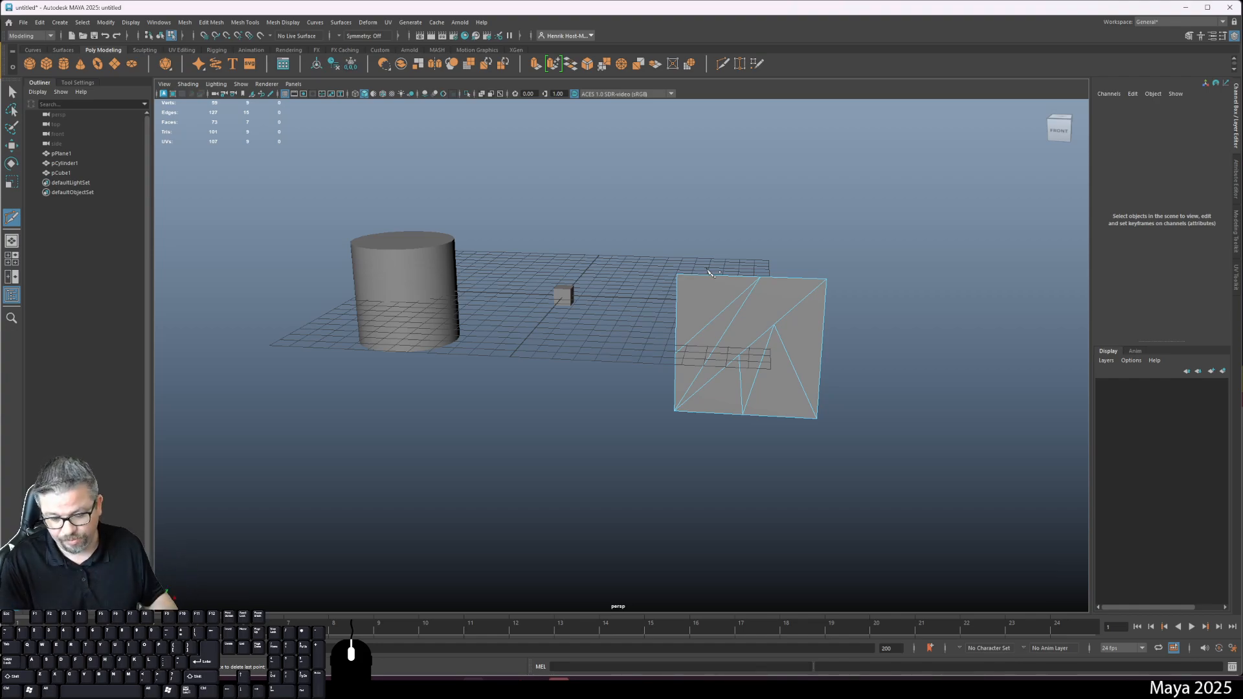
Step: Undo the last three cuts on the plane and redo the one from the diagonal to the bottom edge
key(ctrl+z)
key(ctrl+z)
key(ctrl+z)
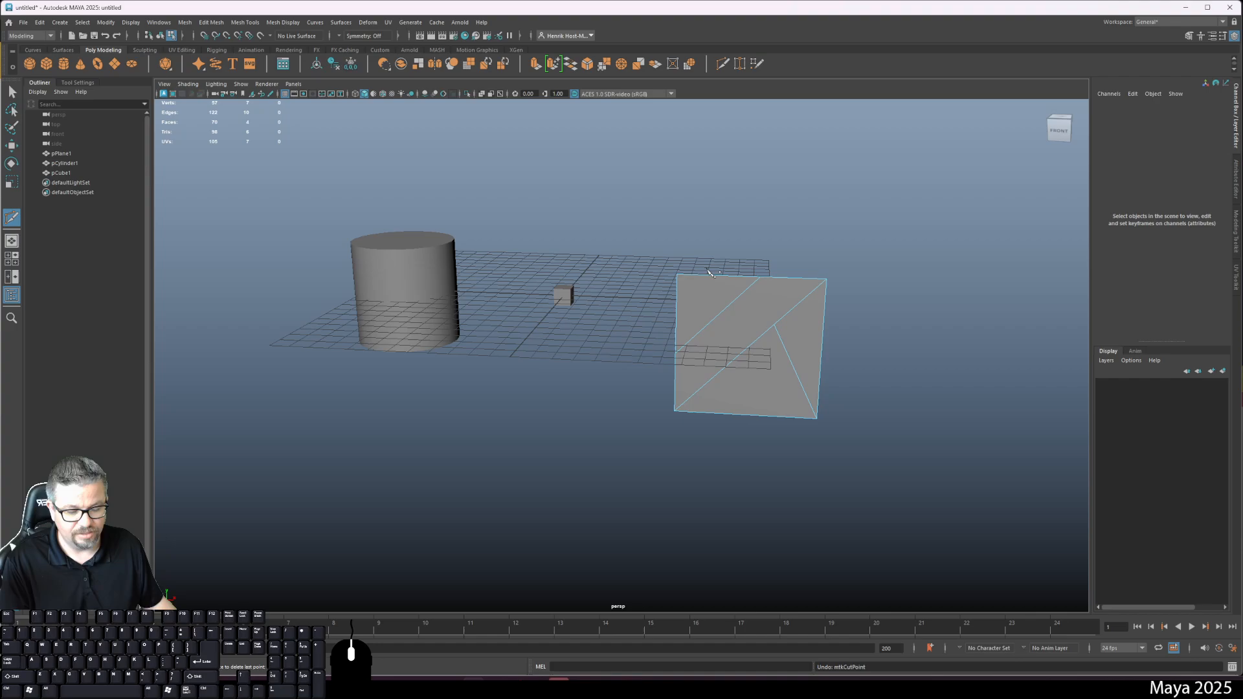
key(shift+z)
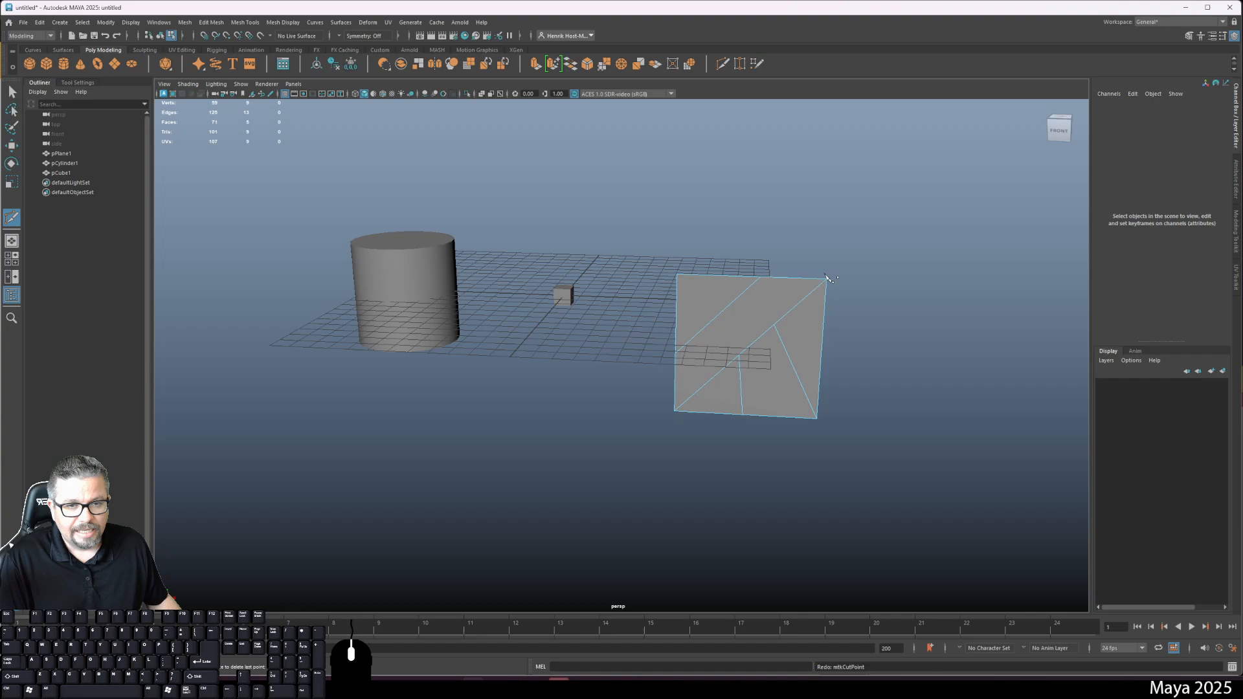
Step: Leave Multi-Cut for the Select tool, select the cylinder to examine its edges, and clear the selection
click(12, 91)
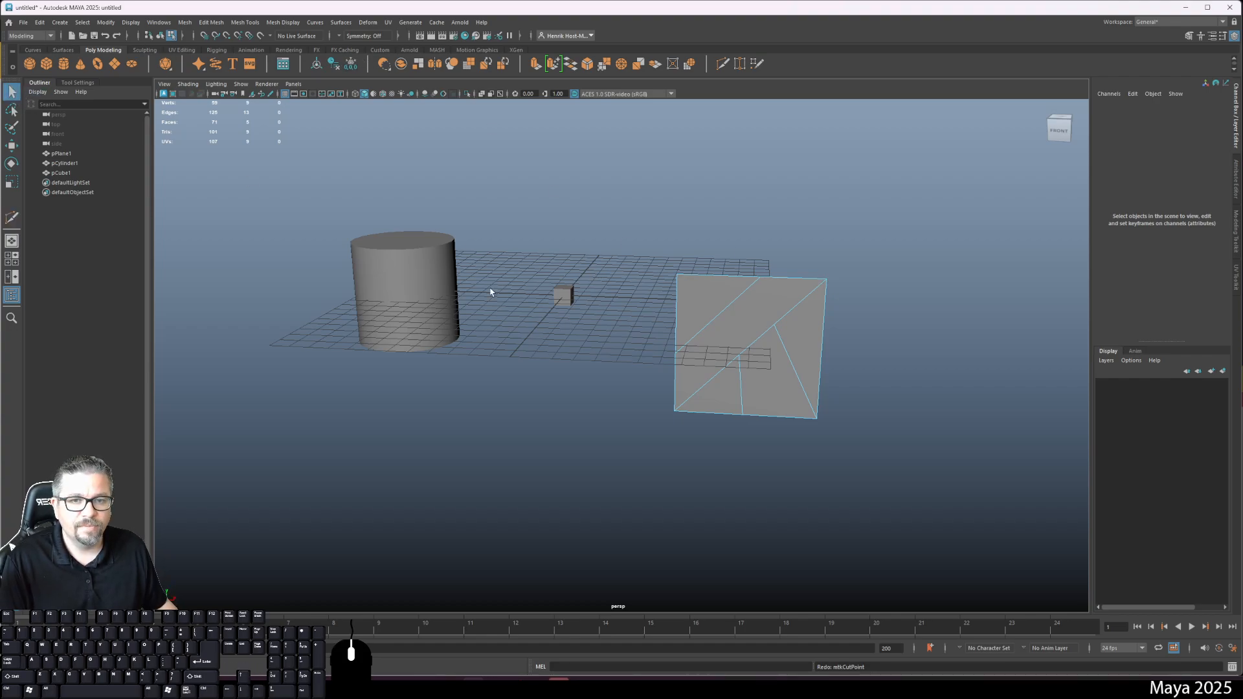
click(447, 272)
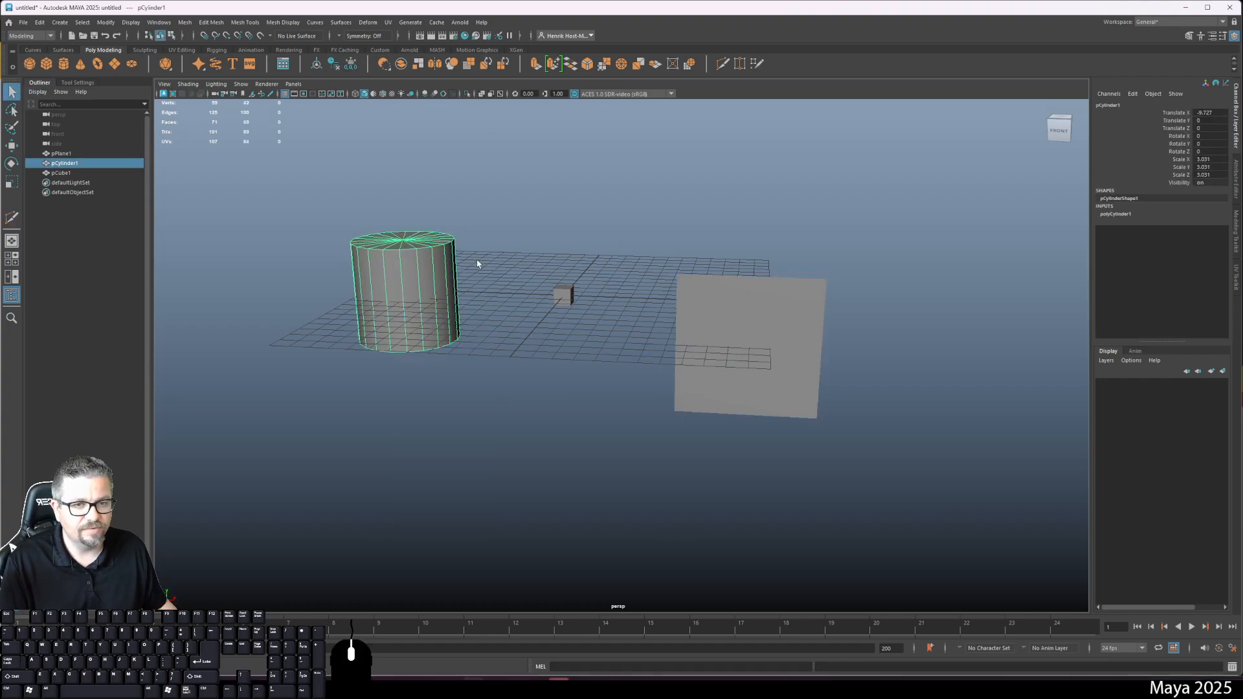
click(477, 263)
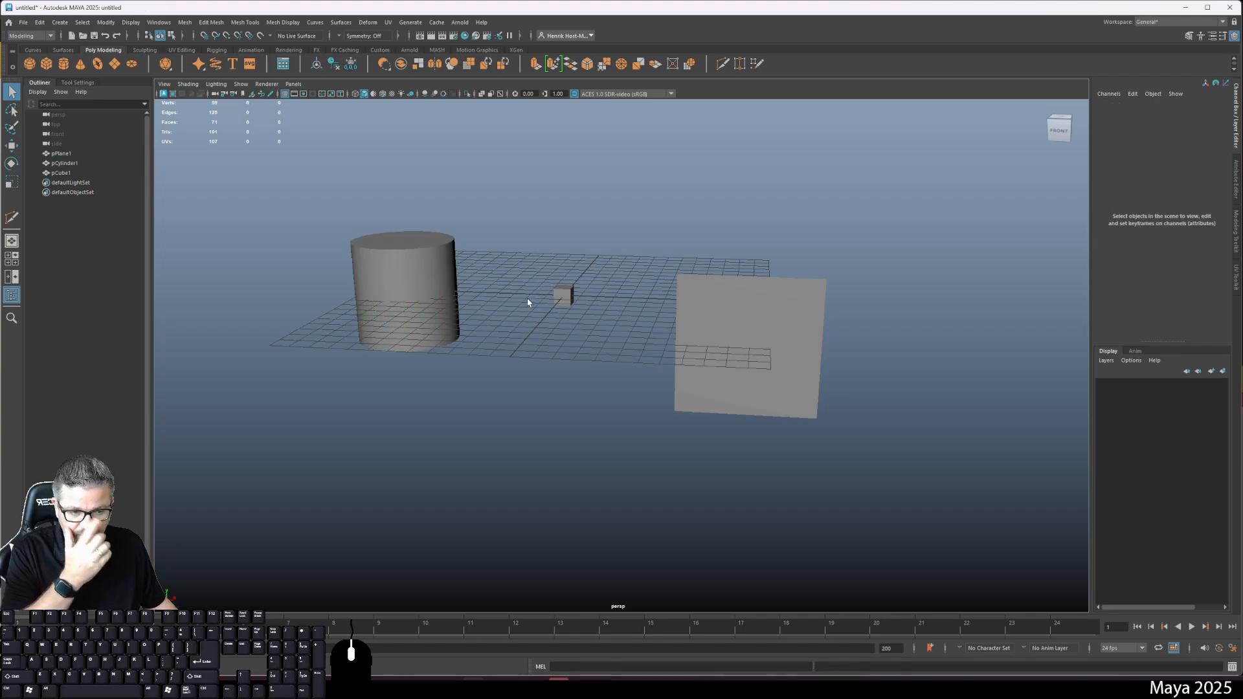